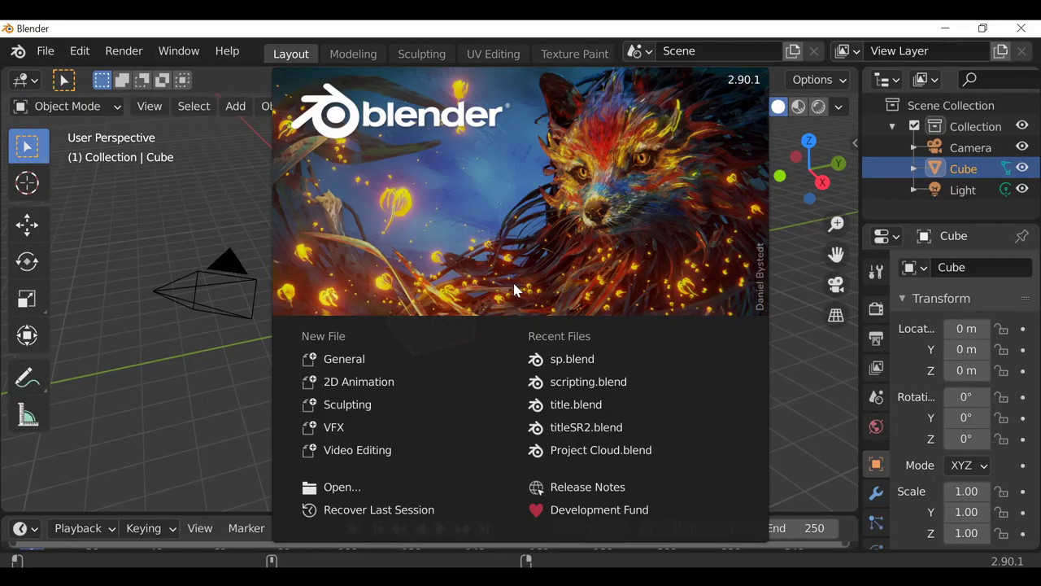
# - Create a new VFX file and load Waterfall - 39683.mp4 into an enlarged movie clip editor
pyautogui.click(351, 433)
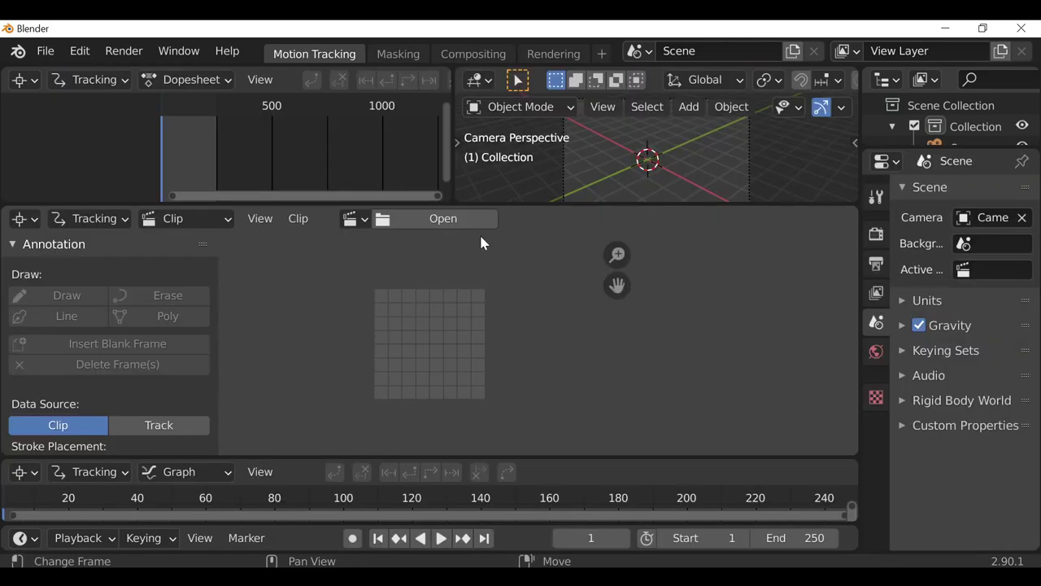
pyautogui.moveTo(521, 203); pyautogui.dragTo(529, 75)
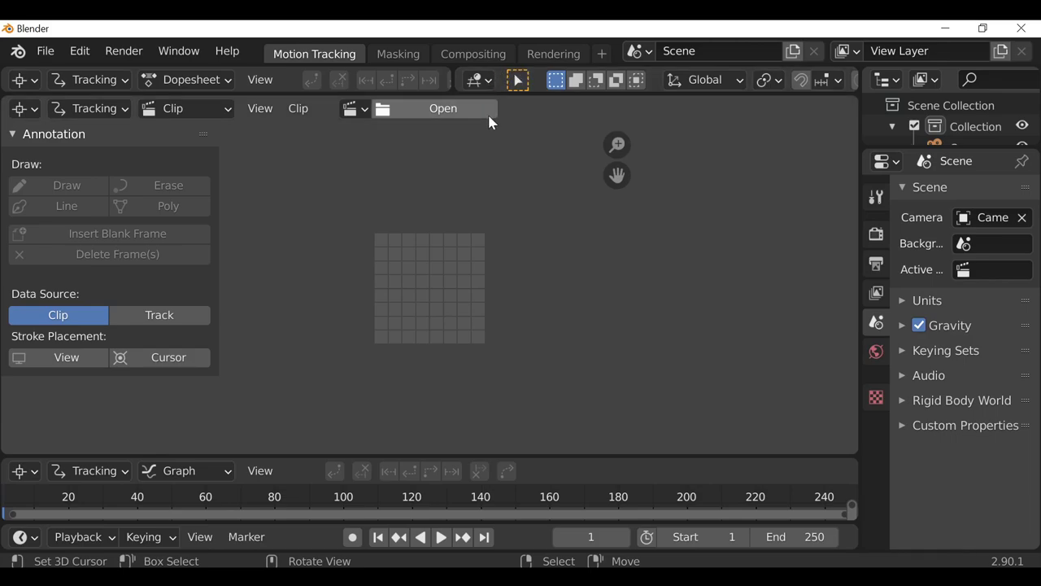
pyautogui.click(448, 108)
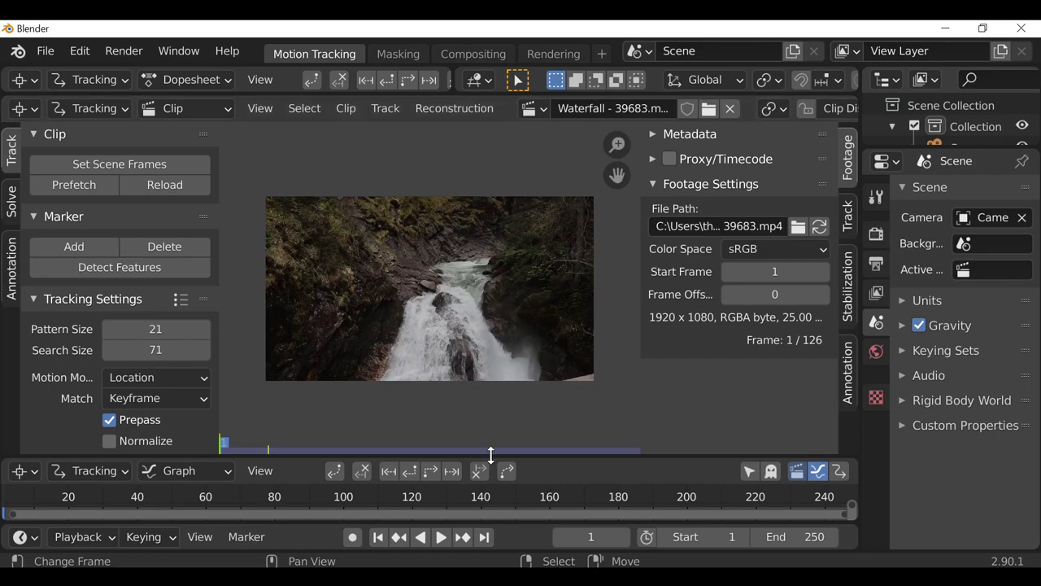
# - Enlarge the tracking graph area, match the scene frame range to the clip, and prefetch its frames
pyautogui.moveTo(529, 459); pyautogui.dragTo(529, 387)
pyautogui.scroll(-6, 437, 488)
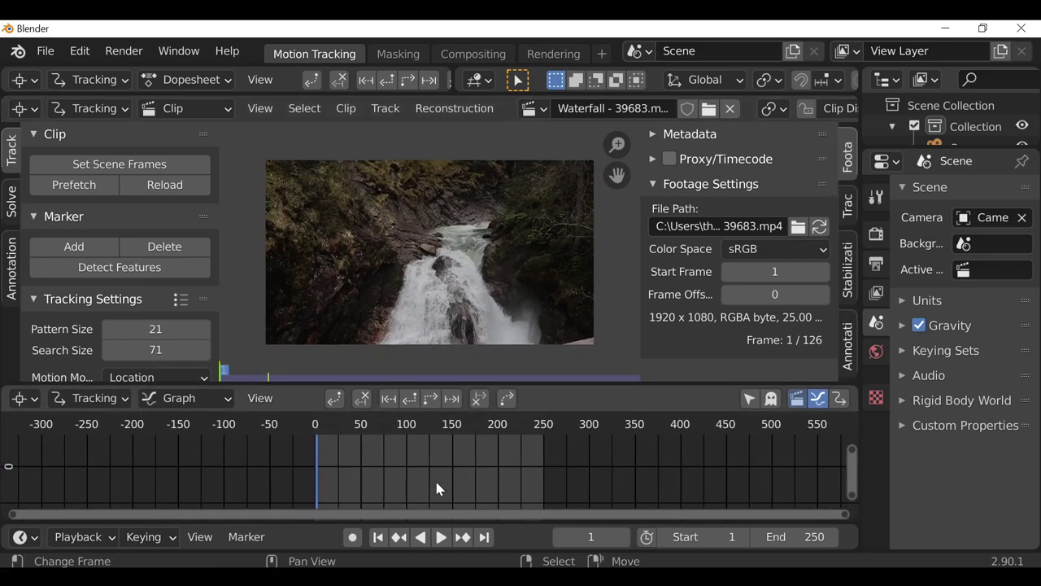
pyautogui.scroll(2, 484, 480)
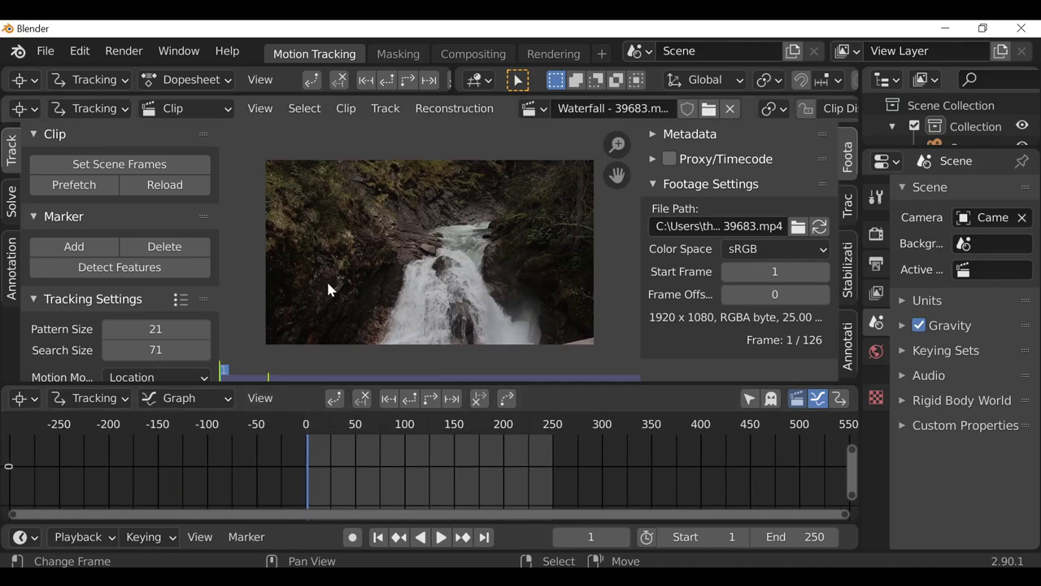
pyautogui.click(139, 164)
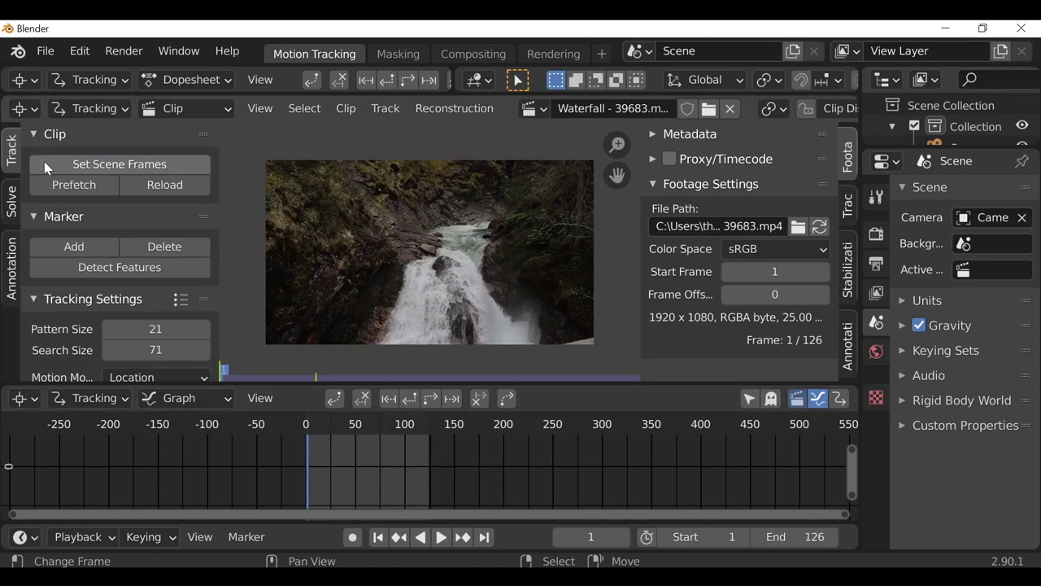
pyautogui.click(54, 187)
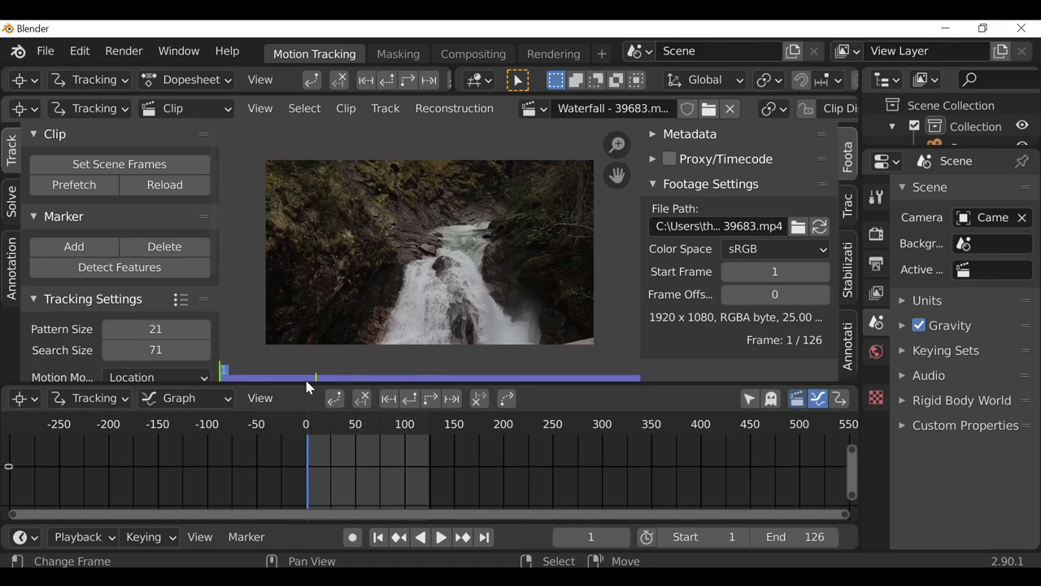
# - Scrub through the waterfall footage to frame 71 and examine the rocks for a trackable detail
pyautogui.moveTo(313, 484); pyautogui.dragTo(368, 486)
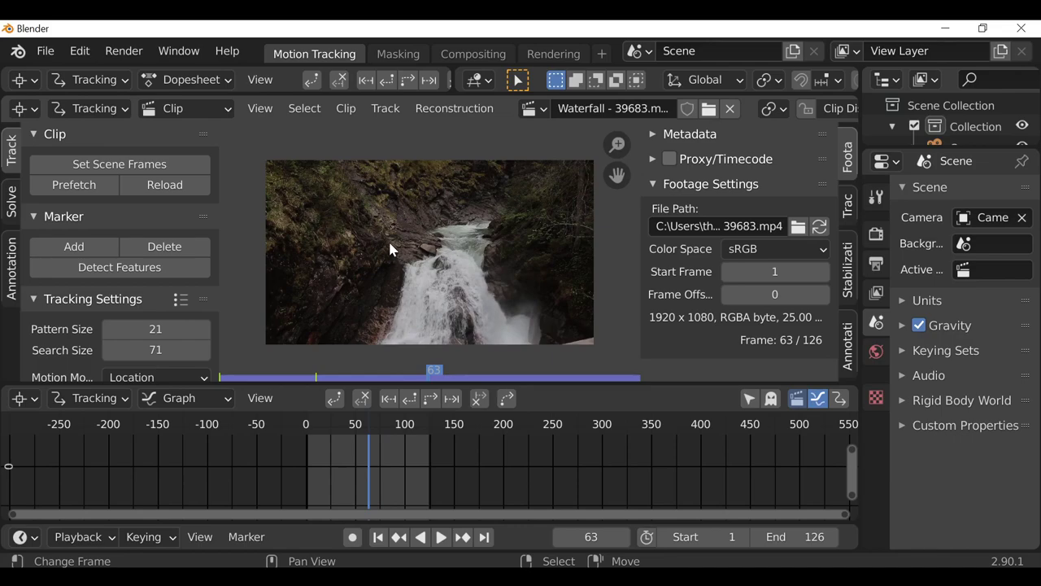
pyautogui.scroll(5, 388, 239)
pyautogui.scroll(3, 462, 297)
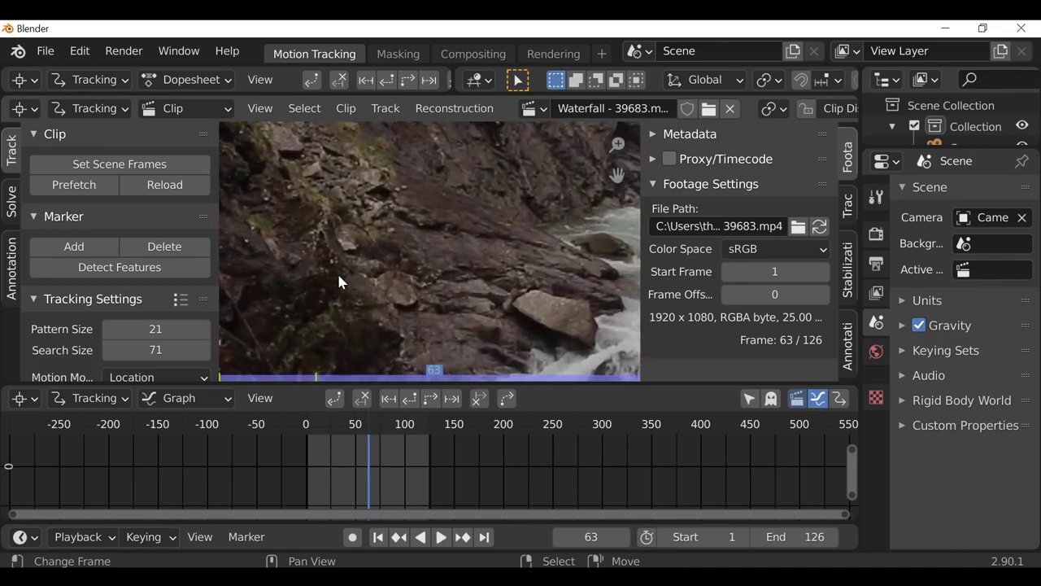
pyautogui.moveTo(359, 459); pyautogui.dragTo(388, 484)
pyautogui.scroll(-4, 435, 255)
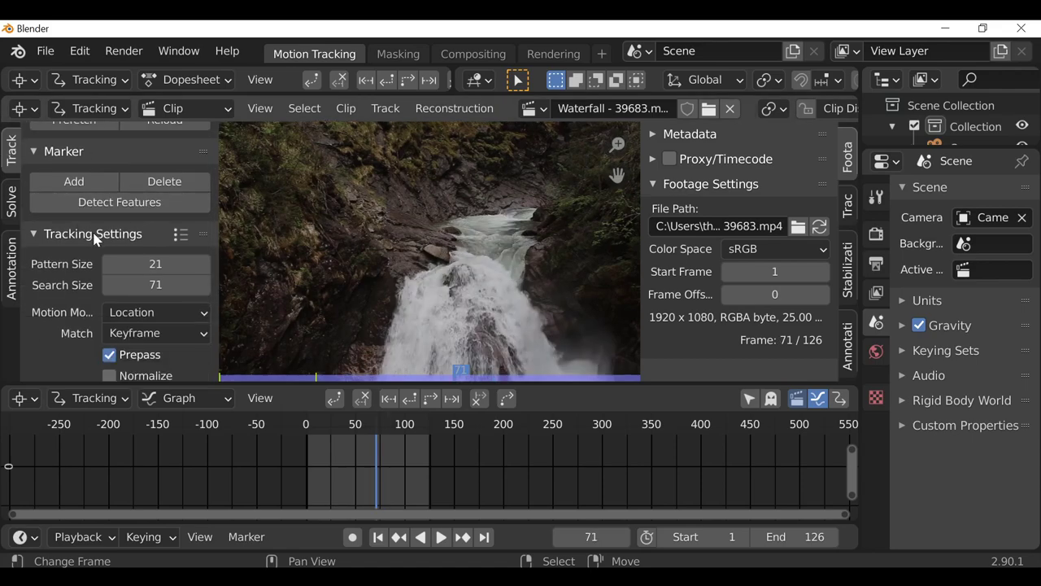
# - Set the tracking match to Previous frame and enable Normalize in the tracking settings
pyautogui.scroll(-2, 96, 243)
pyautogui.scroll(-2, 96, 237)
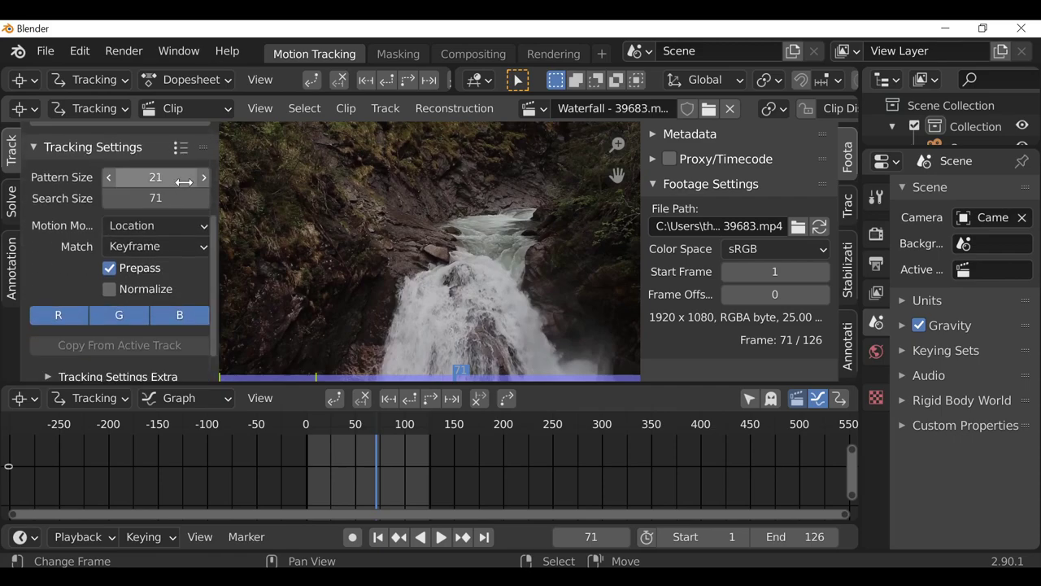
pyautogui.click(143, 246)
pyautogui.click(142, 293)
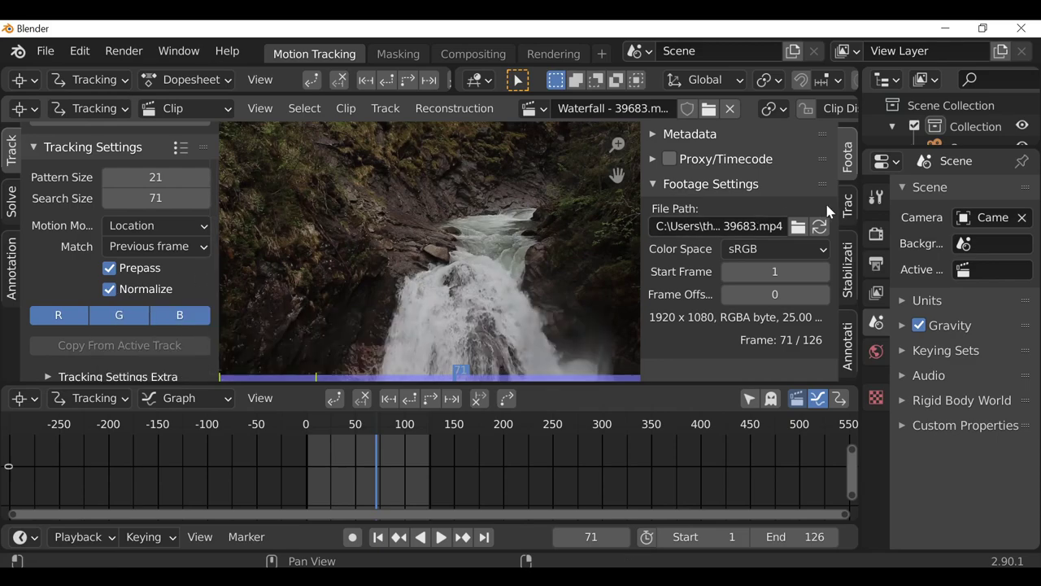
# - Show the track properties, add a tracking marker on the rocks beside the waterfall, and display its search area
pyautogui.click(846, 214)
pyautogui.scroll(5, 499, 204)
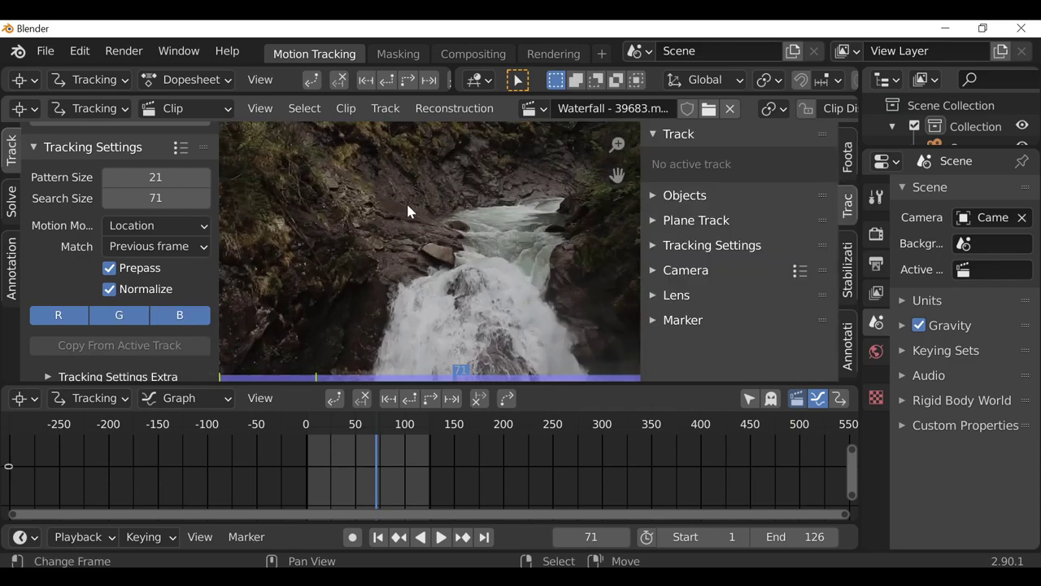
pyautogui.scroll(2, 330, 226)
pyautogui.keyDown('ctrl'); pyautogui.click(328, 226); pyautogui.keyUp('ctrl')
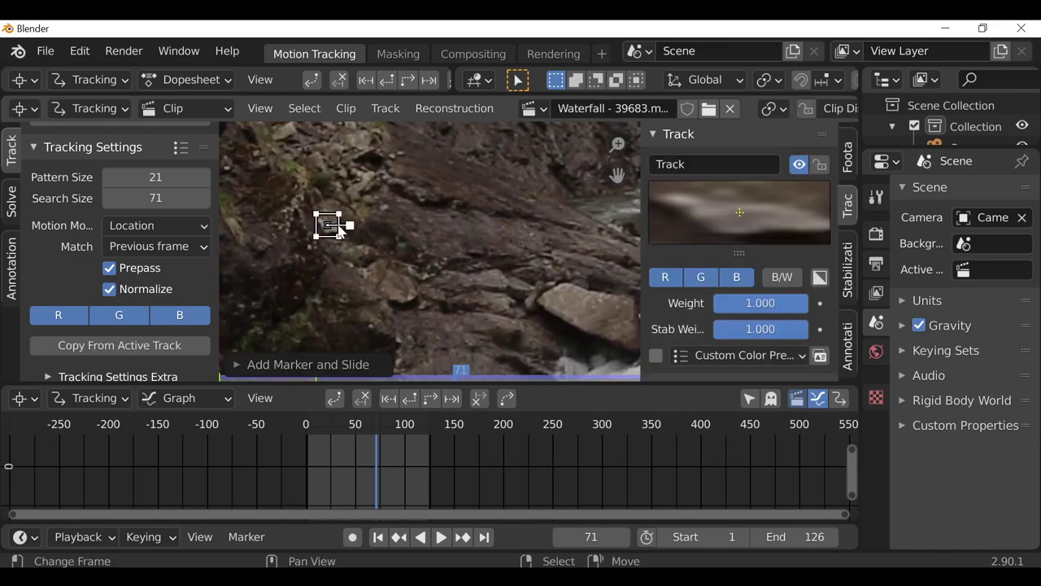
pyautogui.hotkey('alt', 's')
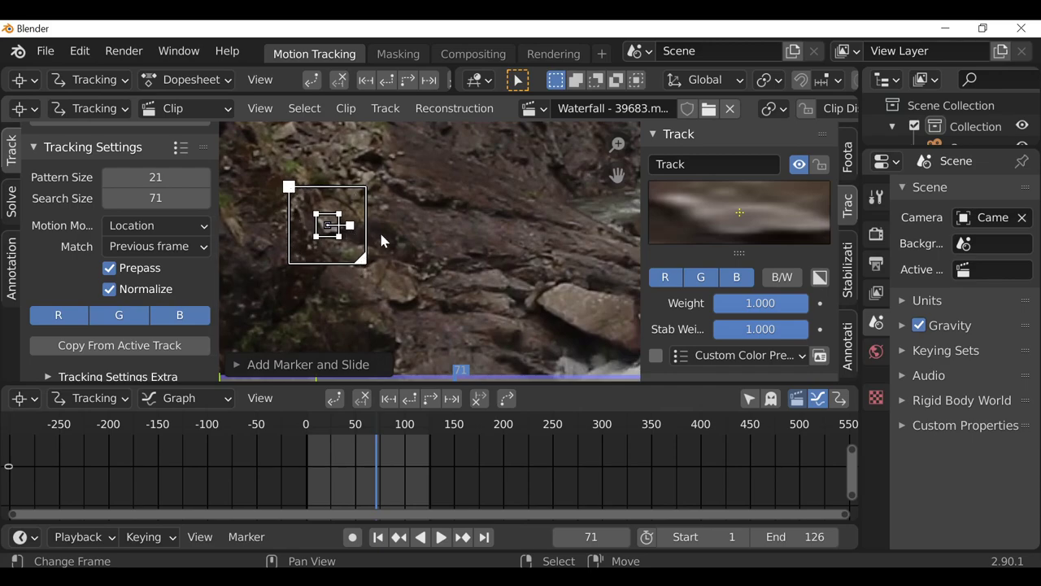
# - Switch the marker search area off and back on in the clip display options
pyautogui.scroll(-2, 764, 114)
pyautogui.click(795, 113)
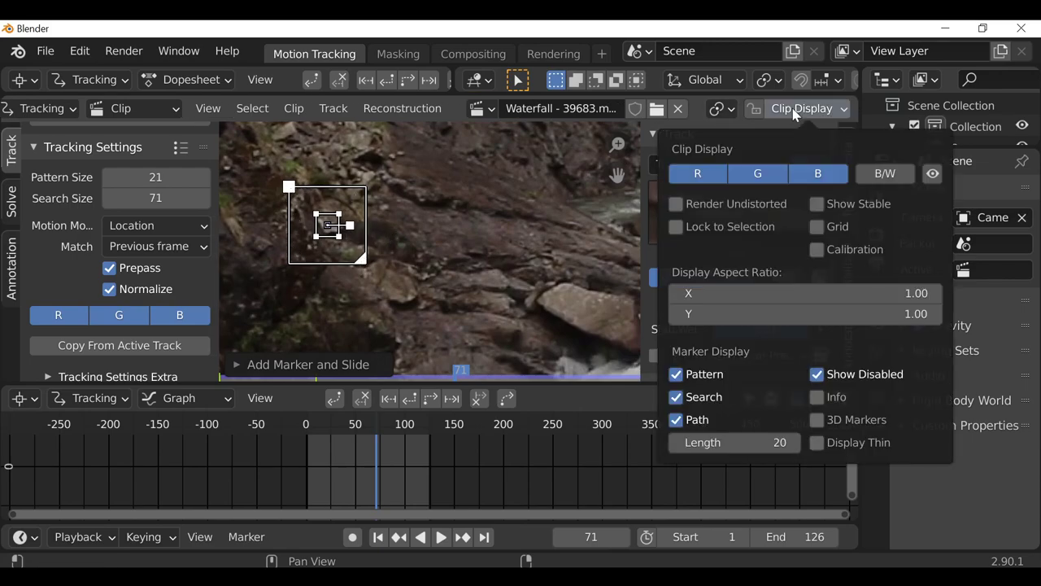
pyautogui.click(675, 399)
pyautogui.click(680, 402)
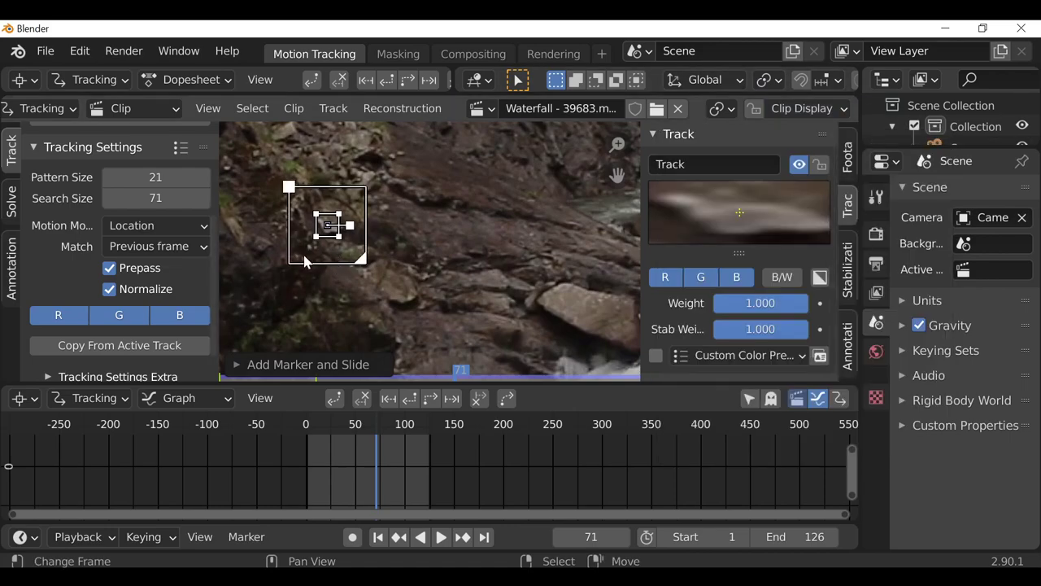
# - Scale up the tracking marker and shrink its search area around the rock detail
pyautogui.press('s')
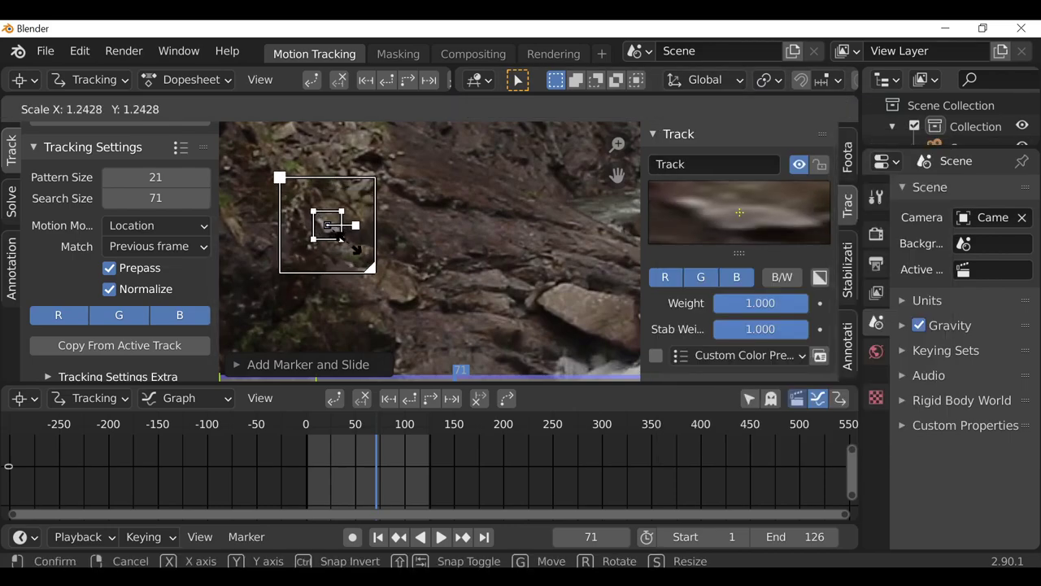
pyautogui.click(364, 268)
pyautogui.moveTo(380, 279); pyautogui.dragTo(364, 262)
pyautogui.scroll(-4, 391, 277)
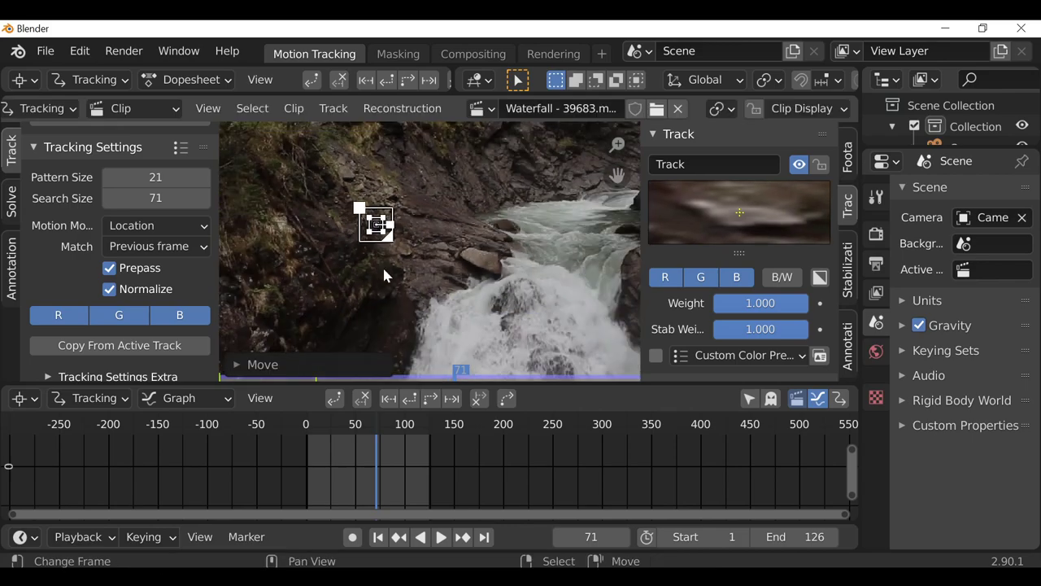
# - Reposition the marker on the rock at frame 1, track it forward through the clip, and review the result
pyautogui.click(377, 536)
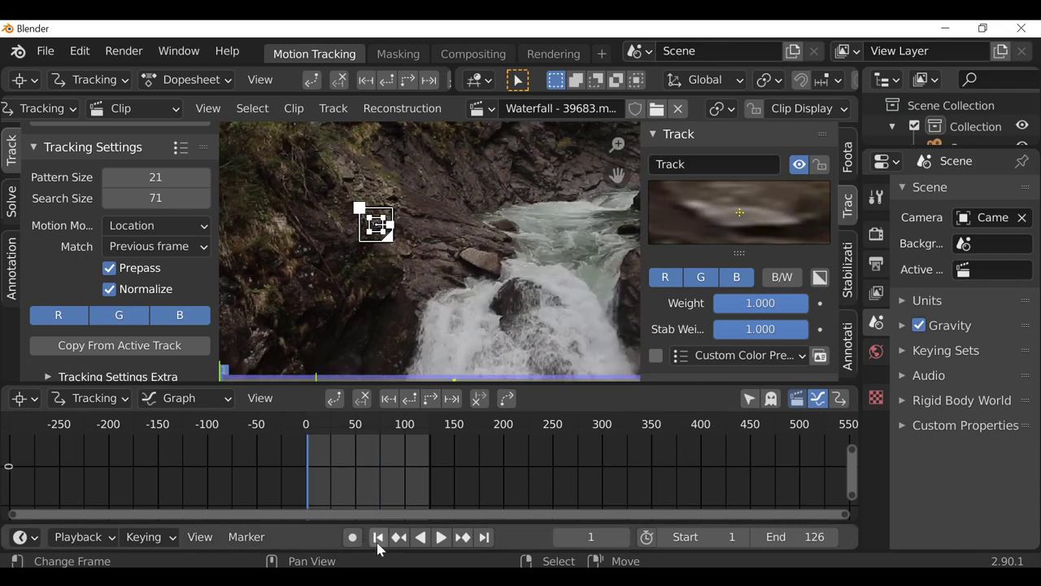
pyautogui.press('g')
pyautogui.click(429, 232)
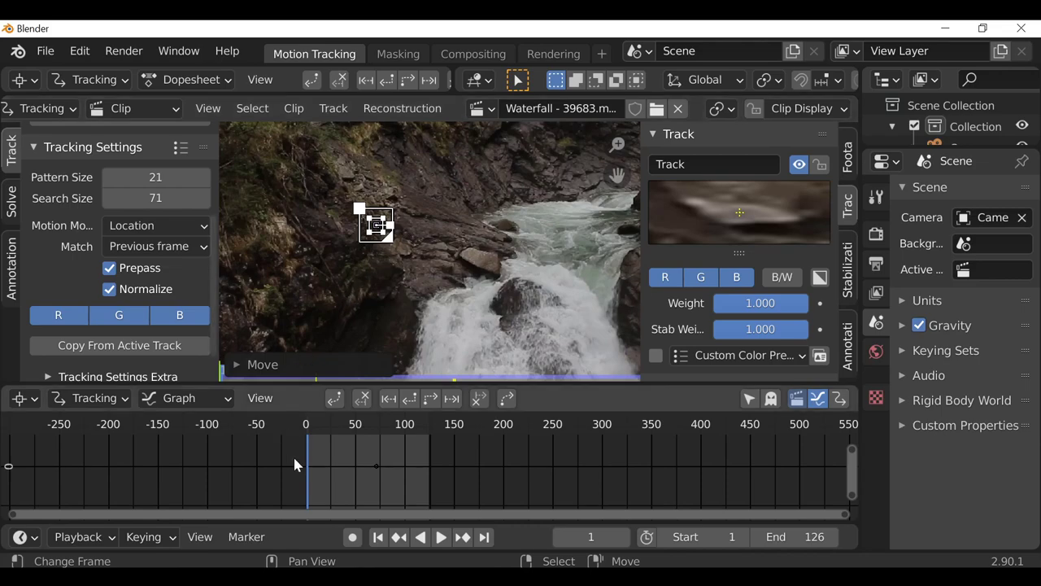
pyautogui.click(429, 399)
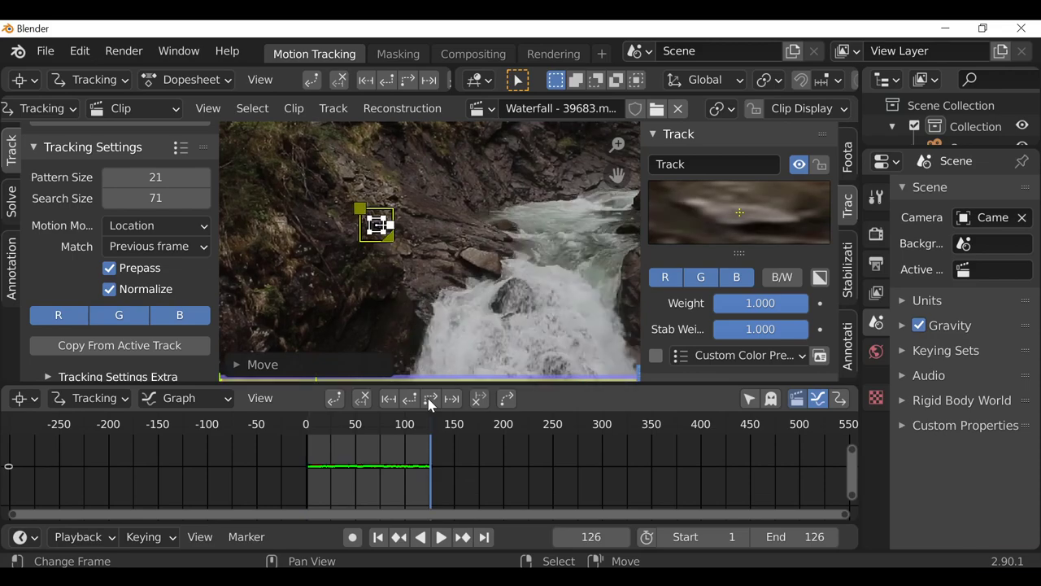
pyautogui.moveTo(428, 469); pyautogui.dragTo(355, 470)
pyautogui.scroll(-3, 394, 330)
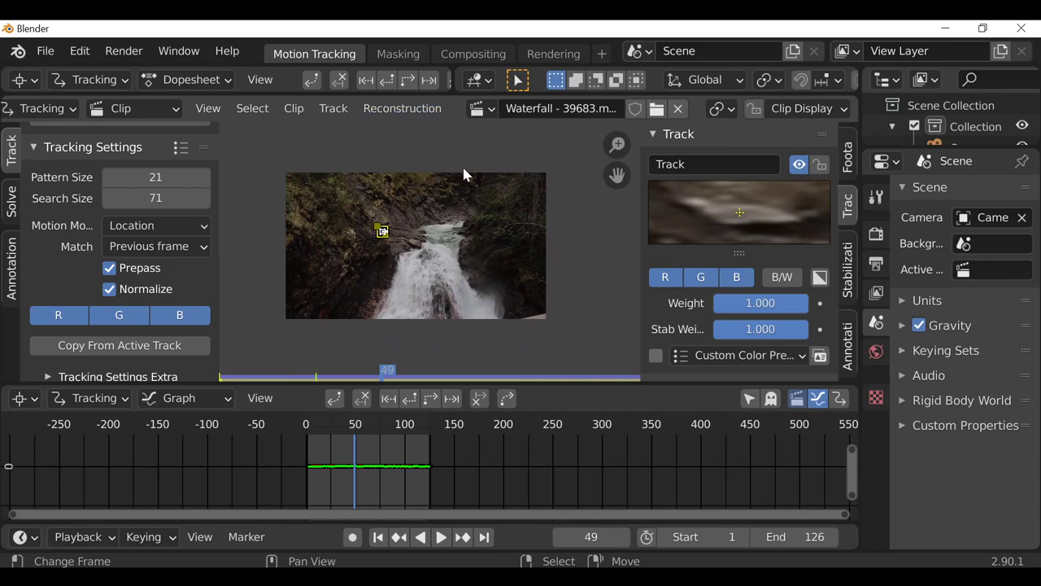
# - Switch to the Compositing workspace, enable nodes, and delete the Render Layers node
pyautogui.click(461, 54)
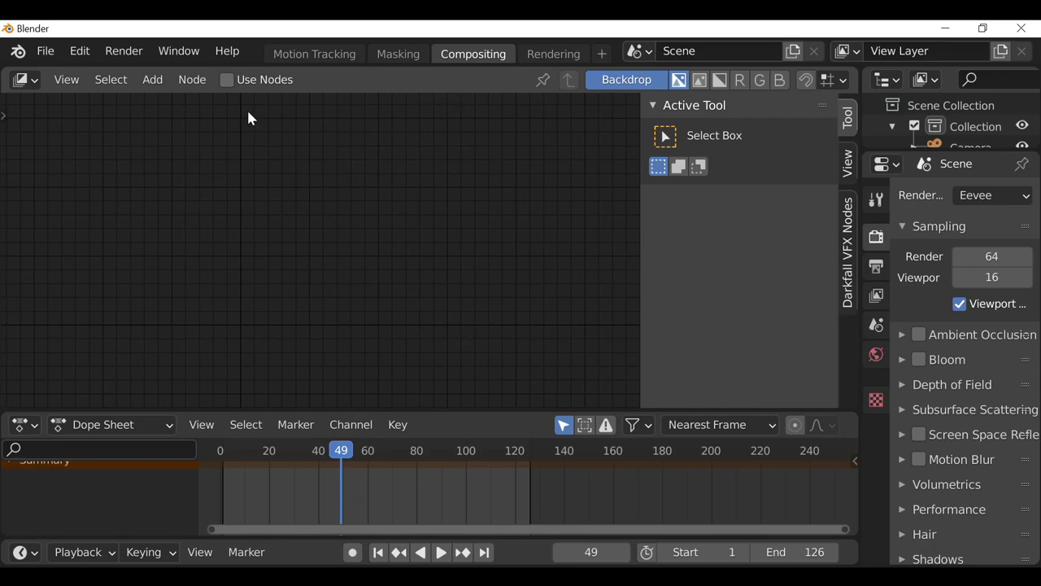
pyautogui.click(228, 80)
pyautogui.scroll(-3, 410, 204)
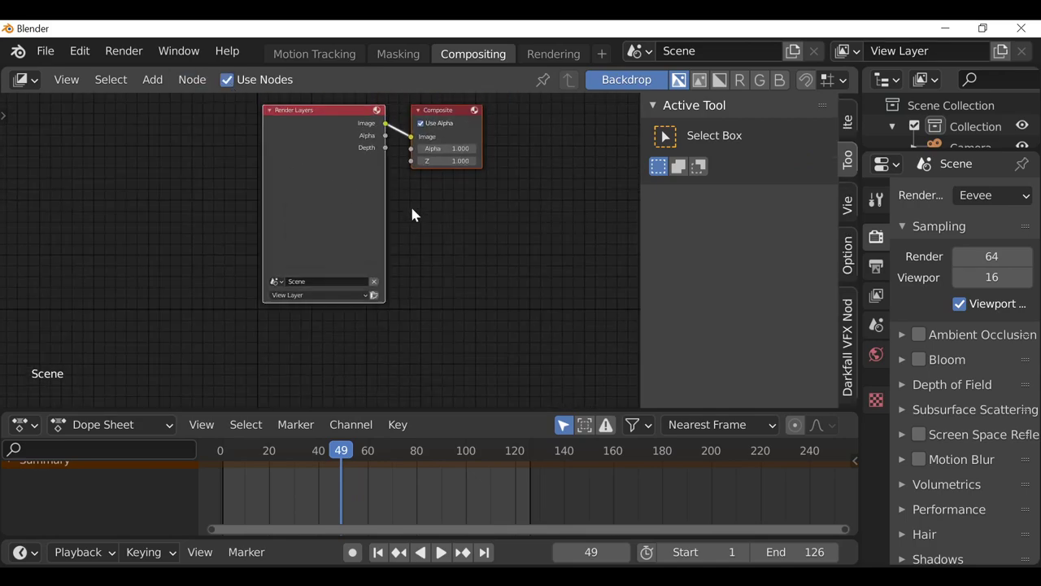
pyautogui.moveTo(347, 188); pyautogui.dragTo(301, 189)
pyautogui.scroll(2, 369, 204)
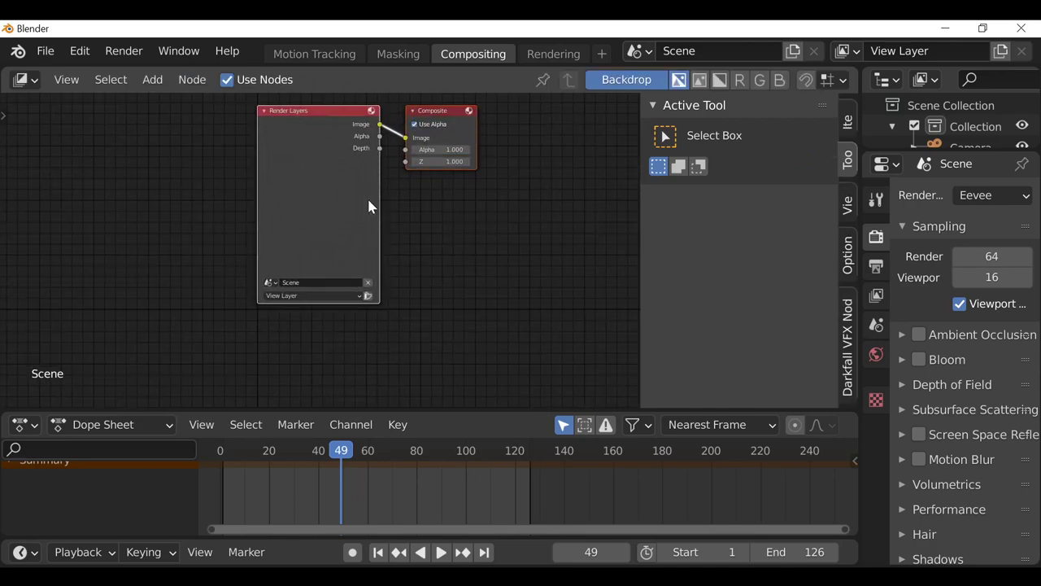
pyautogui.moveTo(370, 204); pyautogui.dragTo(376, 234, button='middle')
pyautogui.moveTo(299, 163); pyautogui.dragTo(322, 176)
pyautogui.press('x')
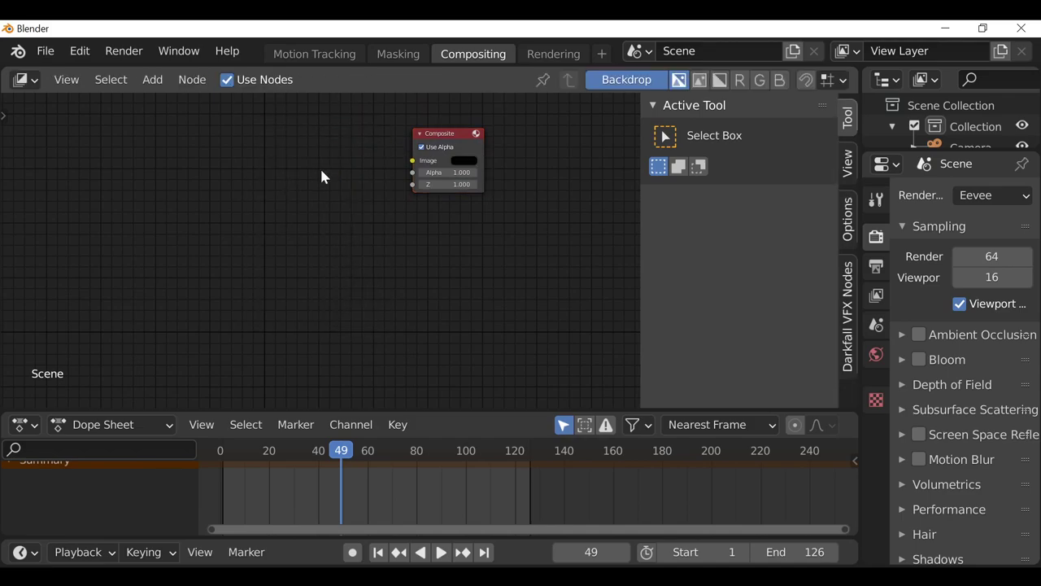
# - Add a Movie Clip input node and connect its Image output to the Composite node's Image input
pyautogui.hotkey('shift', 'a')
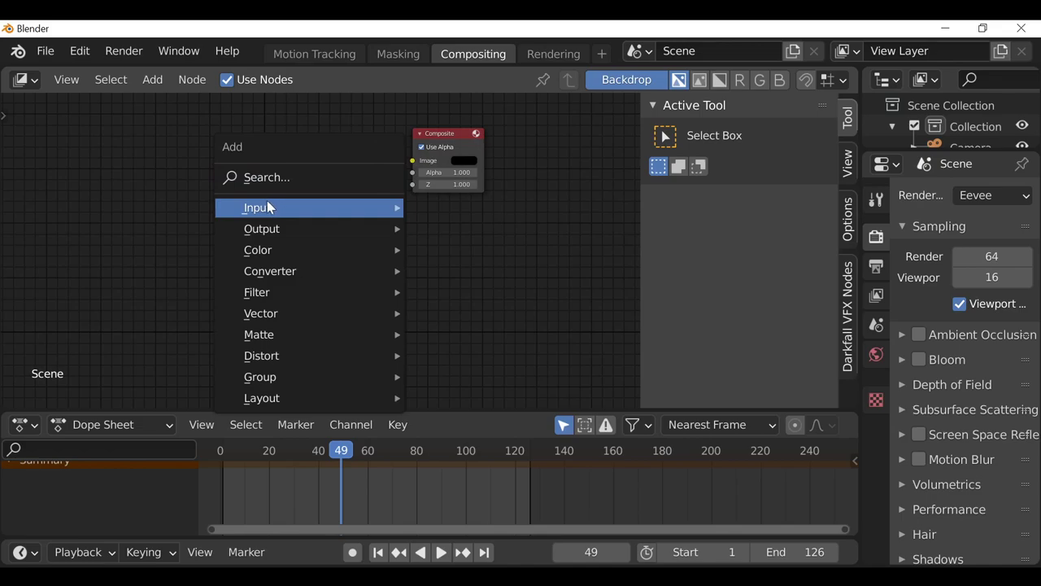
pyautogui.moveTo(266, 205)
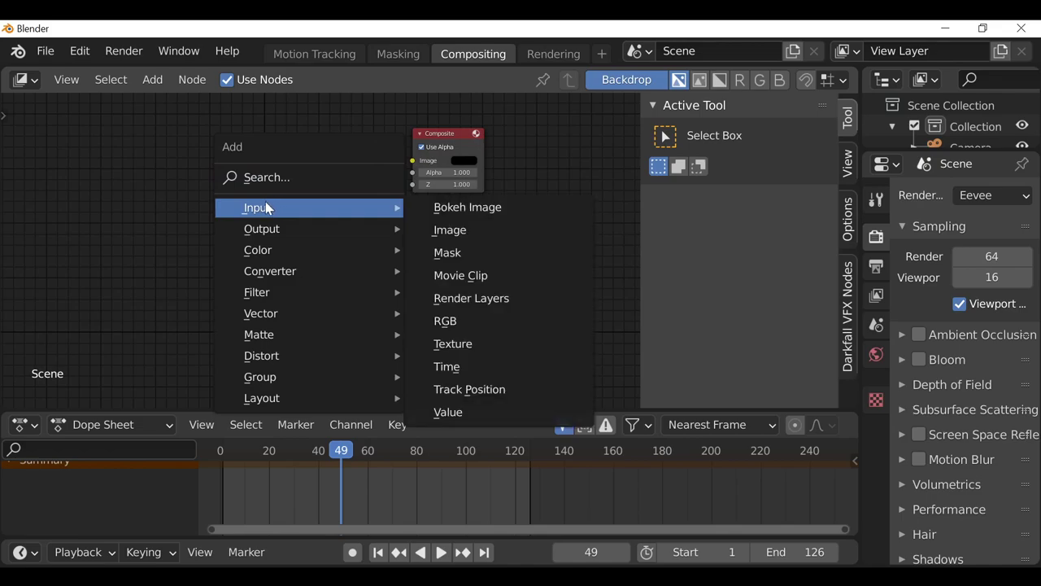
pyautogui.click(511, 280)
pyautogui.click(276, 142)
pyautogui.moveTo(342, 155); pyautogui.dragTo(414, 161)
# - Assign Waterfall - 39683.mp4 to the Movie Clip node
pyautogui.moveTo(238, 197); pyautogui.dragTo(267, 208, button='middle')
pyautogui.moveTo(352, 268); pyautogui.dragTo(280, 237, button='middle')
pyautogui.scroll(5, 354, 235)
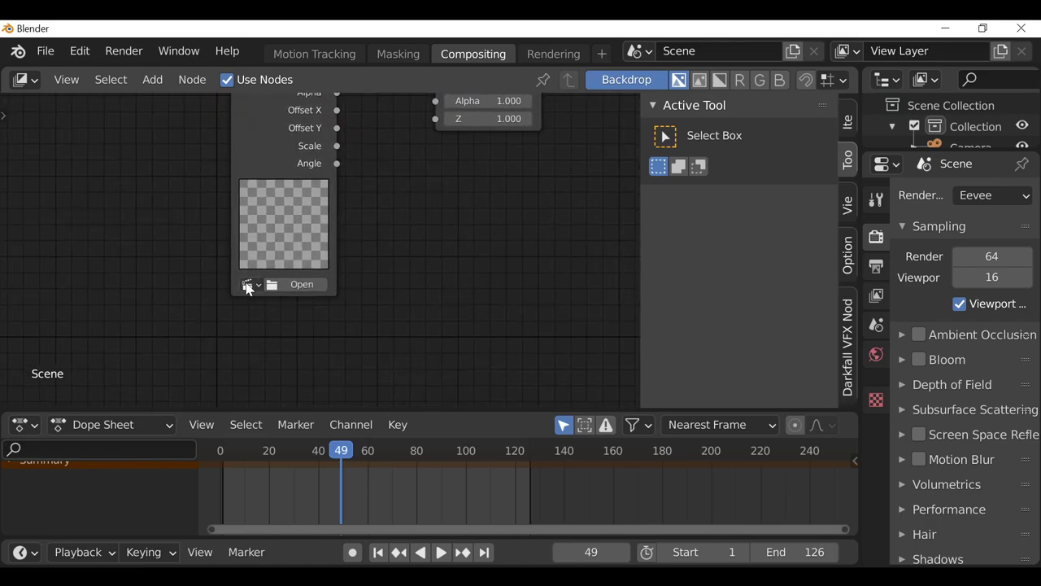
pyautogui.click(249, 285)
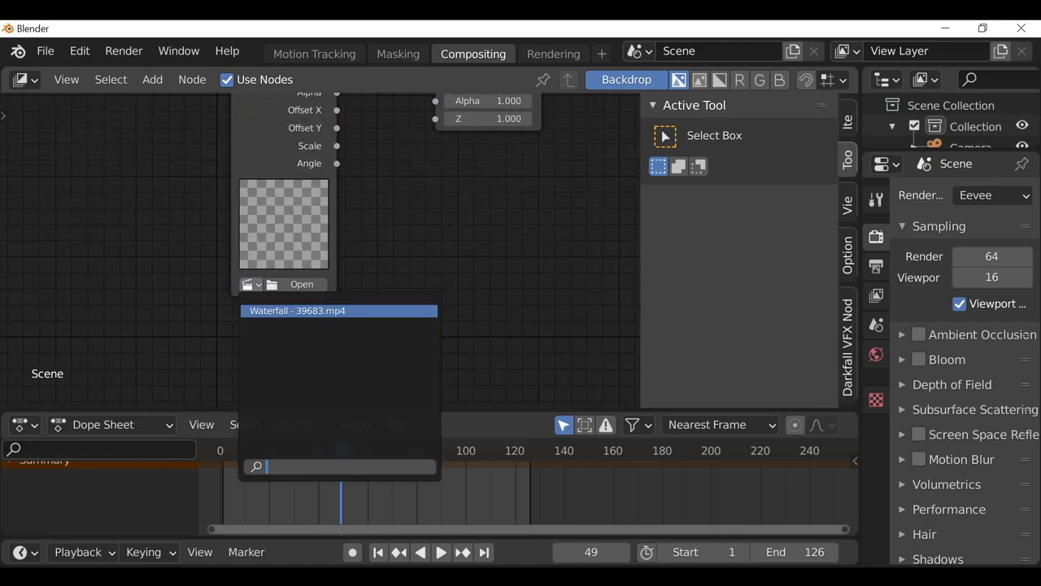
pyautogui.click(324, 311)
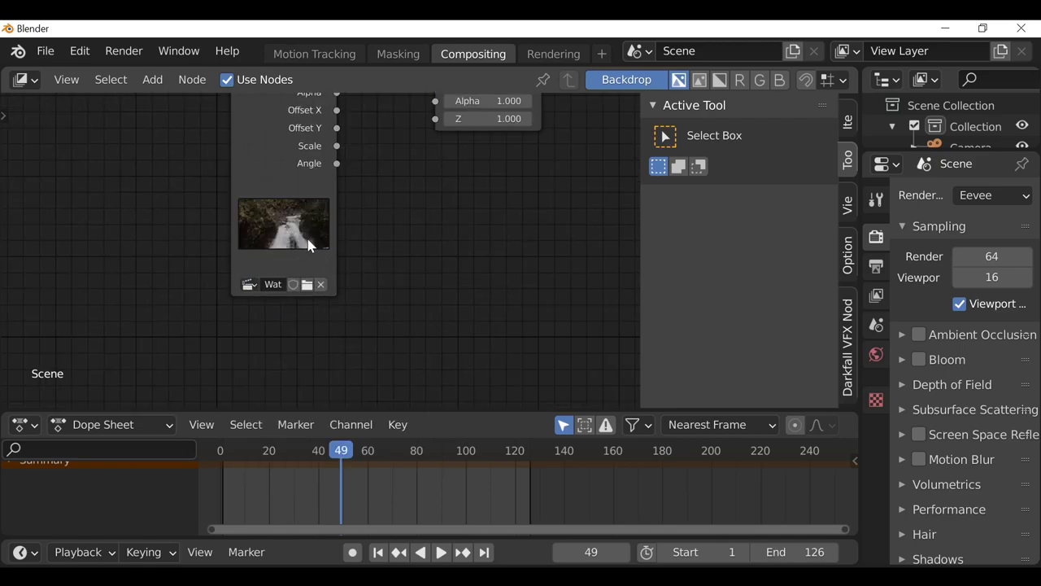
# - Attach a Viewer node to the Movie Clip node to preview the footage, and place it above the Composite node
pyautogui.scroll(-2, 332, 272)
pyautogui.scroll(-3, 331, 266)
pyautogui.moveTo(330, 265); pyautogui.dragTo(254, 312, button='middle')
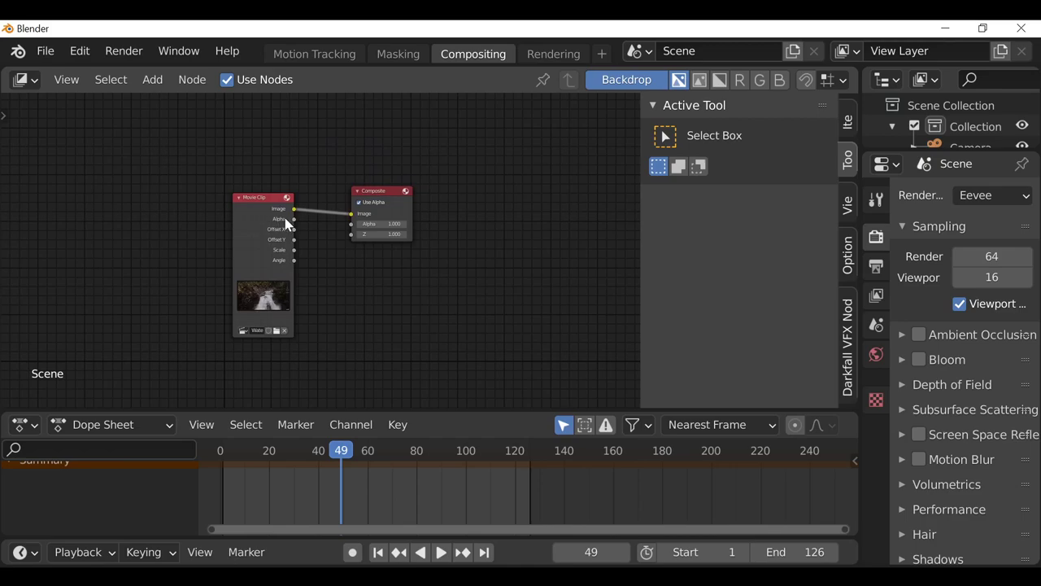
pyautogui.moveTo(284, 218); pyautogui.dragTo(287, 209)
pyautogui.keyDown('ctrl'); pyautogui.keyDown('shift'); pyautogui.click(249, 212); pyautogui.keyUp('shift'); pyautogui.keyUp('ctrl')
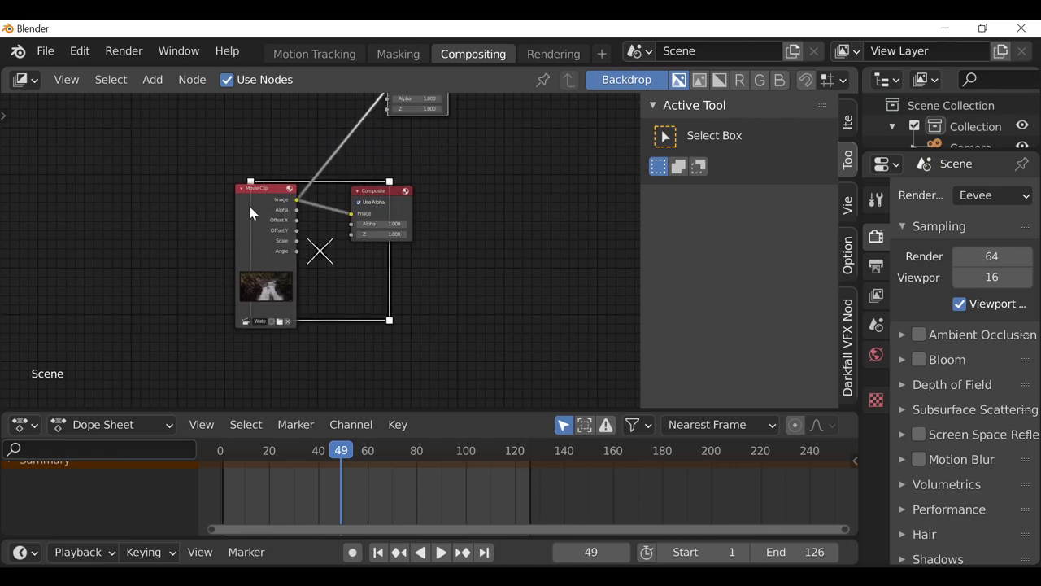
pyautogui.scroll(-1, 247, 207)
pyautogui.moveTo(246, 208); pyautogui.dragTo(243, 231, button='middle')
pyautogui.moveTo(413, 103); pyautogui.dragTo(382, 164)
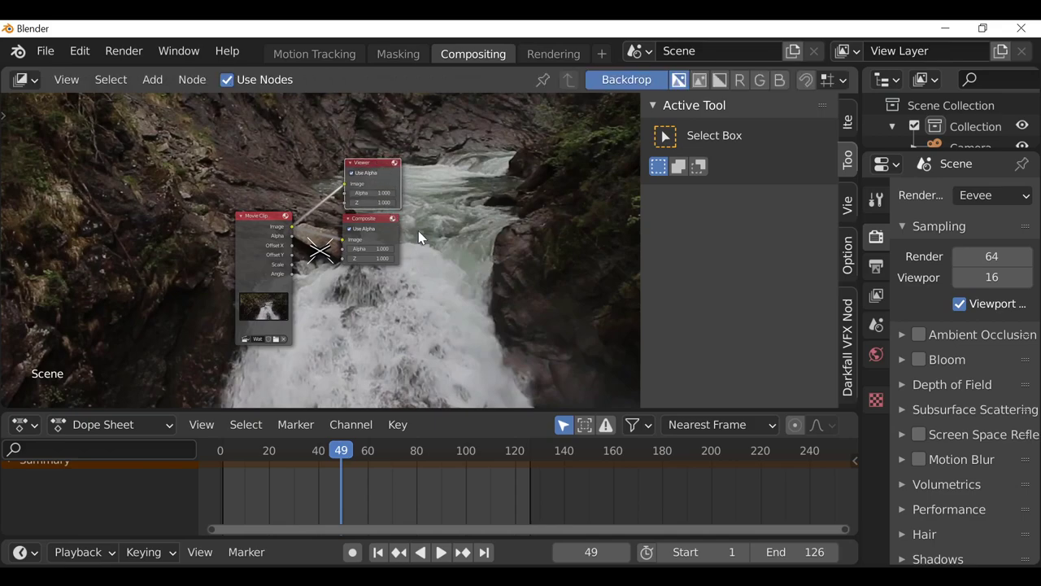
# - Fit the backdrop to the node editor and spread the Movie Clip node apart from the Viewer and Composite nodes to uncover the footage
pyautogui.click(847, 217)
pyautogui.click(725, 254)
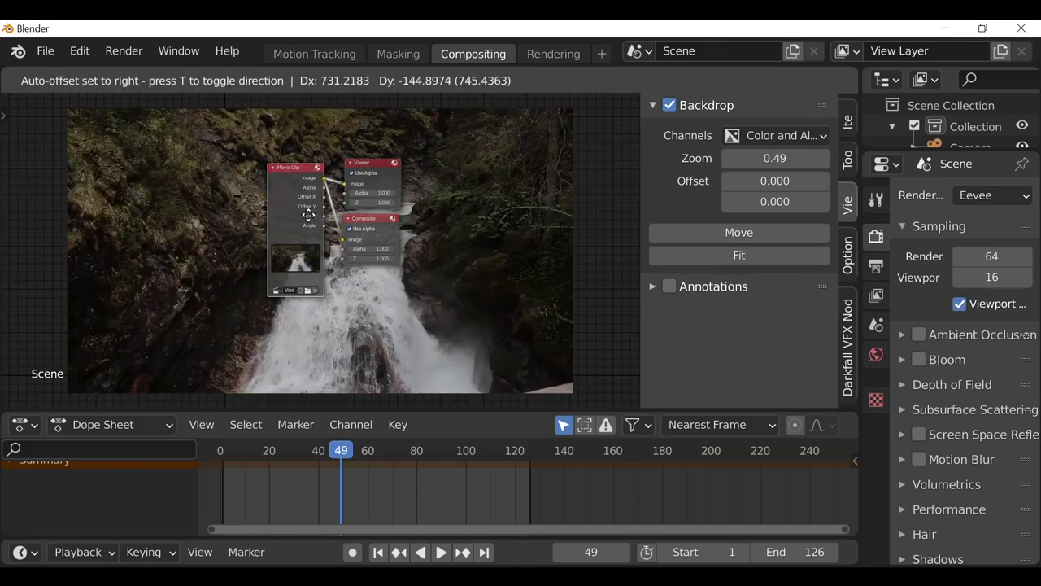
pyautogui.moveTo(309, 214); pyautogui.dragTo(96, 159)
pyautogui.moveTo(339, 140); pyautogui.dragTo(430, 277)
pyautogui.moveTo(367, 174); pyautogui.dragTo(660, 89)
pyautogui.moveTo(513, 405); pyautogui.dragTo(439, 333, button='middle')
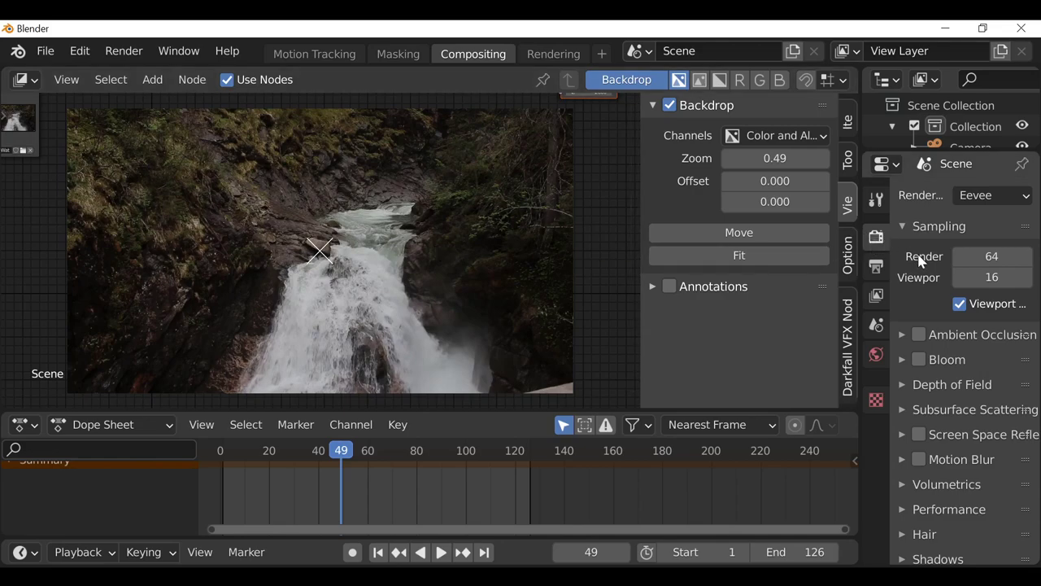
# - Set the scene's color management view transform to Standard
pyautogui.scroll(-5, 932, 540)
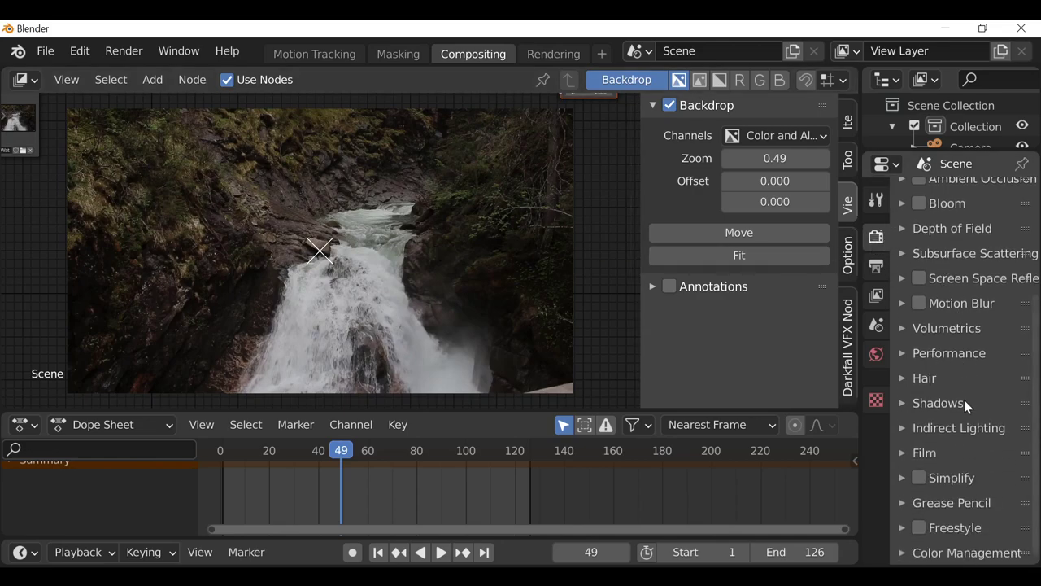
pyautogui.click(935, 552)
pyautogui.scroll(-4, 950, 507)
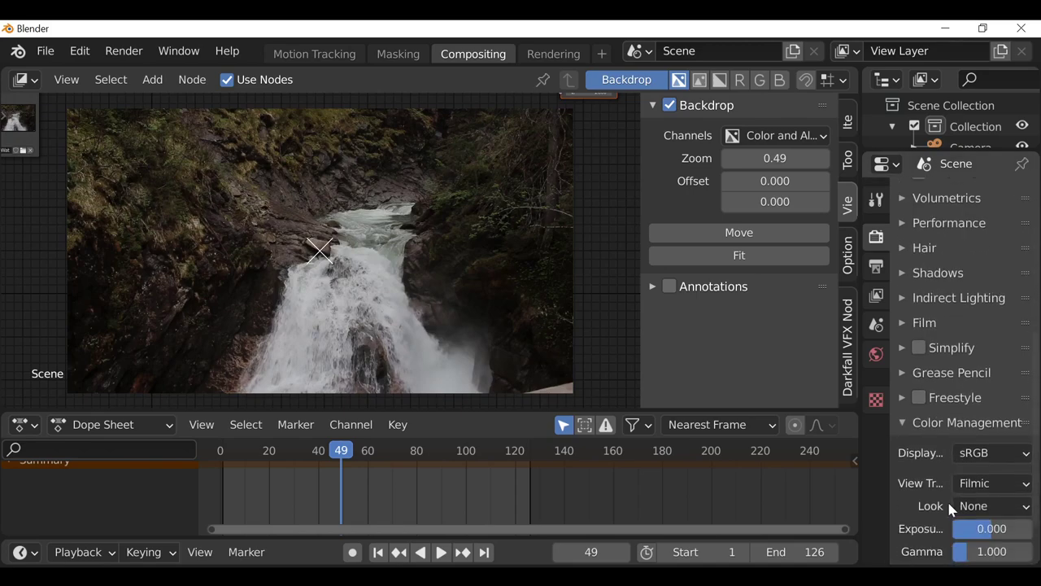
pyautogui.scroll(-2, 950, 507)
pyautogui.moveTo(858, 429); pyautogui.dragTo(773, 438)
pyautogui.click(941, 418)
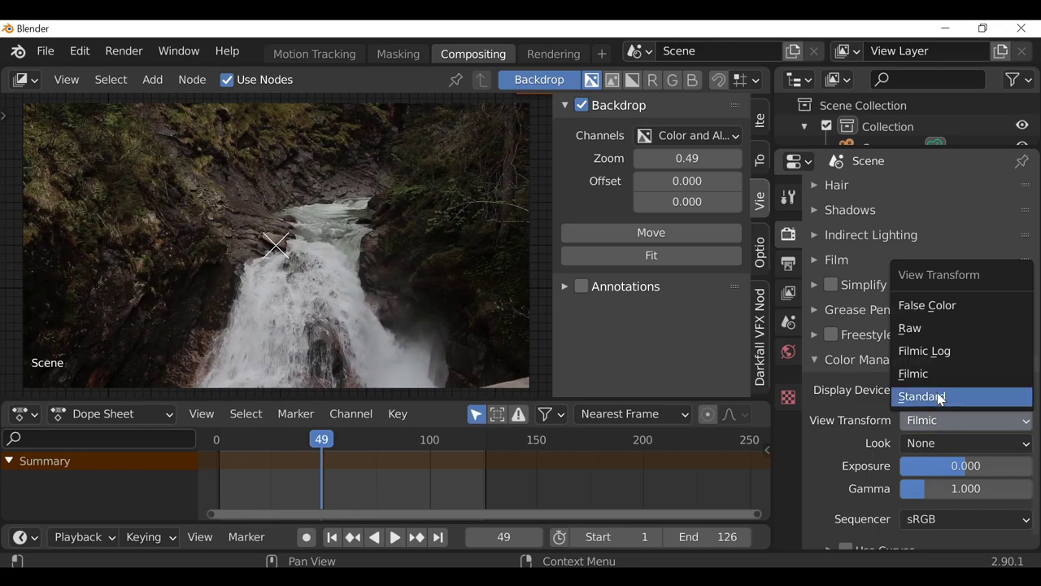
pyautogui.click(940, 398)
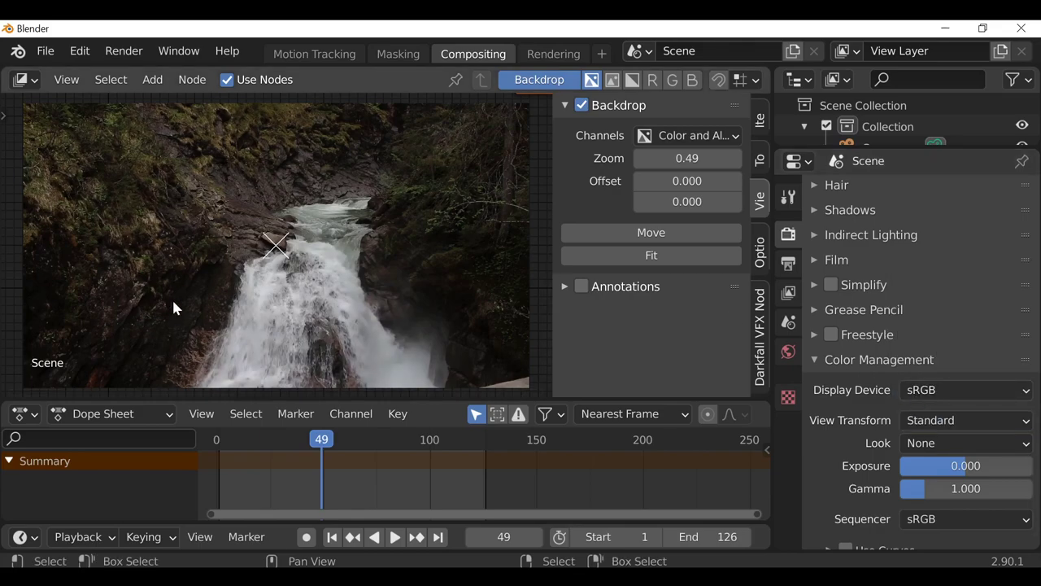
pyautogui.moveTo(773, 342); pyautogui.dragTo(877, 344)
# - Render frame 1 of the composite and save the result as a still image
pyautogui.hotkey('shift', 'Left')
pyautogui.press('Home')
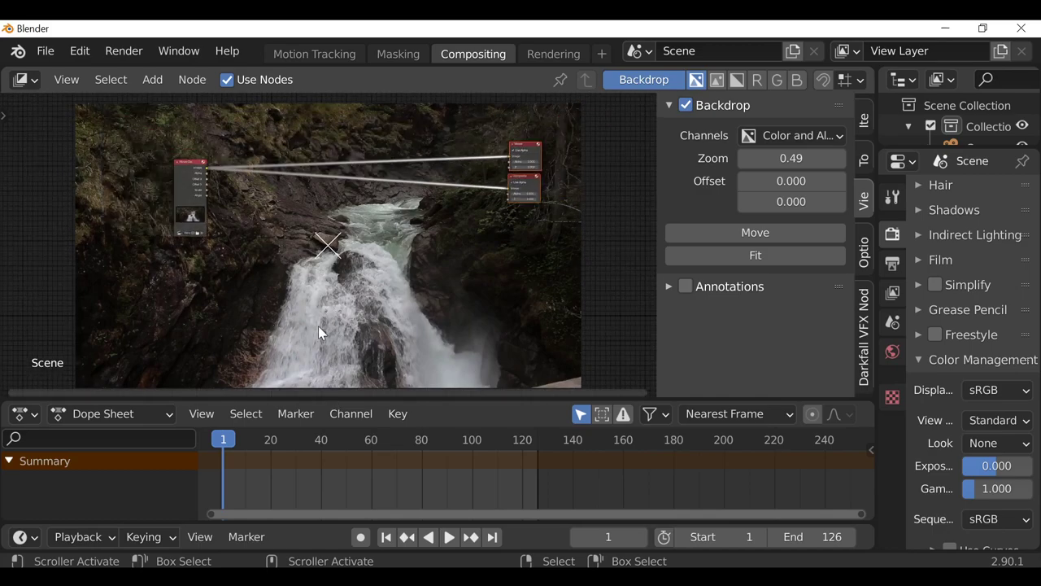
pyautogui.press('F12')
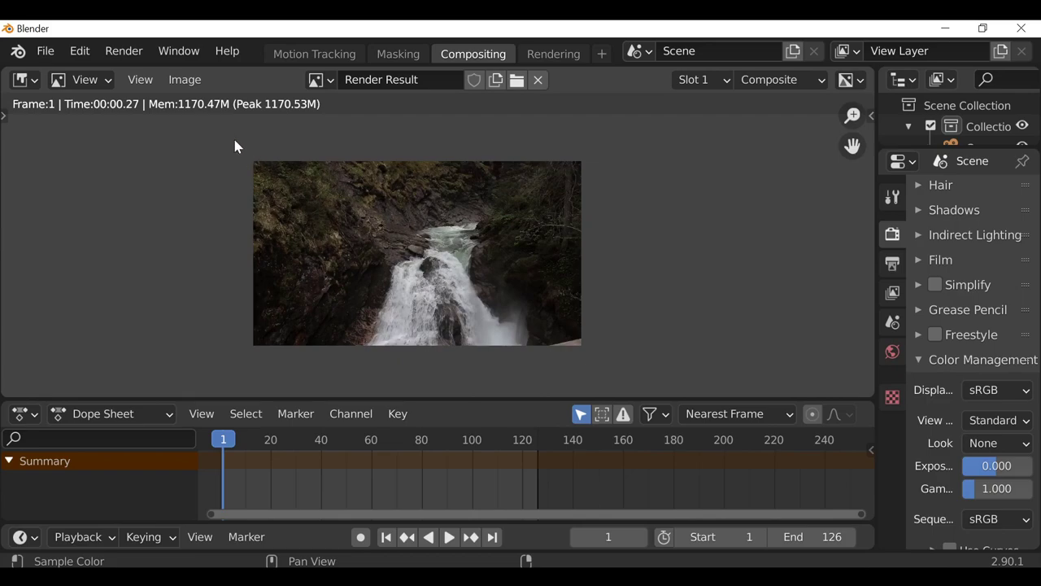
pyautogui.click(186, 84)
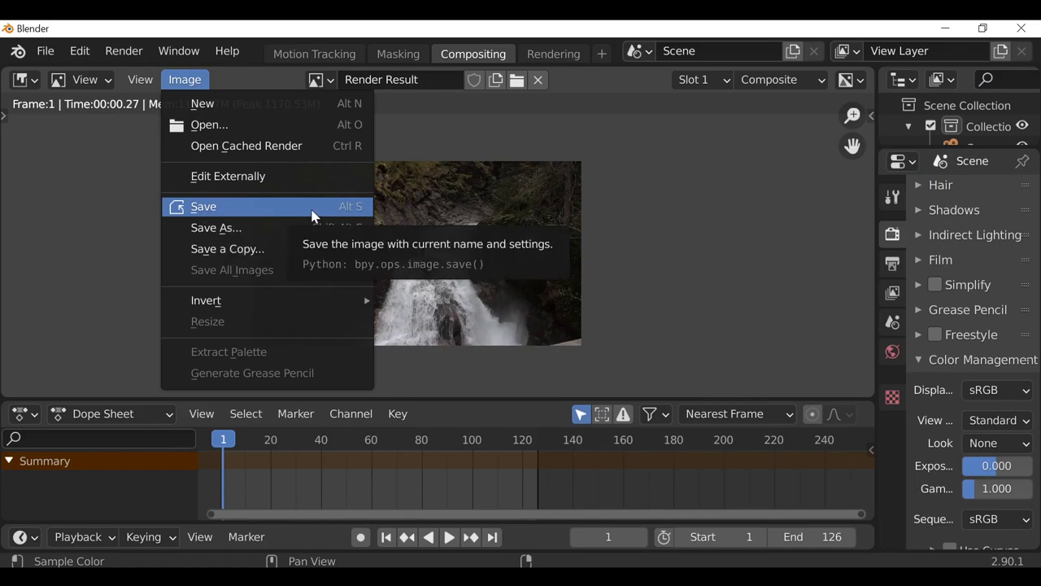
pyautogui.hotkey('shift', 'F3')
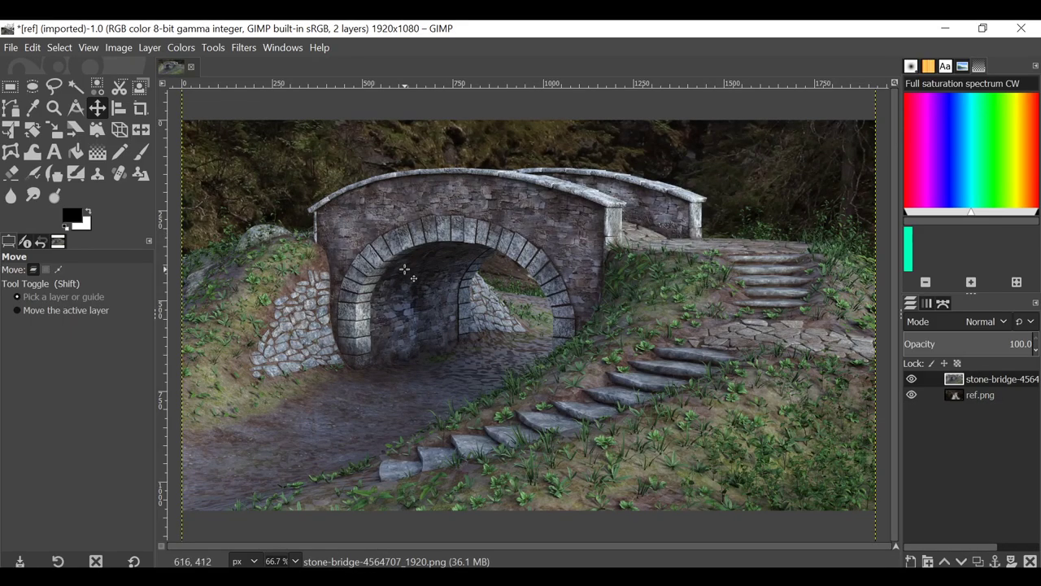
# - In GIMP, scale the stone-bridge layer down to about 460 px wide and place it over the river above the waterfall
pyautogui.press('-')
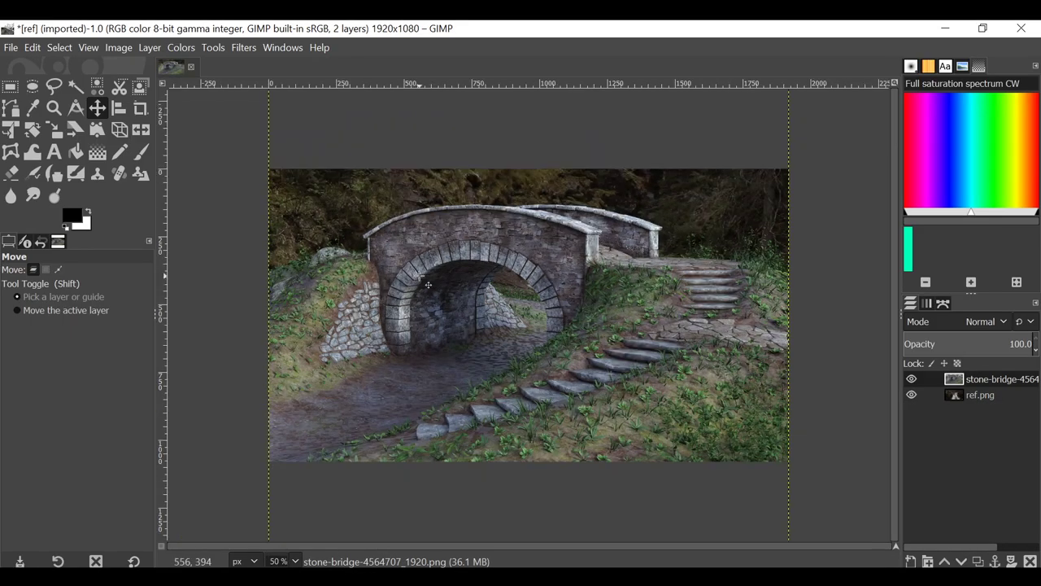
pyautogui.click(54, 129)
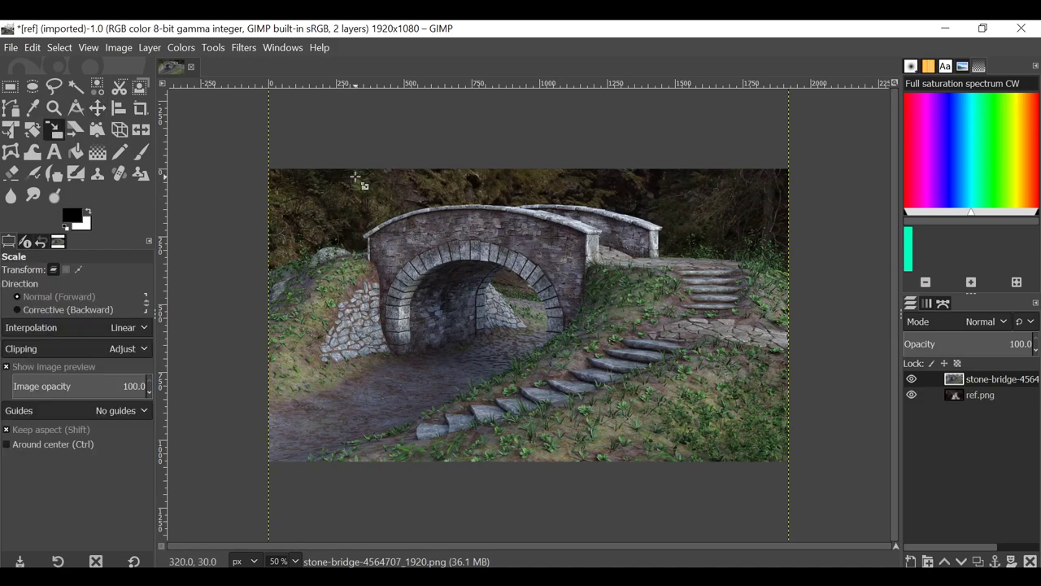
pyautogui.click(307, 161)
pyautogui.moveTo(306, 161); pyautogui.dragTo(628, 323)
pyautogui.moveTo(634, 265)
pyautogui.mouseDown()
pyautogui.moveTo(624, 299)
pyautogui.moveTo(628, 261)
pyautogui.mouseUp()
pyautogui.click(853, 186)
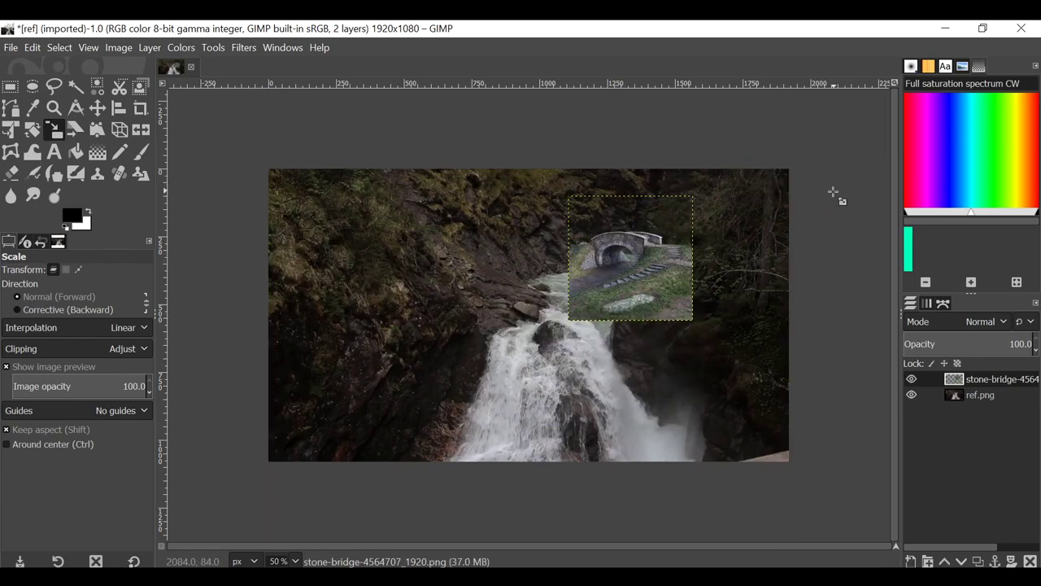
# - Lower the stone-bridge layer's opacity to about 55 and shift the layer slightly so the bridge arch spans the river
pyautogui.keyDown('ctrl'); pyautogui.scroll(2, 724, 252); pyautogui.keyUp('ctrl')
pyautogui.keyDown('ctrl'); pyautogui.scroll(1, 697, 265); pyautogui.keyUp('ctrl')
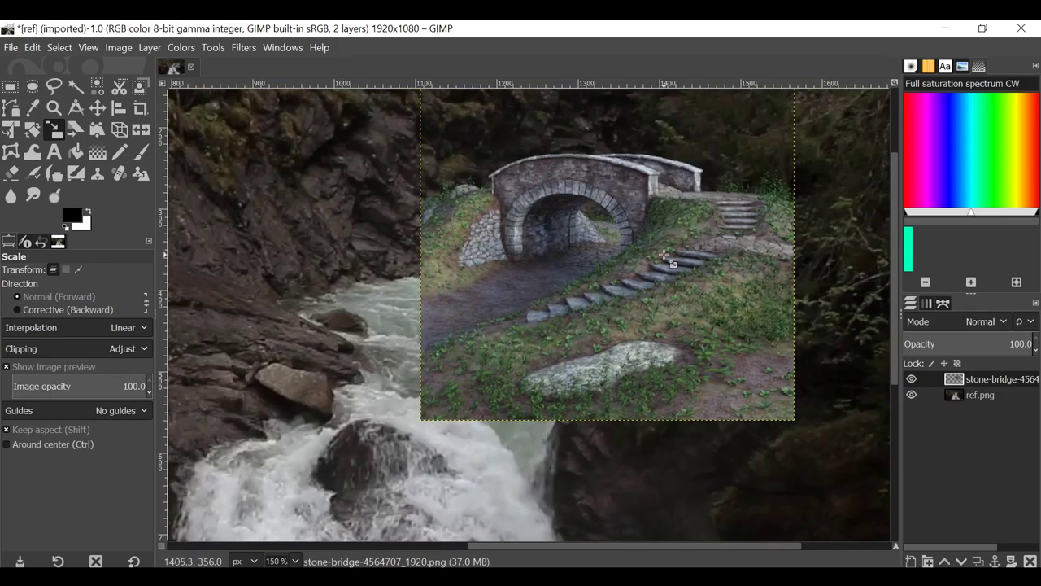
pyautogui.moveTo(1021, 340); pyautogui.dragTo(974, 338)
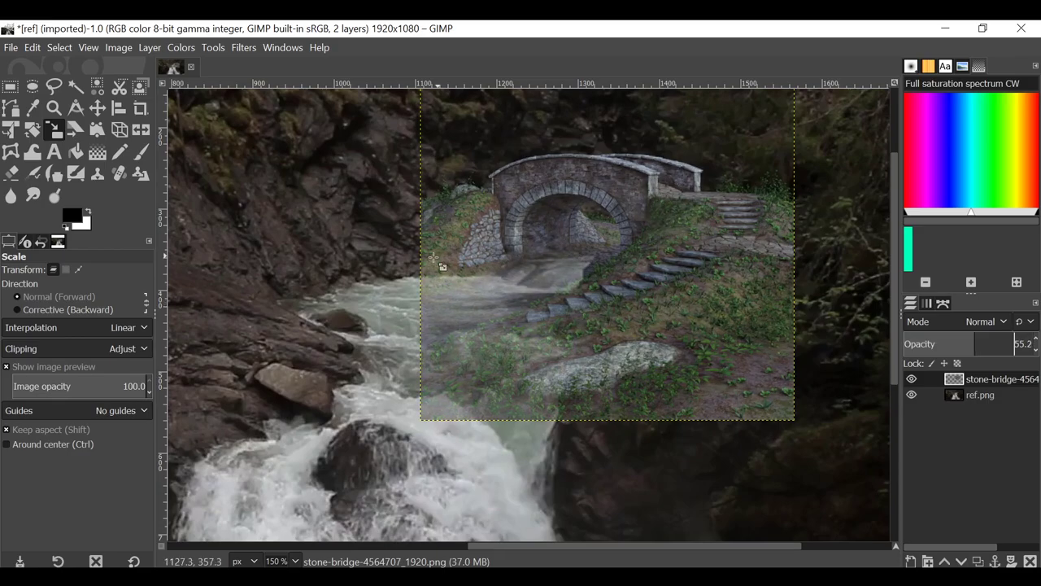
pyautogui.click(97, 109)
pyautogui.moveTo(681, 216); pyautogui.dragTo(661, 223)
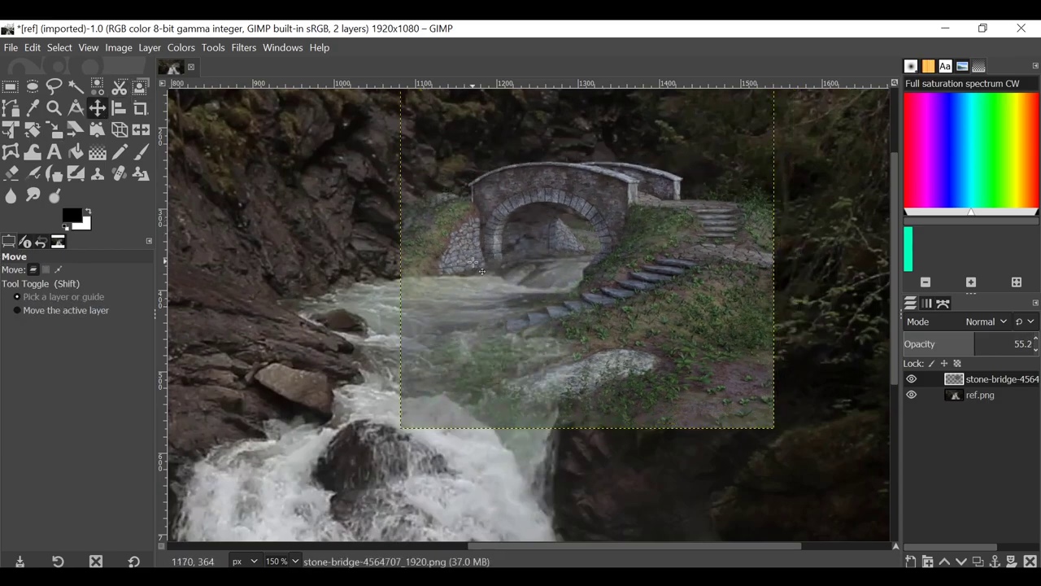
# - Free-select and delete the path under the arch and the lower ground around the stairs, and restore the layer's opacity to 100
pyautogui.click(54, 86)
pyautogui.click(397, 282)
pyautogui.moveTo(505, 269); pyautogui.dragTo(545, 259)
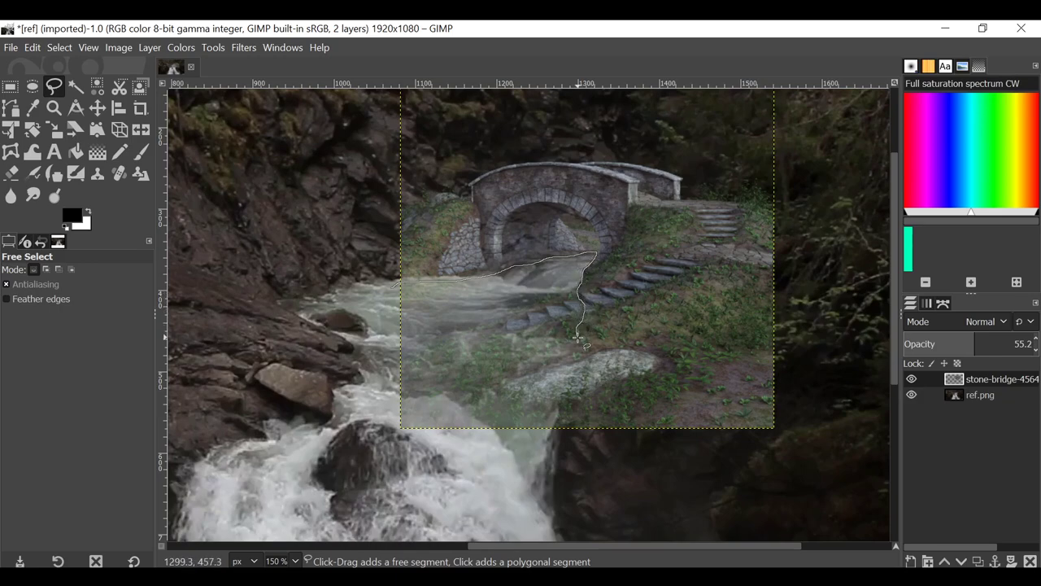
pyautogui.moveTo(658, 344)
pyautogui.mouseDown()
pyautogui.moveTo(726, 308)
pyautogui.moveTo(751, 280)
pyautogui.mouseUp()
pyautogui.moveTo(746, 182)
pyautogui.mouseDown()
pyautogui.moveTo(845, 303)
pyautogui.moveTo(647, 512)
pyautogui.moveTo(309, 340)
pyautogui.moveTo(331, 319)
pyautogui.mouseUp()
pyautogui.press('Return')
pyautogui.press('Delete')
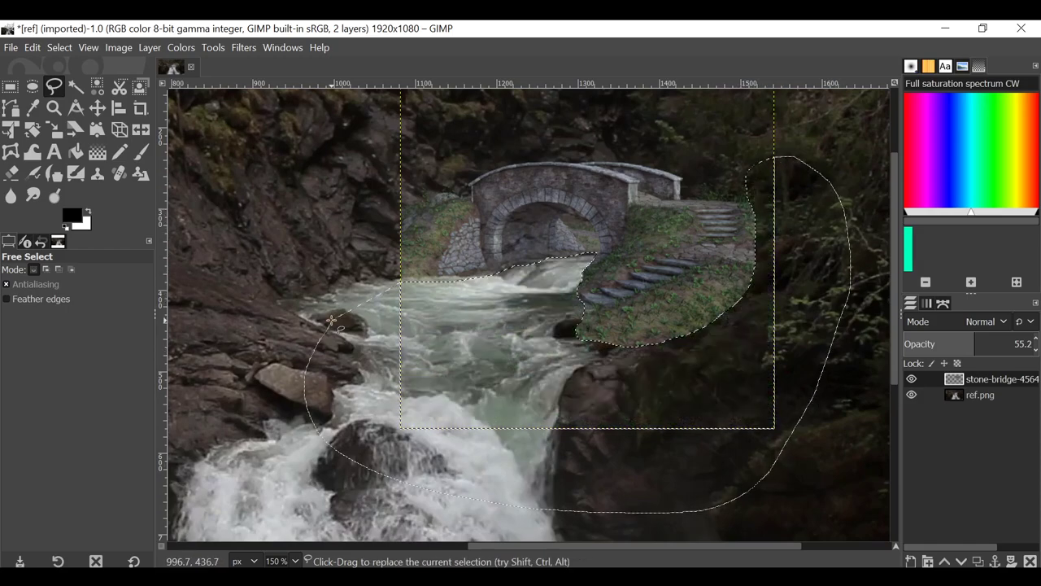
pyautogui.hotkey('ctrl', 'shift', 'a')
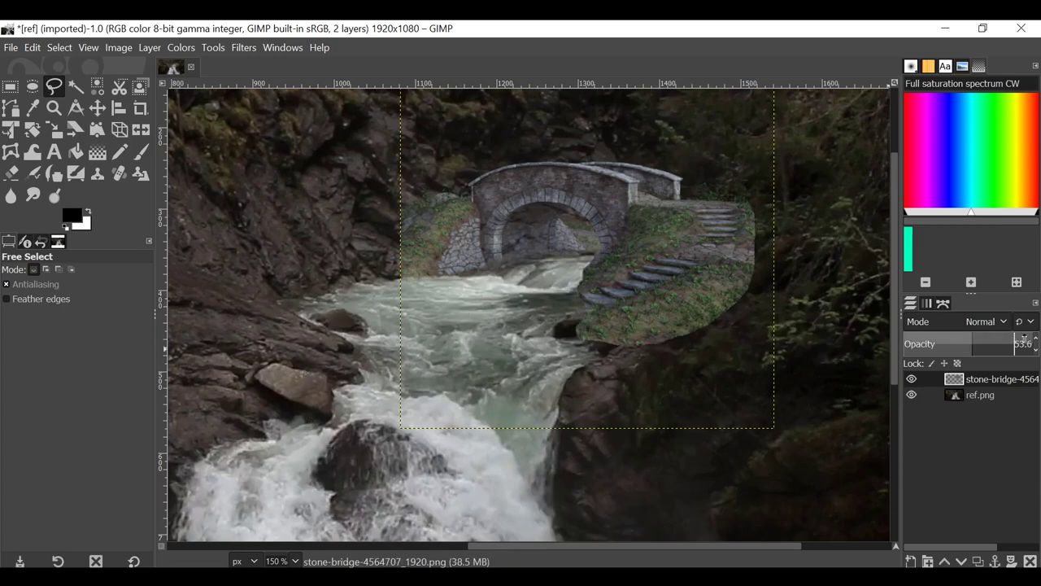
pyautogui.moveTo(1018, 339); pyautogui.dragTo(1037, 339)
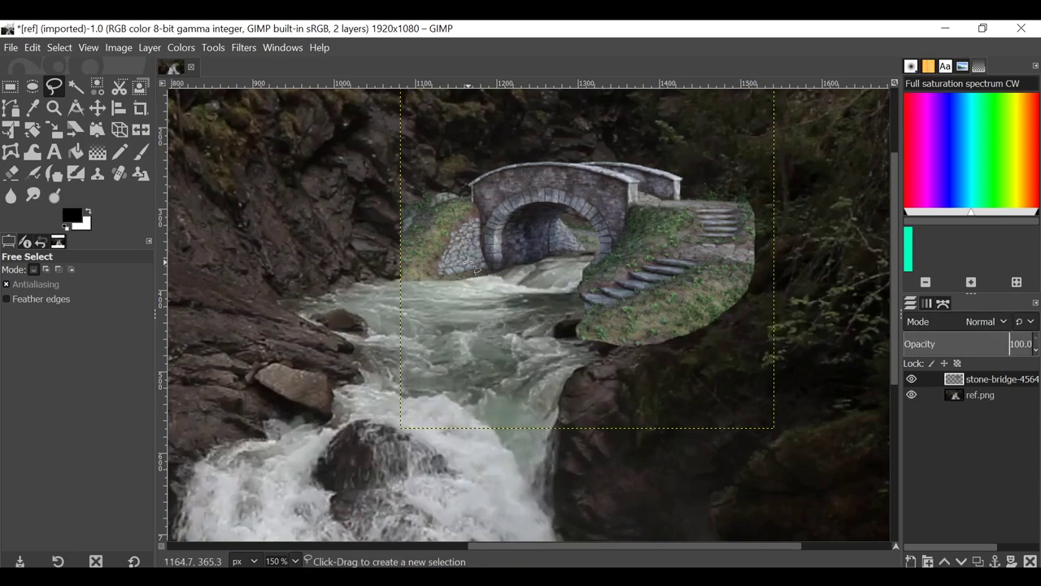
# - Free-select the grassy bank left of the bridge's stone wall, delete it, and clear the selection
pyautogui.moveTo(504, 259); pyautogui.dragTo(477, 279, button='middle')
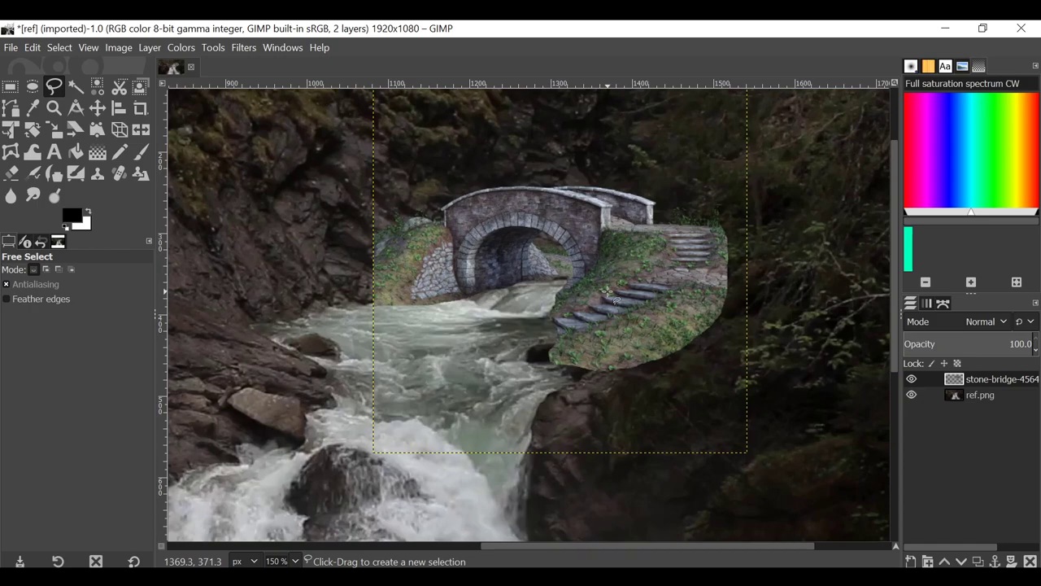
pyautogui.click(435, 207)
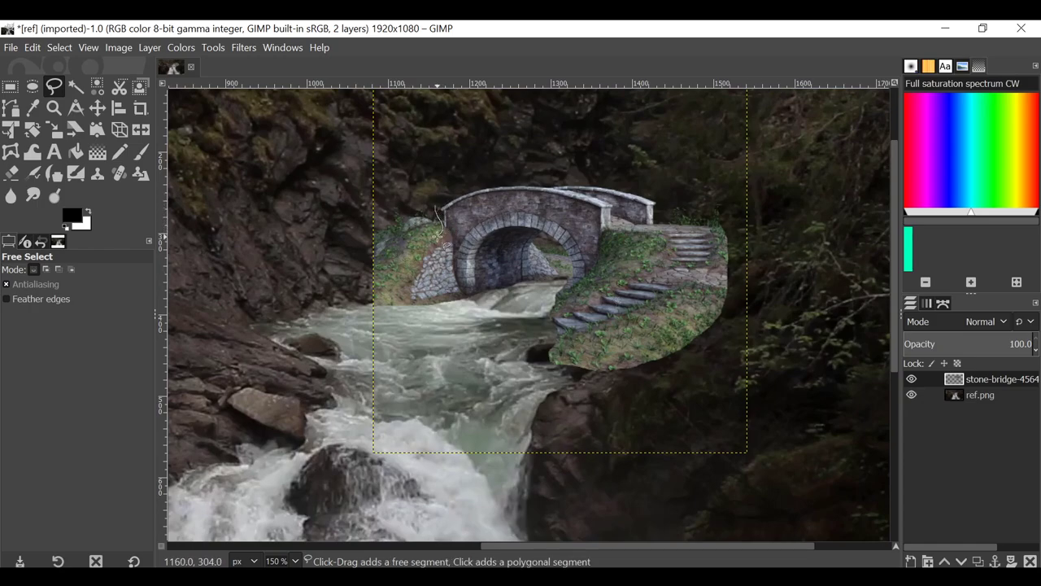
pyautogui.moveTo(427, 195); pyautogui.dragTo(398, 164)
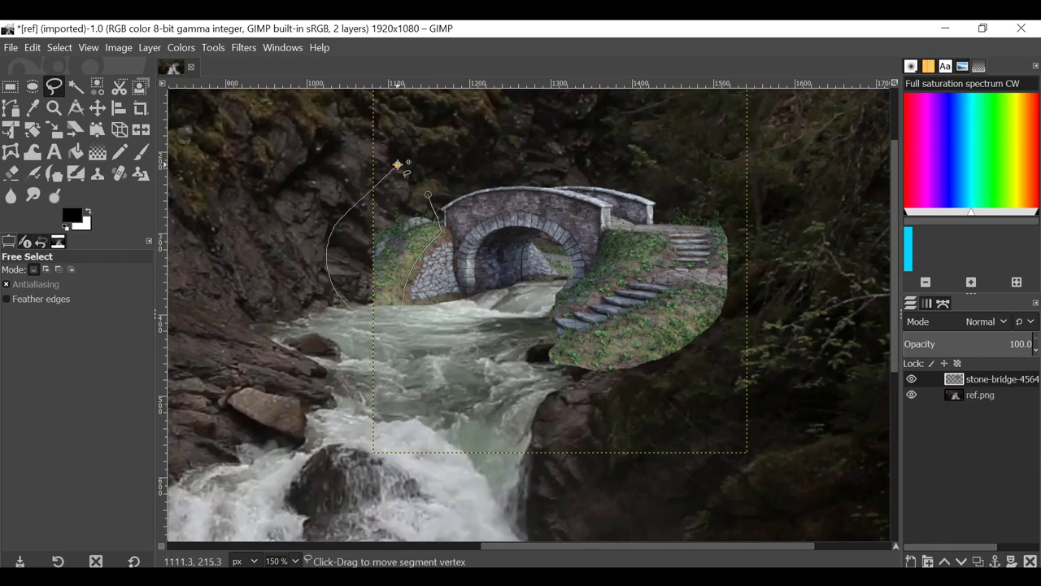
pyautogui.press('Return')
pyautogui.press('Delete')
pyautogui.hotkey('ctrl', 'shift', 'a')
# - Free-select the grass below and right of the stairs, delete it, and clear the selection
pyautogui.moveTo(533, 345); pyautogui.dragTo(679, 285)
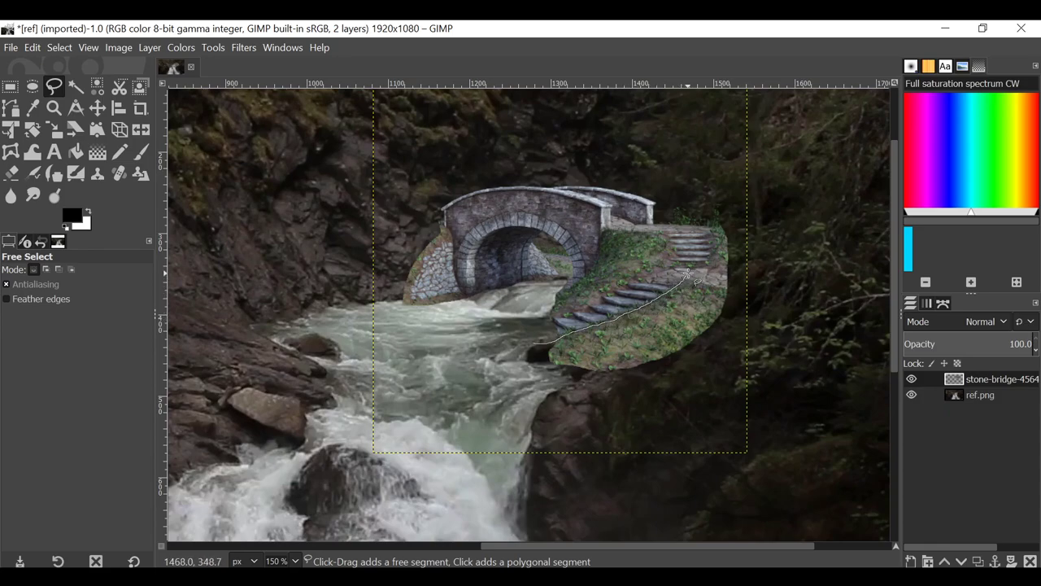
pyautogui.moveTo(730, 202)
pyautogui.mouseDown()
pyautogui.moveTo(653, 469)
pyautogui.moveTo(488, 374)
pyautogui.mouseUp()
pyautogui.press('Return')
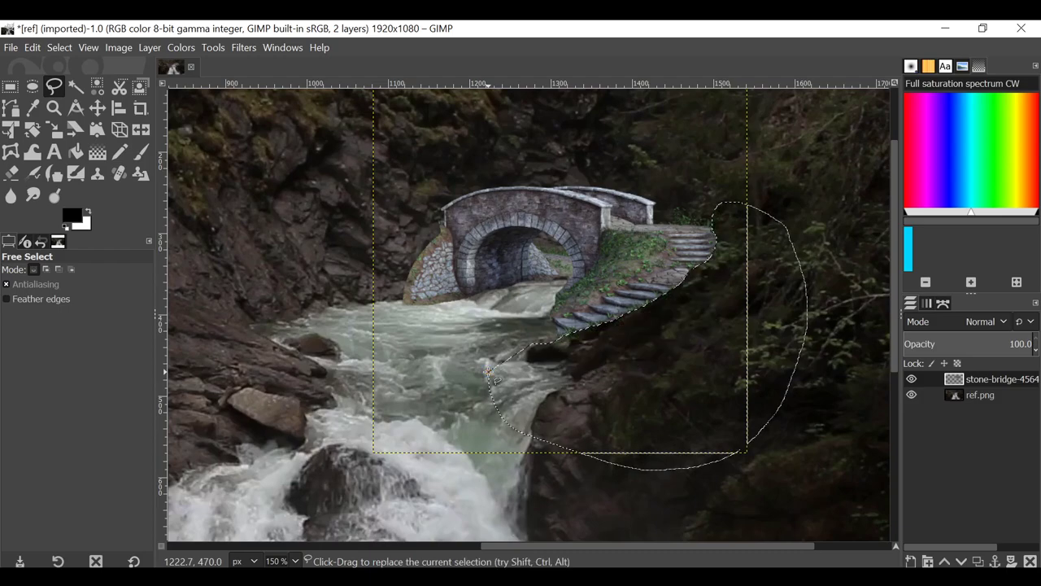
pyautogui.hotkey('ctrl', 'shift', 'a')
pyautogui.keyDown('ctrl'); pyautogui.scroll(-1, 604, 317); pyautogui.keyUp('ctrl')
pyautogui.moveTo(605, 317); pyautogui.dragTo(579, 323, button='middle')
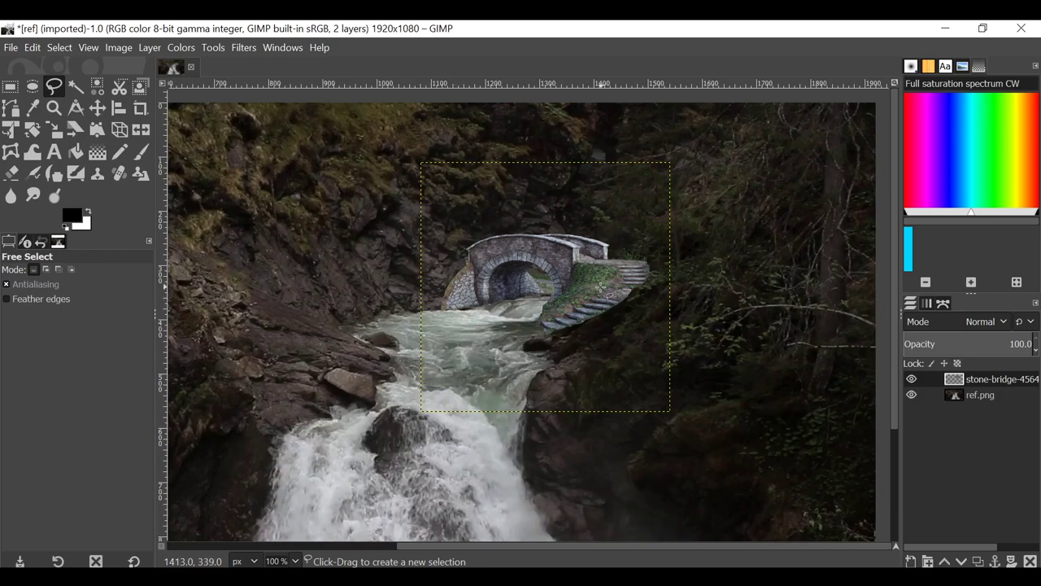
# - Darken and desaturate the bridge layer with Hue-Saturation, using lightness -79.4 and saturation about -51.9
pyautogui.click(180, 48)
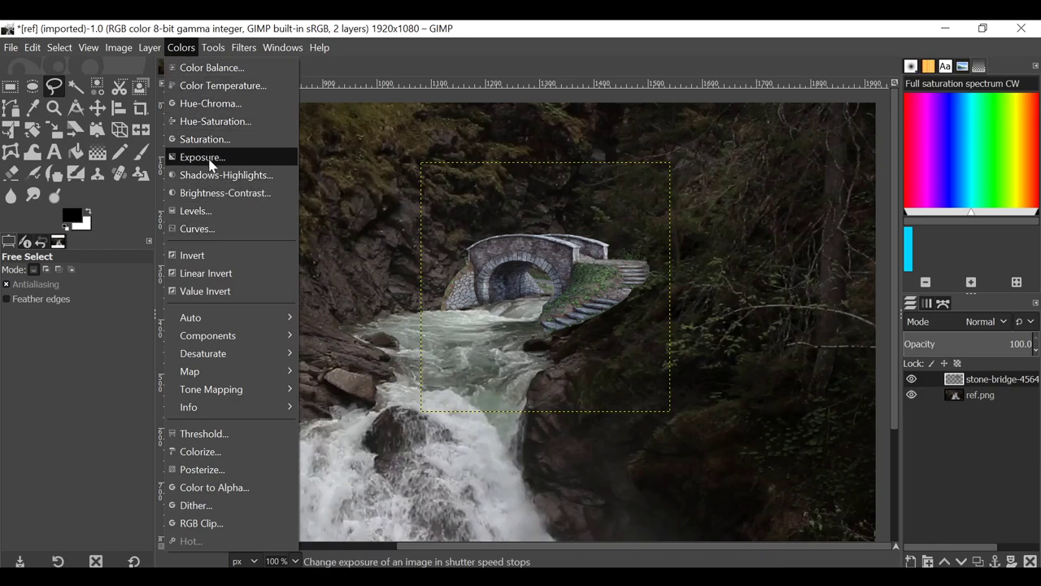
pyautogui.click(216, 121)
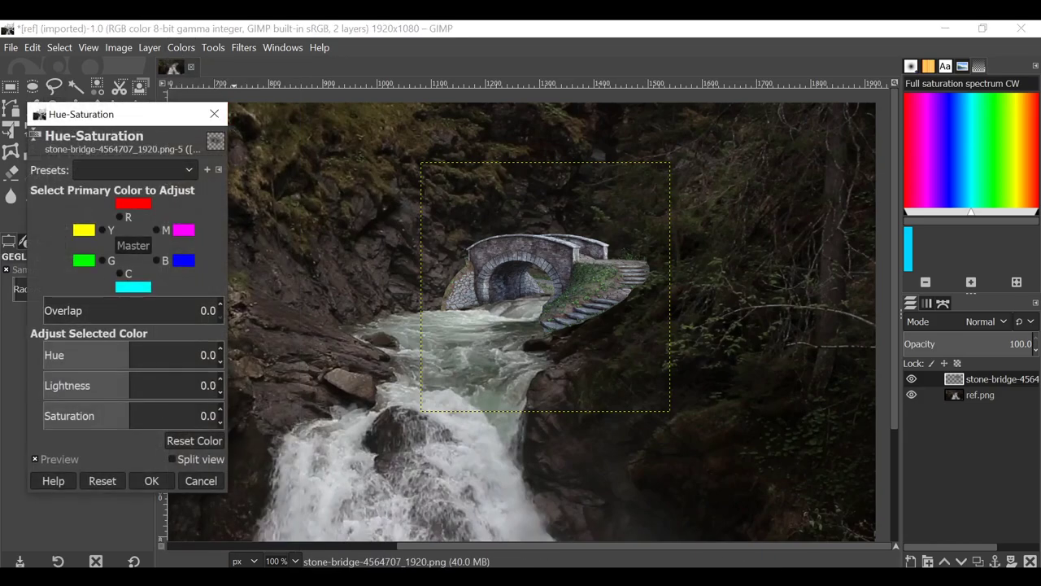
pyautogui.moveTo(128, 380); pyautogui.dragTo(61, 385)
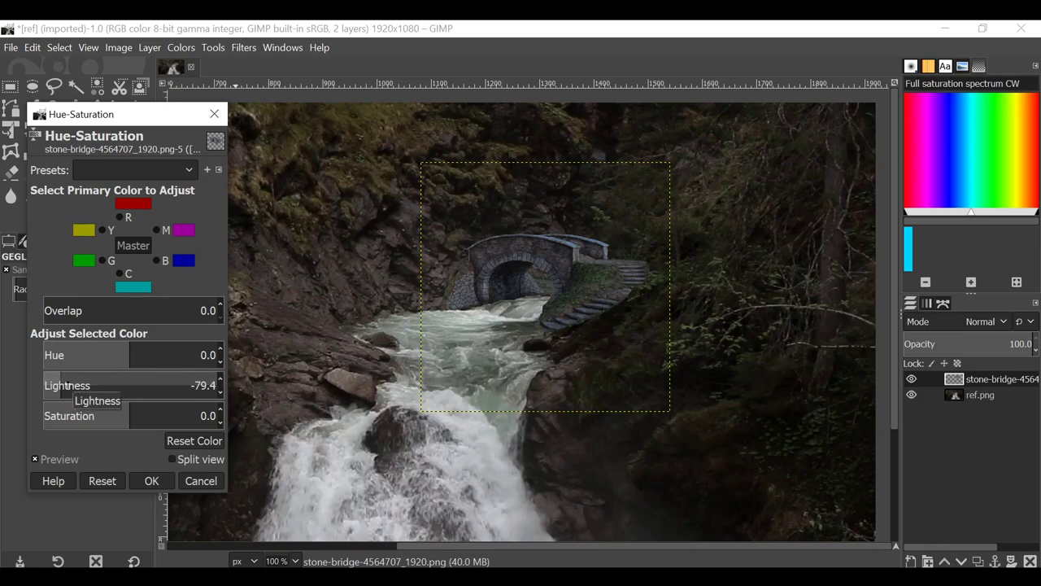
pyautogui.moveTo(130, 410); pyautogui.dragTo(86, 412)
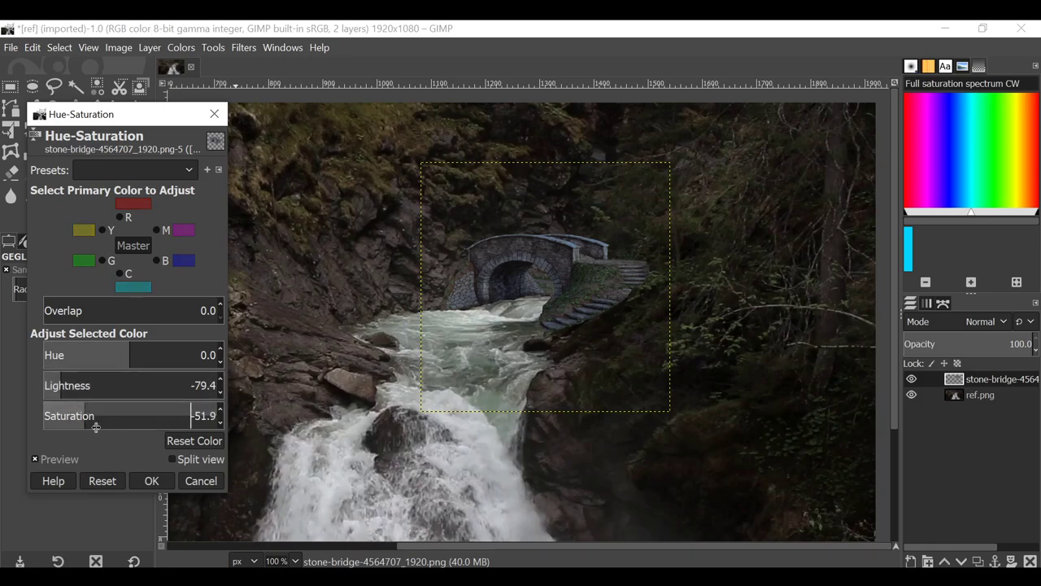
pyautogui.click(152, 480)
# - Erase the leftover ground along the left edge of the bridge's stone wall with the size 12 Eraser
pyautogui.click(11, 172)
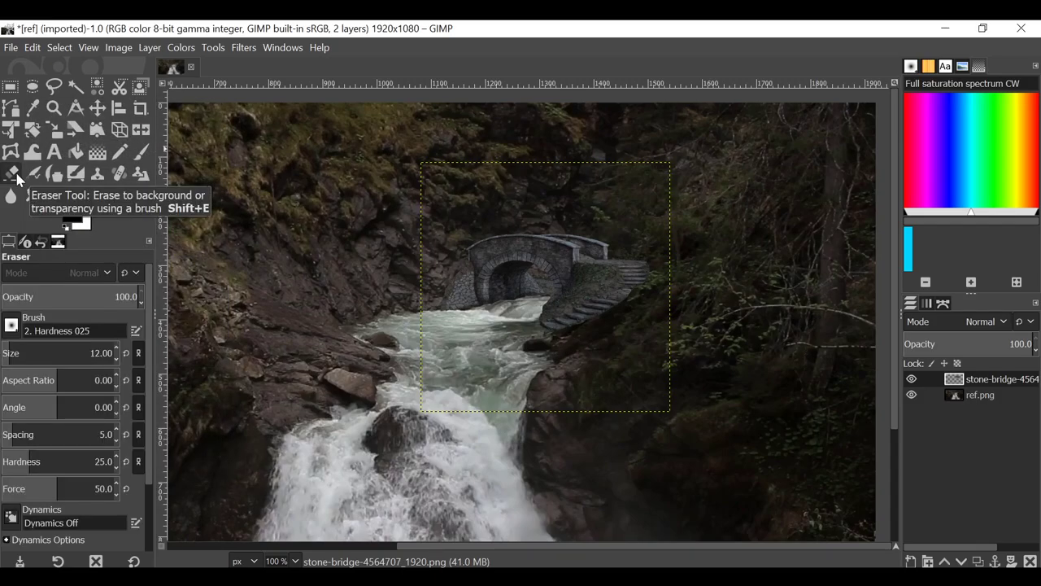
pyautogui.keyDown('ctrl'); pyautogui.scroll(3, 456, 249); pyautogui.keyUp('ctrl')
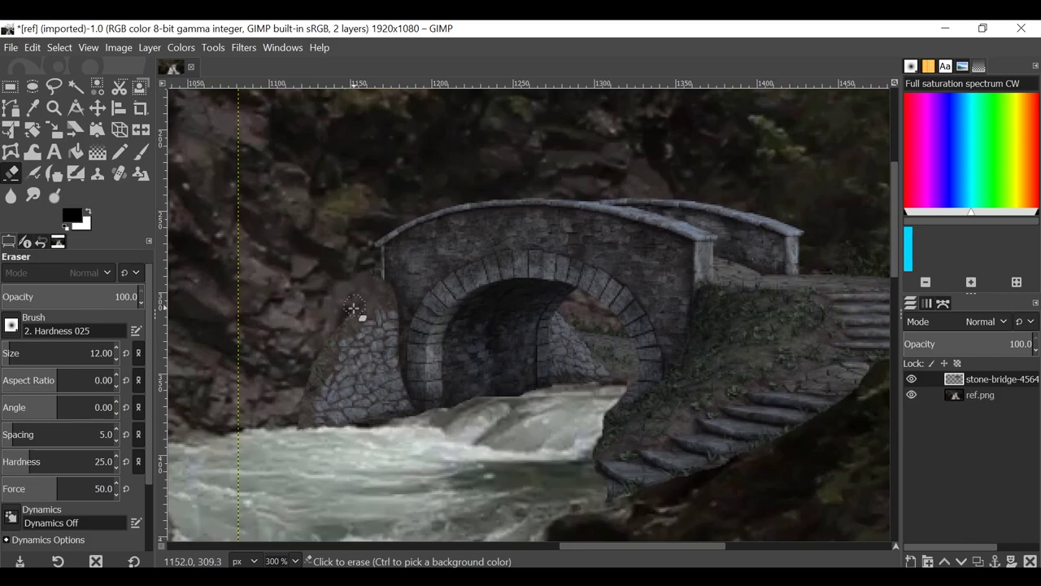
pyautogui.moveTo(330, 336)
pyautogui.mouseDown()
pyautogui.moveTo(310, 397)
pyautogui.moveTo(284, 416)
pyautogui.mouseUp()
pyautogui.keyDown('ctrl'); pyautogui.scroll(-4, 639, 325); pyautogui.keyUp('ctrl')
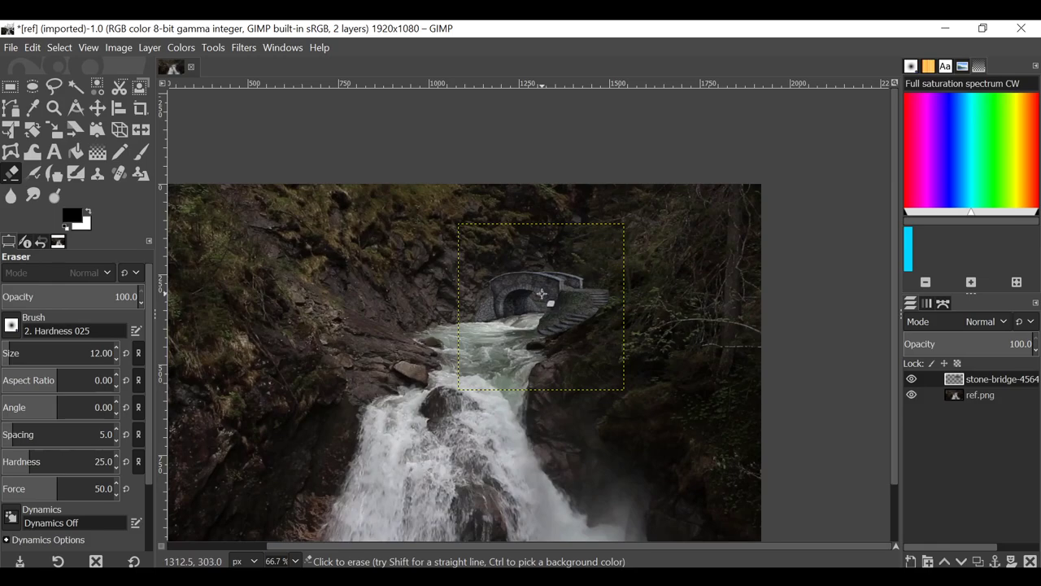
# - Duplicate the trimmed stone-bridge layer
pyautogui.keyDown('ctrl'); pyautogui.scroll(3, 604, 290); pyautogui.keyUp('ctrl')
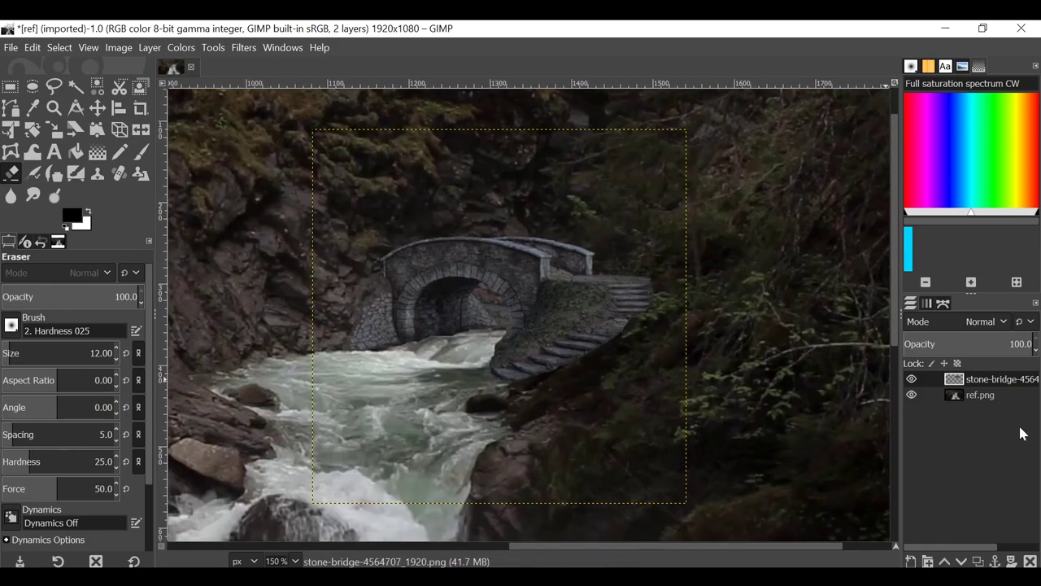
pyautogui.click(979, 562)
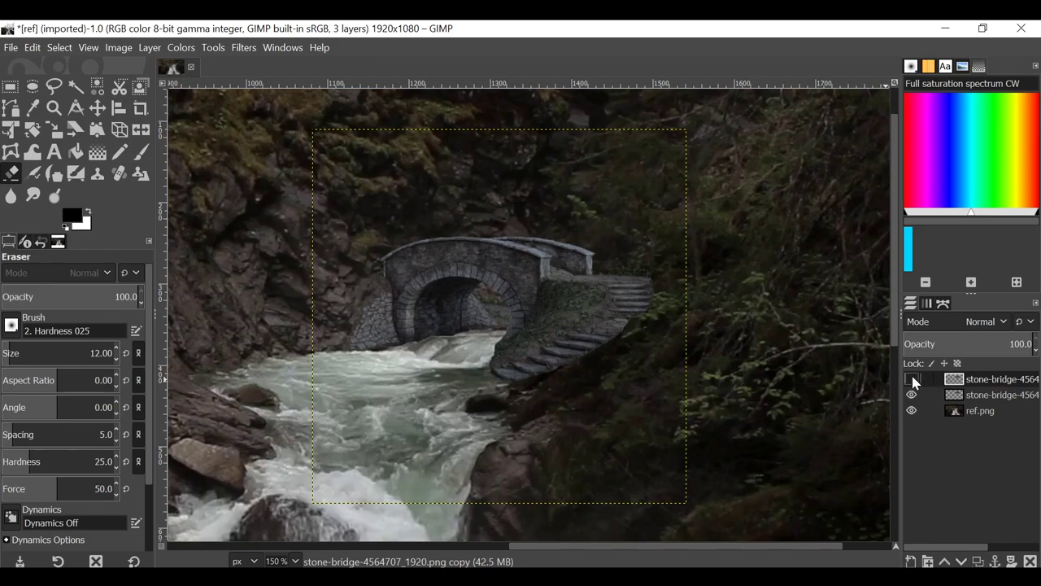
# - Brighten the lower stone-bridge layer by raising the midtones with Curves
pyautogui.click(978, 396)
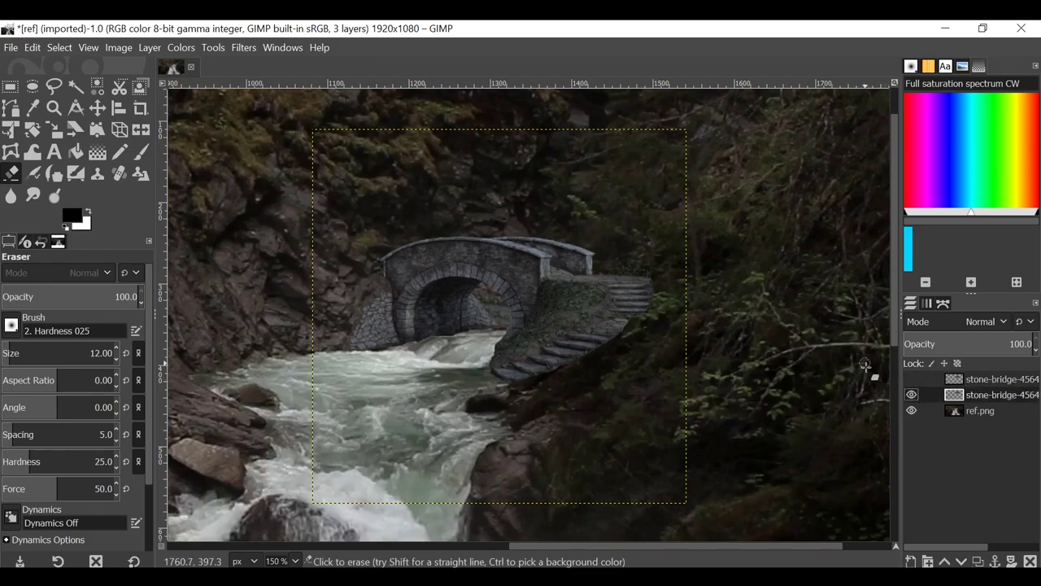
pyautogui.click(180, 47)
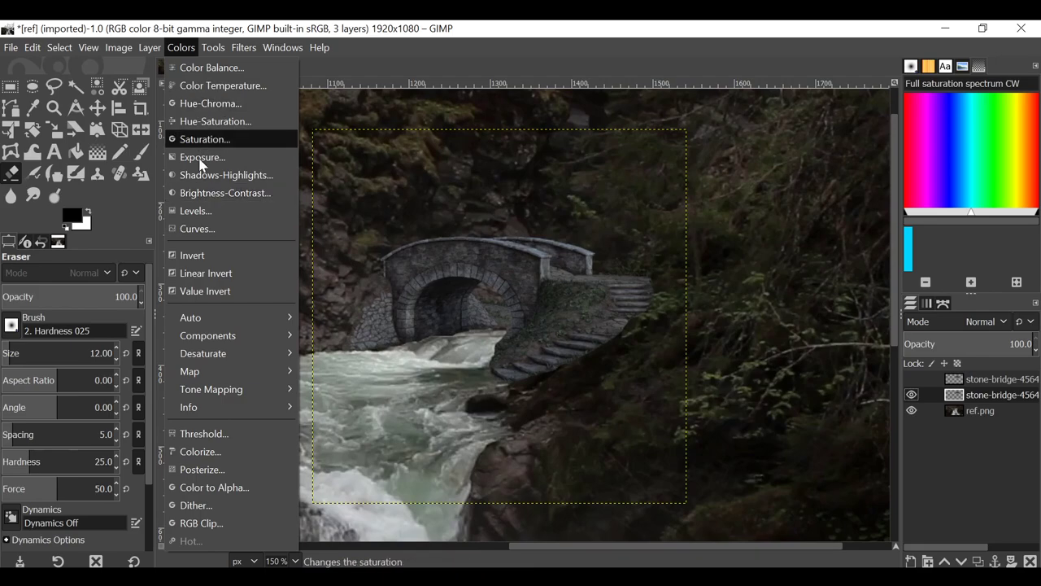
pyautogui.click(199, 229)
pyautogui.moveTo(136, 255); pyautogui.dragTo(123, 231)
pyautogui.click(178, 412)
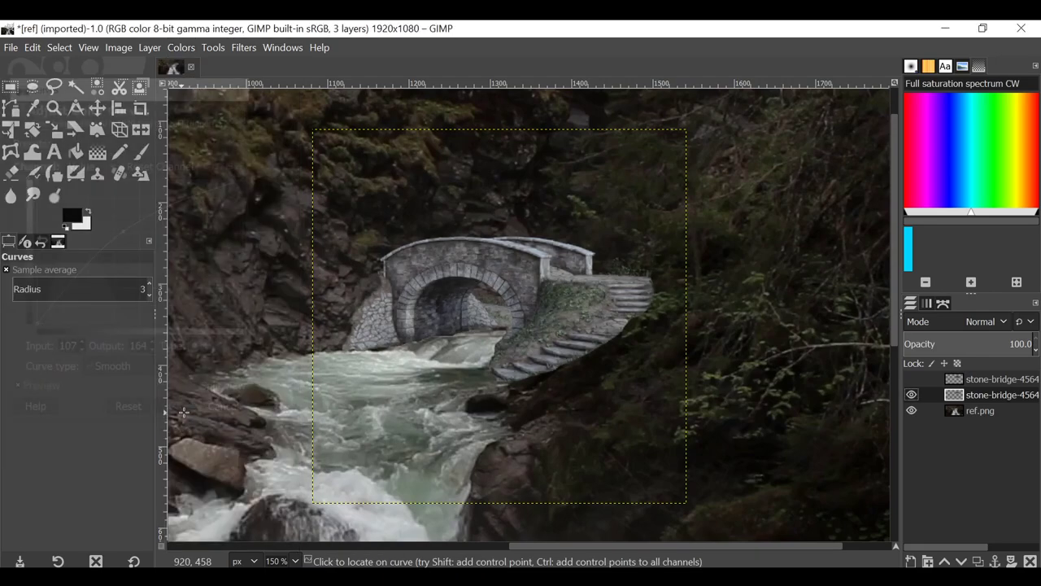
# - Show the darker top bridge copy and erase it along the bridge path and landing with the size 10 Eraser
pyautogui.click(984, 381)
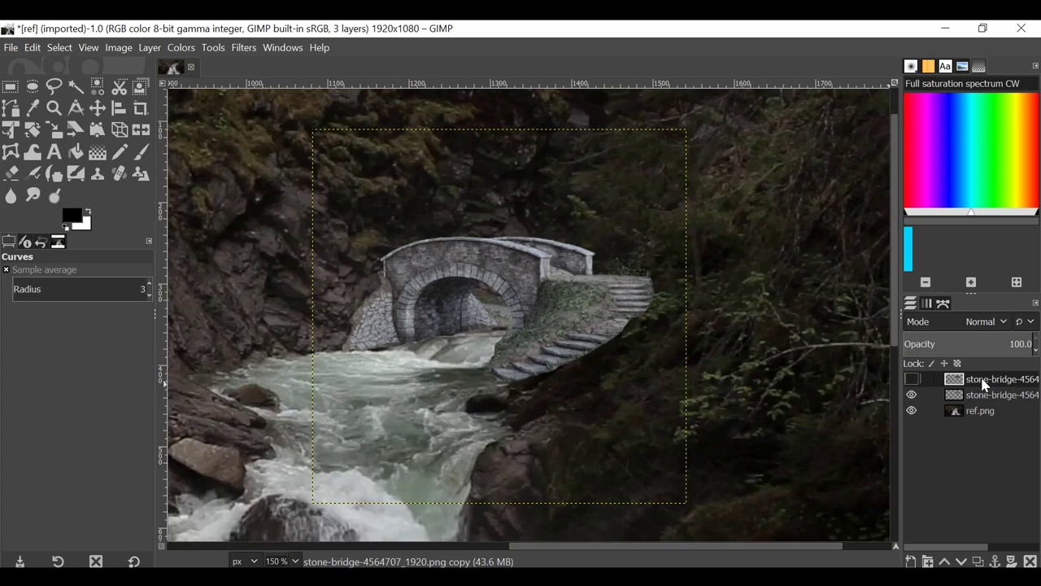
pyautogui.click(912, 379)
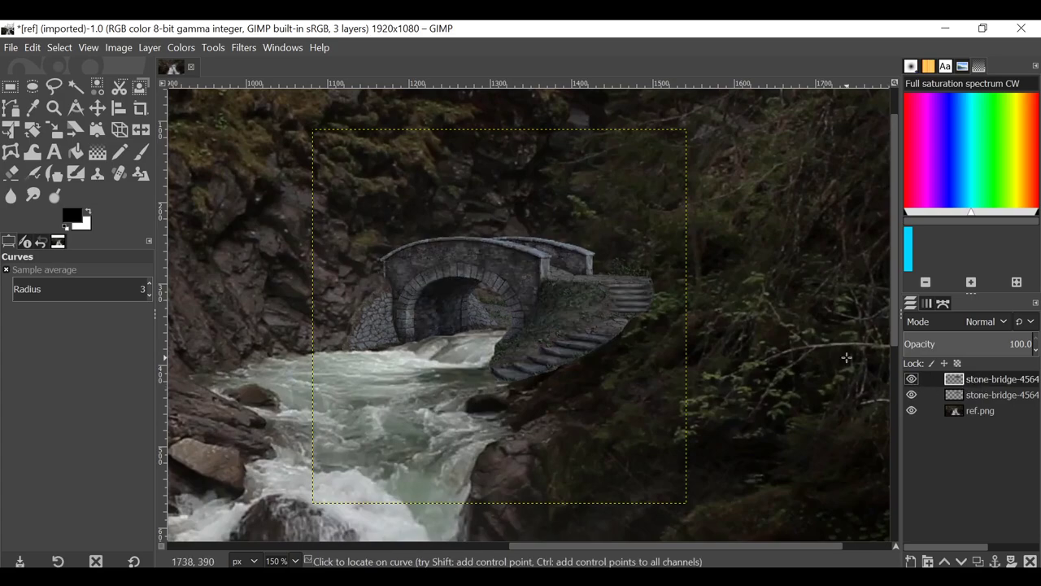
pyautogui.click(11, 173)
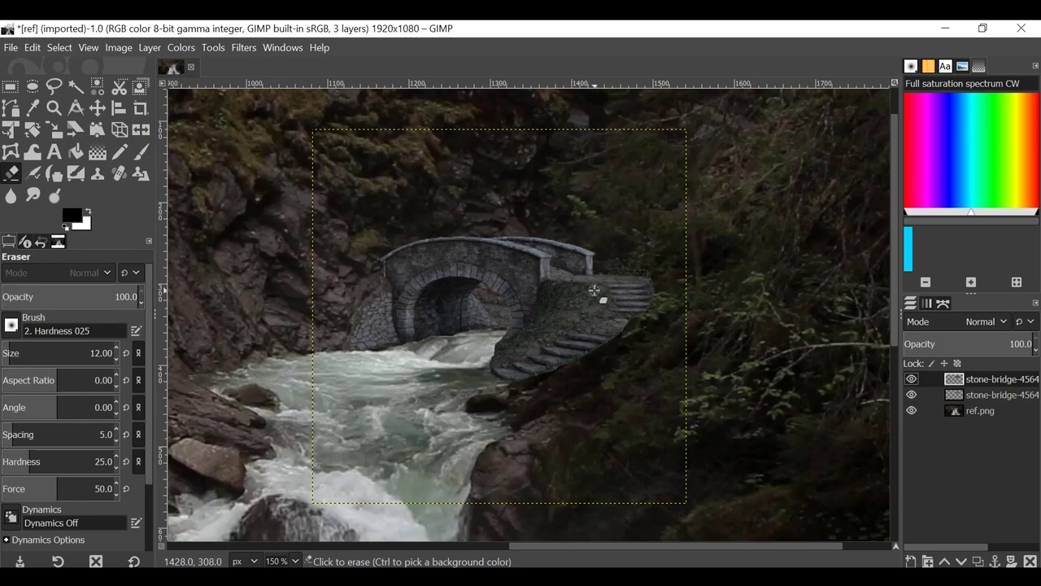
pyautogui.press('[')
pyautogui.press('[')
pyautogui.moveTo(644, 285); pyautogui.dragTo(627, 301, button='middle')
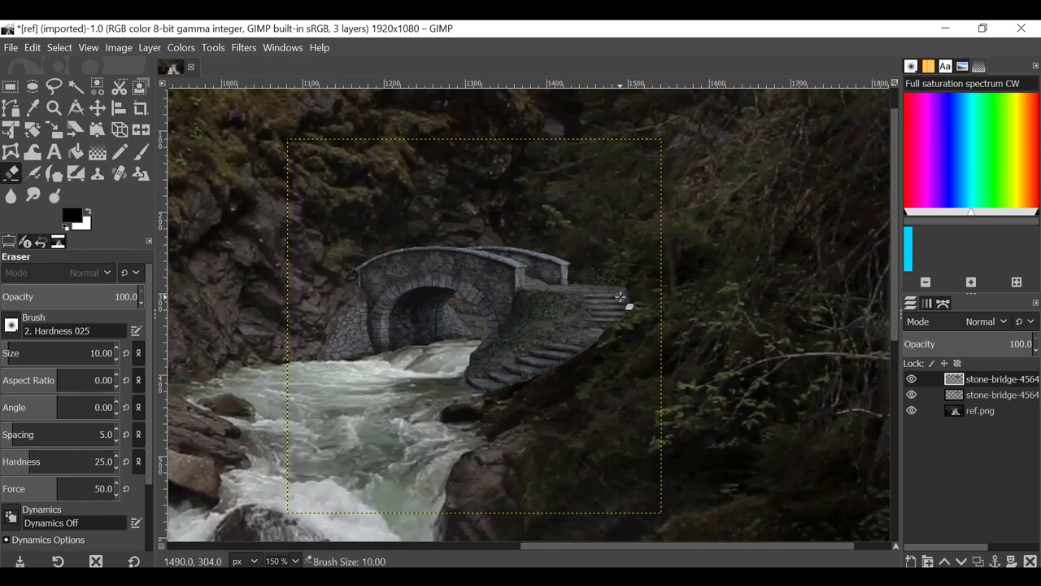
pyautogui.keyDown('ctrl'); pyautogui.scroll(3, 621, 297); pyautogui.keyUp('ctrl')
pyautogui.moveTo(400, 263)
pyautogui.mouseDown()
pyautogui.moveTo(542, 284)
pyautogui.moveTo(589, 271)
pyautogui.moveTo(613, 280)
pyautogui.moveTo(609, 269)
pyautogui.mouseUp()
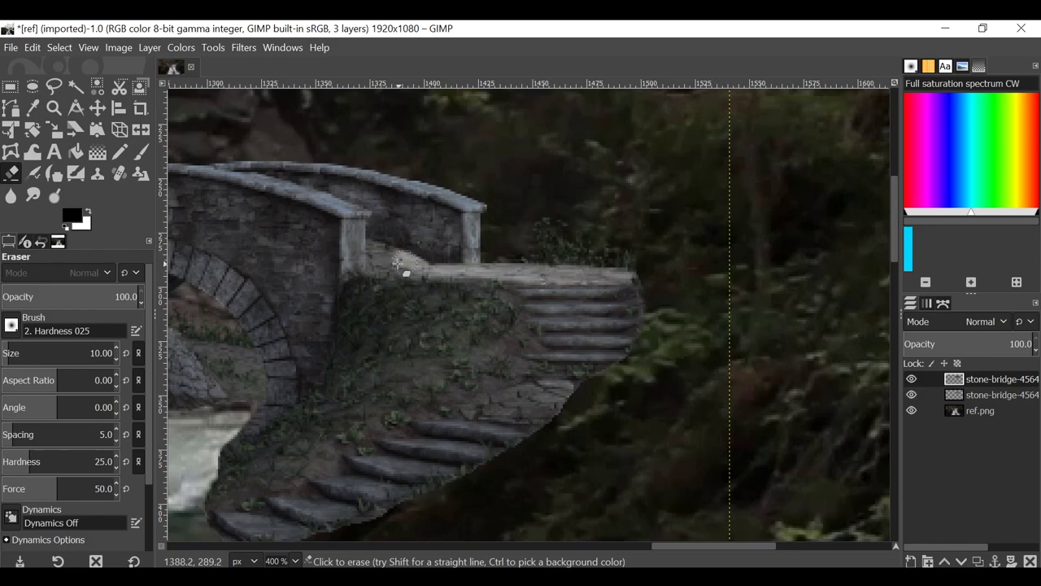
pyautogui.moveTo(382, 253)
pyautogui.mouseDown()
pyautogui.moveTo(376, 246)
pyautogui.moveTo(435, 278)
pyautogui.mouseUp()
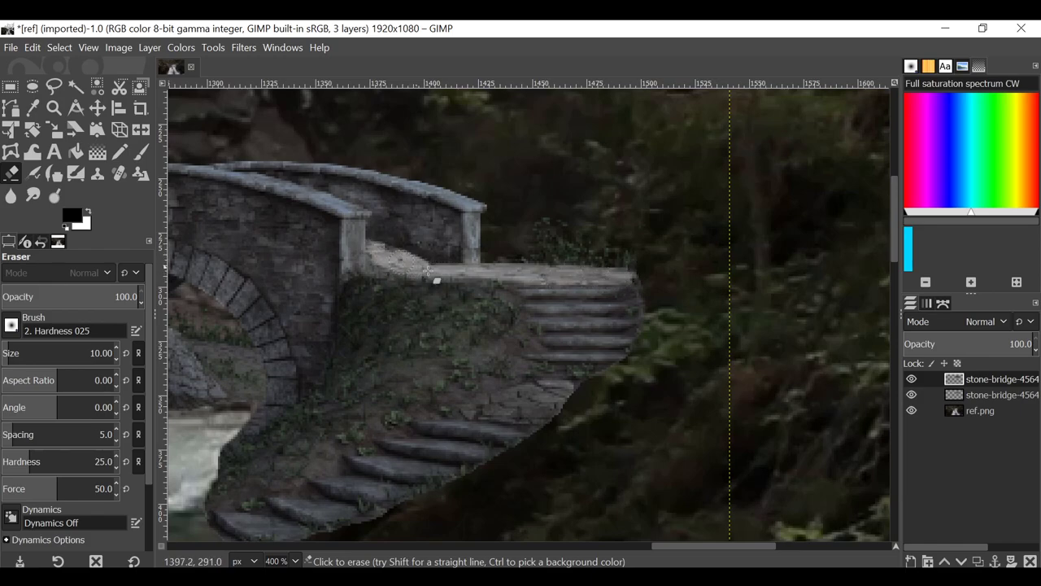
# - Erase the dark copy along the upper stair treads to reveal the brighter layer beneath
pyautogui.moveTo(534, 291); pyautogui.dragTo(627, 298)
pyautogui.moveTo(539, 309); pyautogui.dragTo(642, 309)
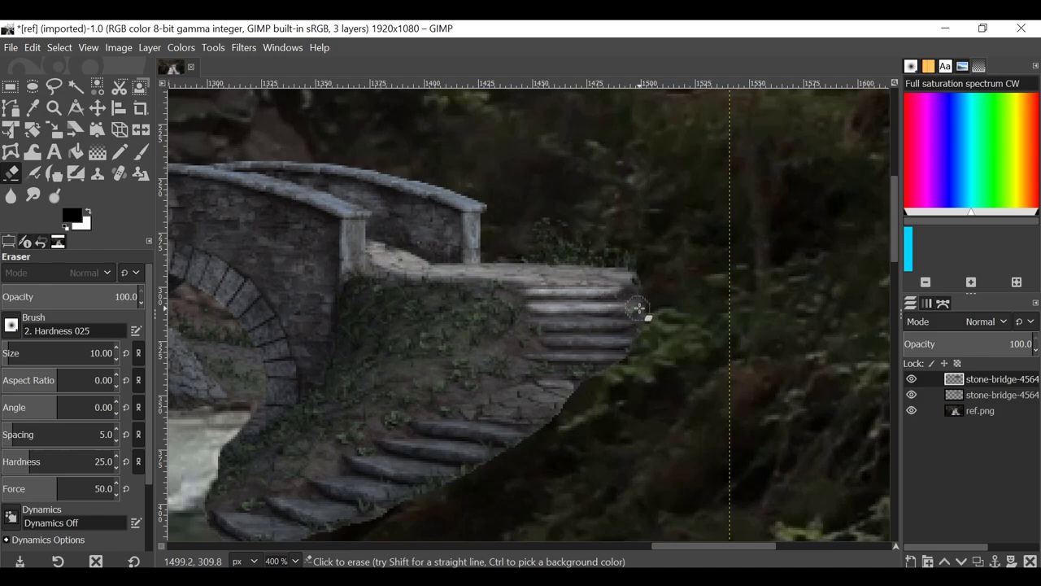
pyautogui.moveTo(547, 320); pyautogui.dragTo(631, 326)
pyautogui.moveTo(537, 342); pyautogui.dragTo(620, 346)
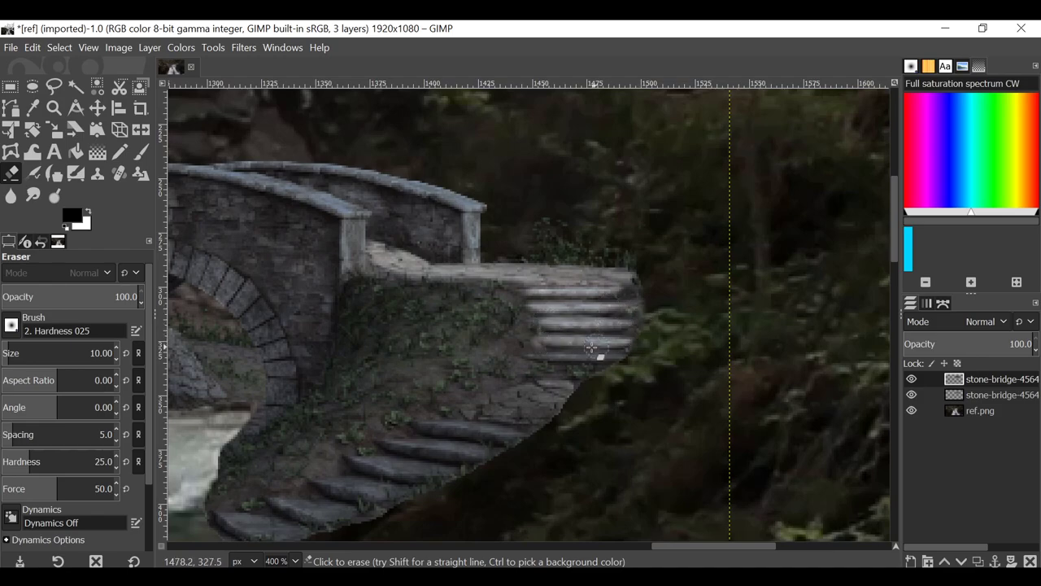
pyautogui.keyDown('ctrl'); pyautogui.scroll(-5, 644, 241); pyautogui.keyUp('ctrl')
# - Merge the top bridge copy down into the brightened stone-bridge layer and toggle the merged layer's visibility to check it
pyautogui.rightClick(1004, 394)
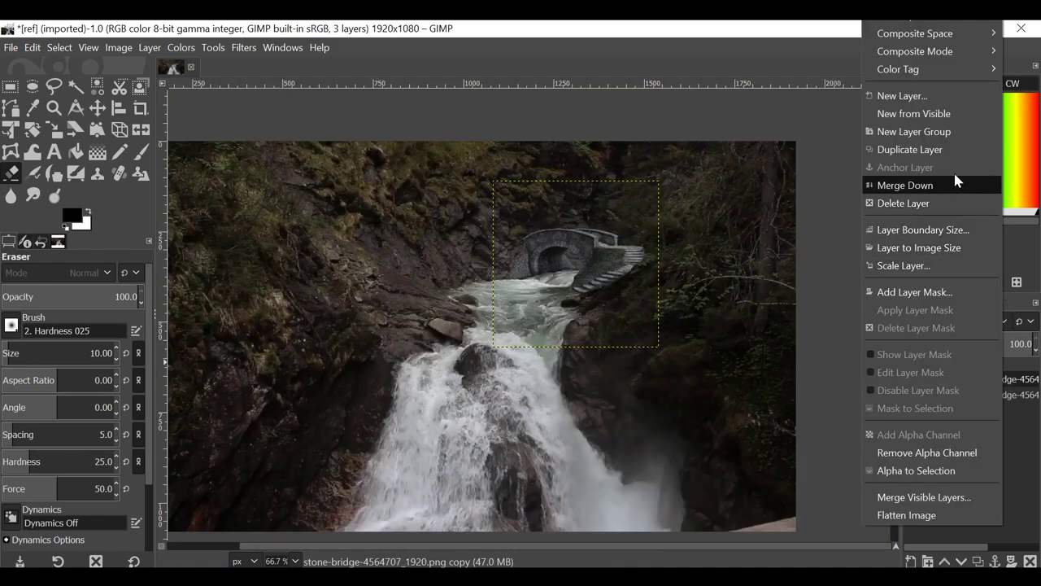
pyautogui.click(928, 186)
pyautogui.click(910, 378)
pyautogui.click(911, 378)
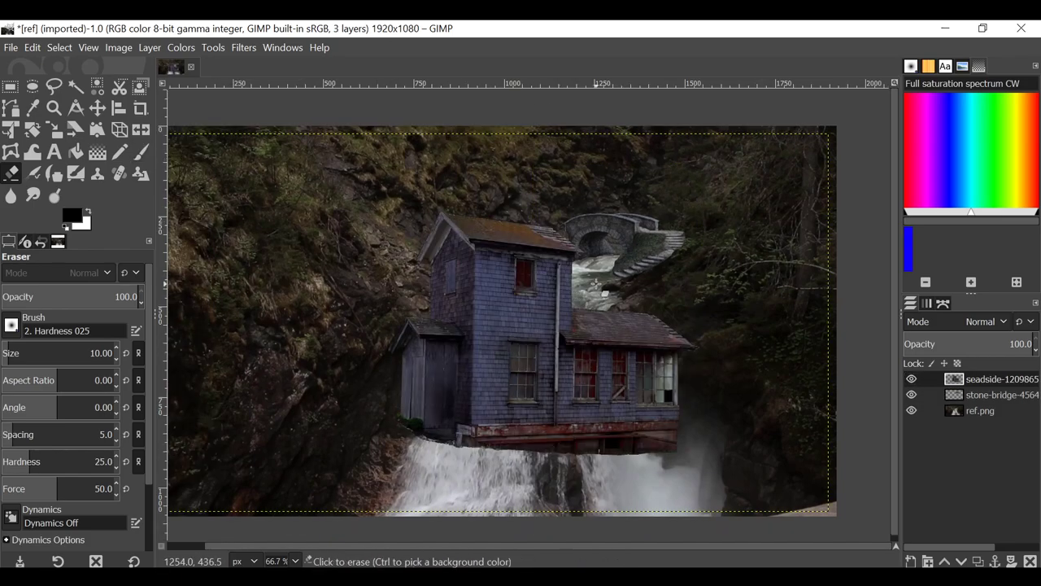
# - Move the seadside house layer up and to the left above the waterfall
pyautogui.click(97, 107)
pyautogui.moveTo(510, 336)
pyautogui.mouseDown()
pyautogui.moveTo(517, 292)
pyautogui.moveTo(447, 283)
pyautogui.moveTo(492, 282)
pyautogui.moveTo(466, 280)
pyautogui.mouseUp()
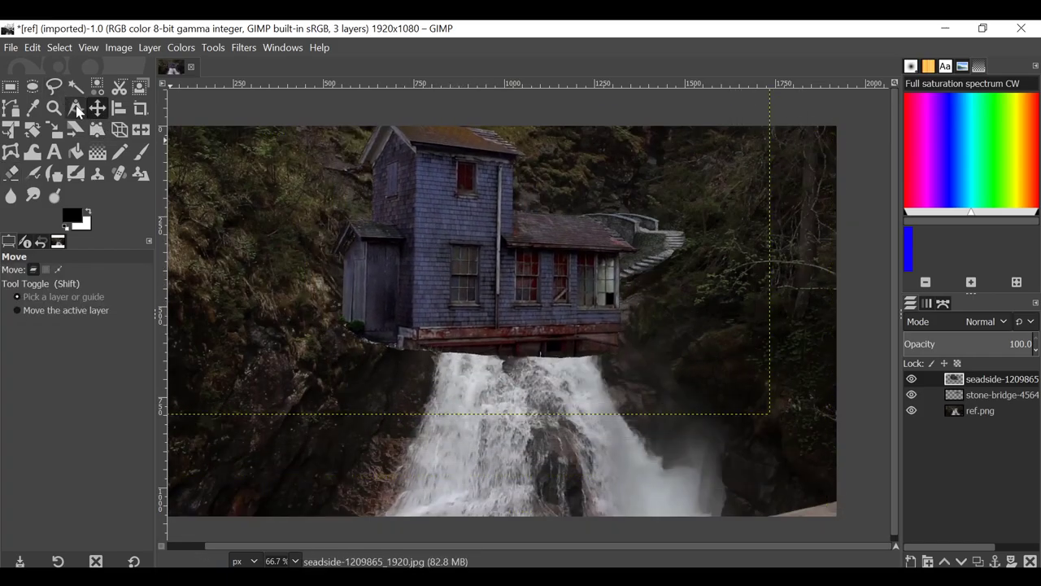
pyautogui.click(33, 130)
pyautogui.click(54, 130)
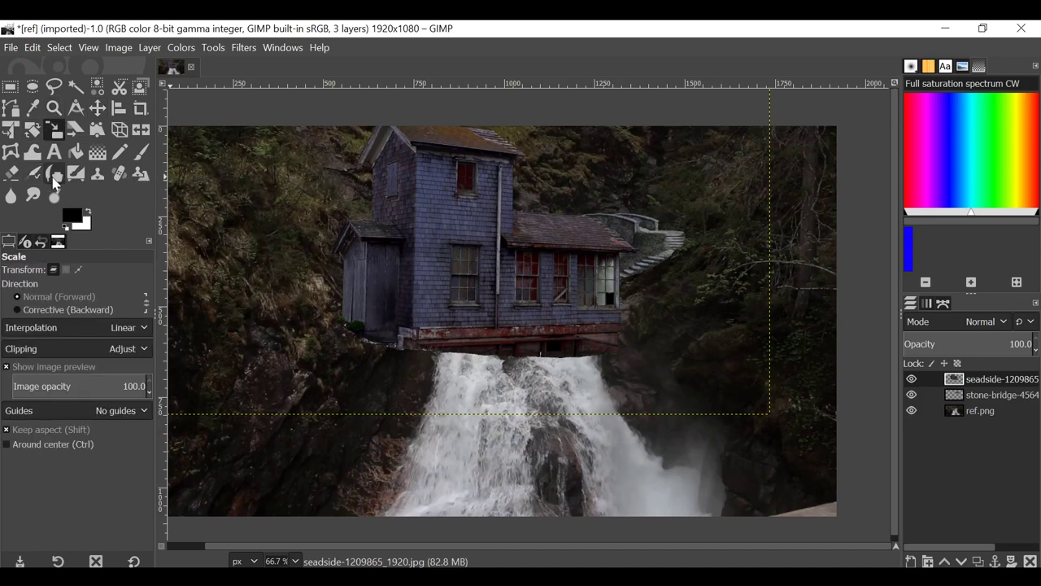
pyautogui.click(53, 85)
pyautogui.click(391, 128)
pyautogui.click(355, 168)
pyautogui.click(369, 191)
pyautogui.click(351, 231)
pyautogui.click(308, 269)
pyautogui.click(338, 320)
pyautogui.click(520, 355)
pyautogui.click(710, 289)
pyautogui.click(679, 210)
pyautogui.click(544, 175)
pyautogui.click(511, 132)
pyautogui.press('Return')
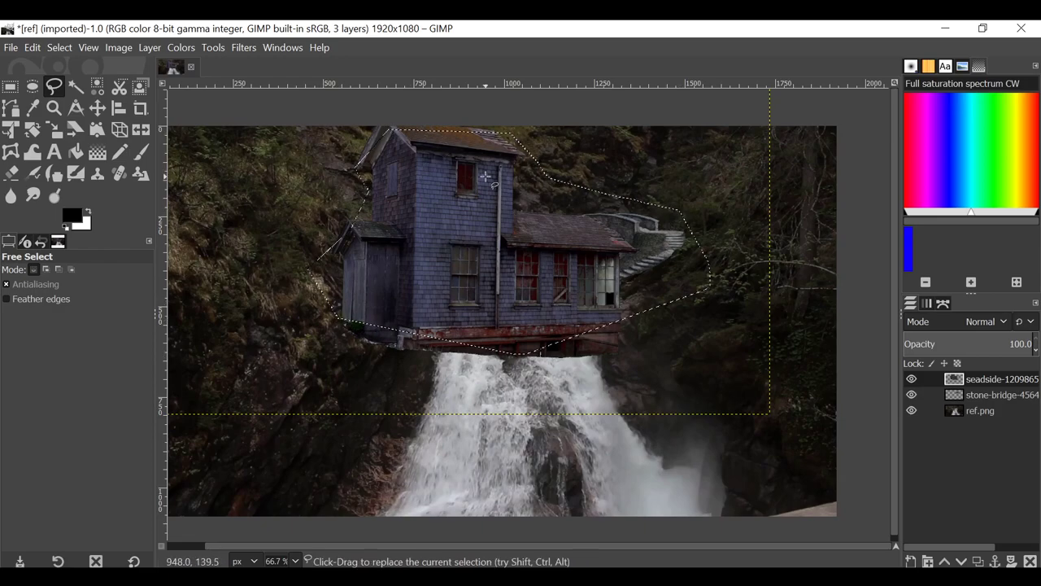
pyautogui.hotkey('ctrl', 'shift', 'a')
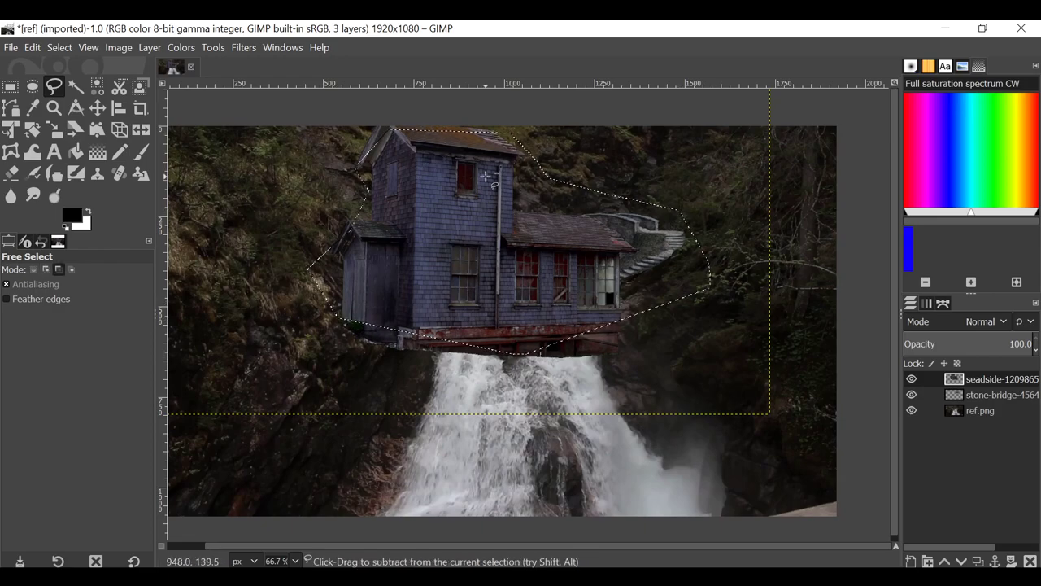
# - Scale down the house layer with the Scale tool and place it on the rocky ledge beside the river
pyautogui.click(97, 108)
pyautogui.moveTo(431, 226); pyautogui.dragTo(423, 245)
pyautogui.click(59, 130)
pyautogui.moveTo(302, 180); pyautogui.dragTo(572, 332)
pyautogui.click(854, 186)
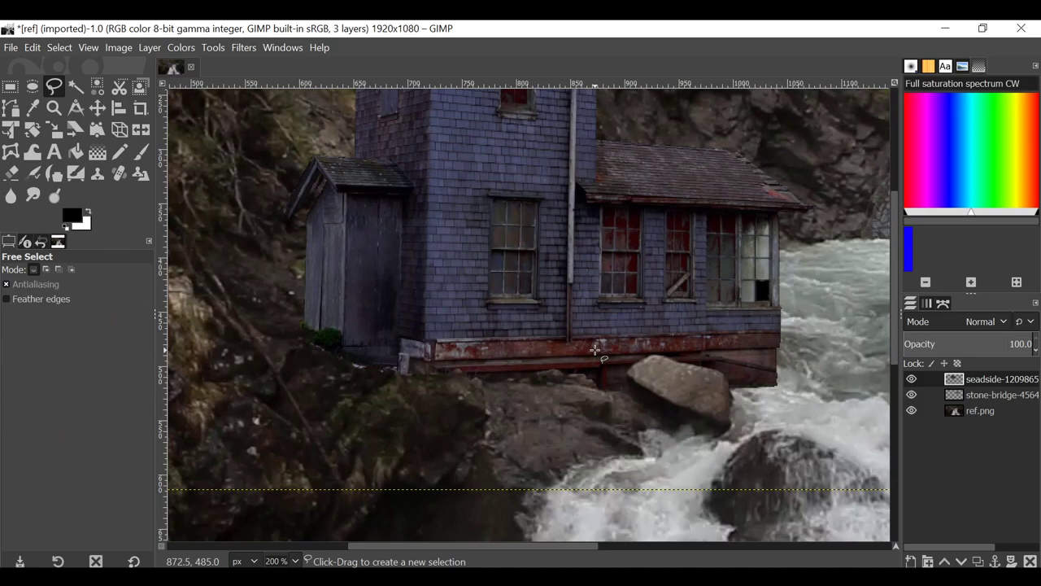
# - Darken and desaturate the house layer with Hue-Saturation, using lightness -50.6 and saturation -22.5
pyautogui.keyDown('ctrl'); pyautogui.scroll(-3, 596, 350); pyautogui.keyUp('ctrl')
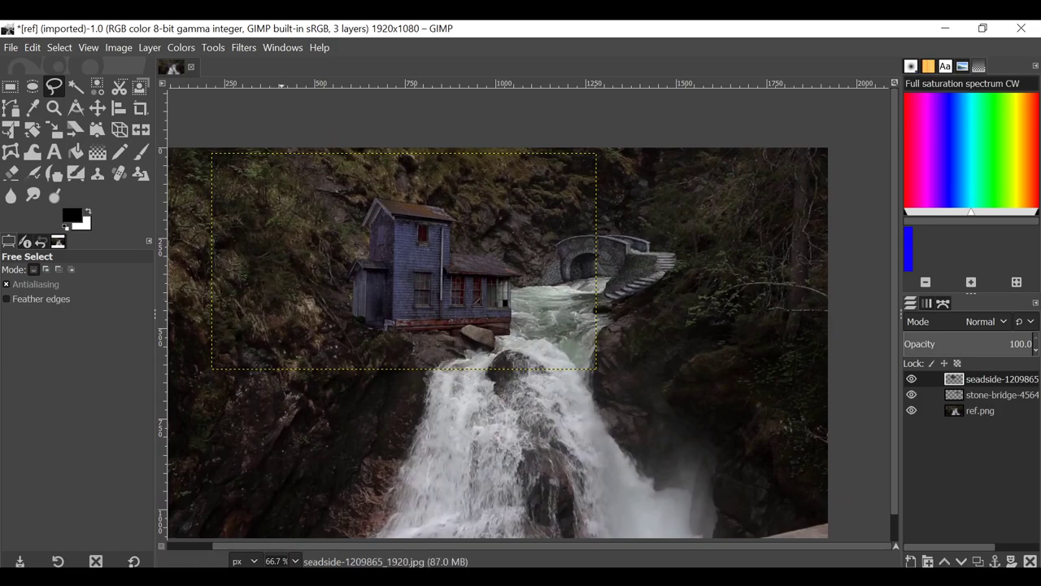
pyautogui.click(181, 47)
pyautogui.click(236, 122)
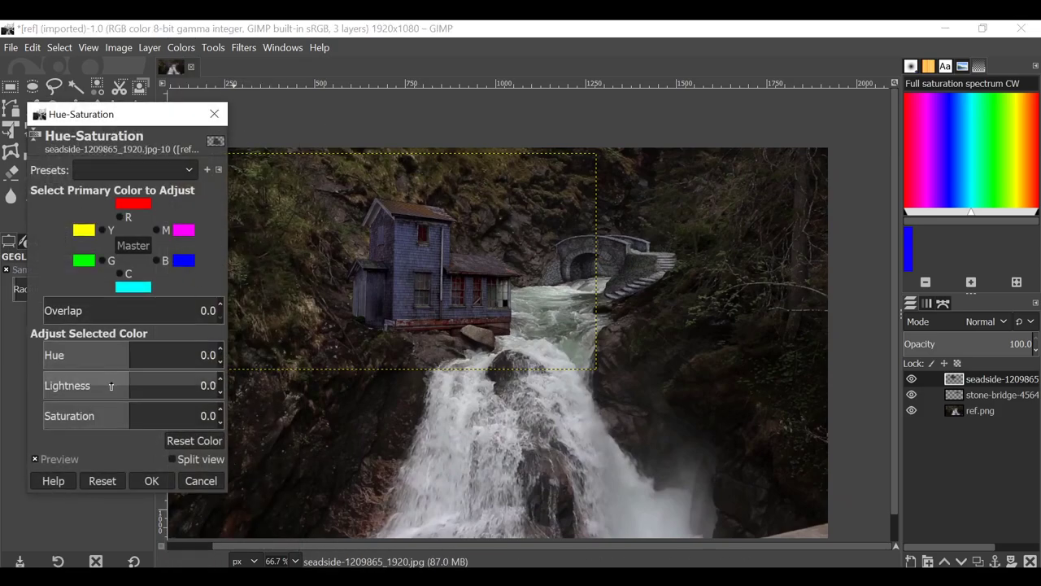
pyautogui.moveTo(126, 379); pyautogui.dragTo(84, 380)
pyautogui.moveTo(128, 409); pyautogui.dragTo(107, 408)
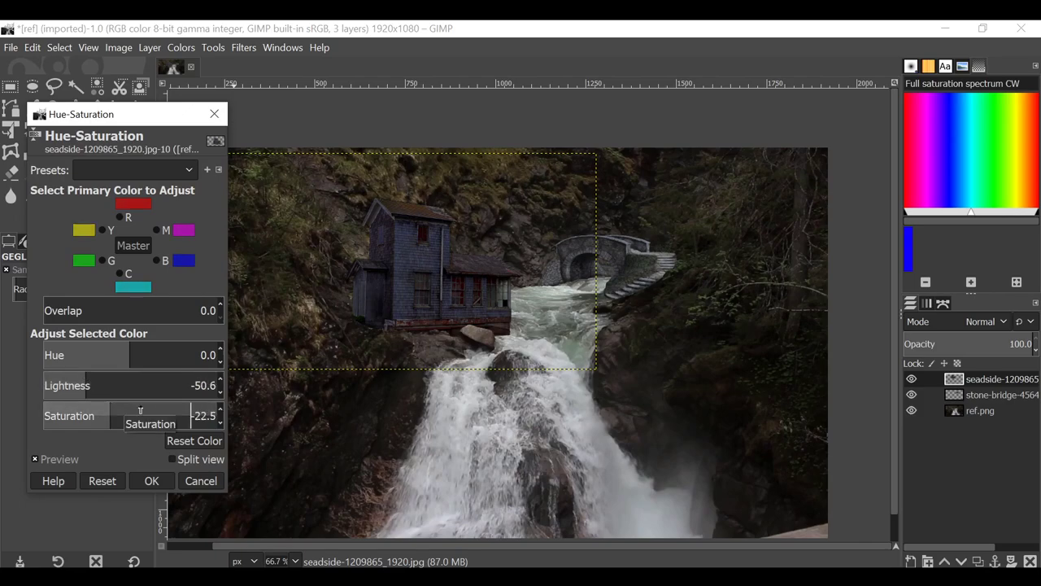
pyautogui.click(151, 481)
# - Darken the house layer further with Brightness-Contrast
pyautogui.click(187, 48)
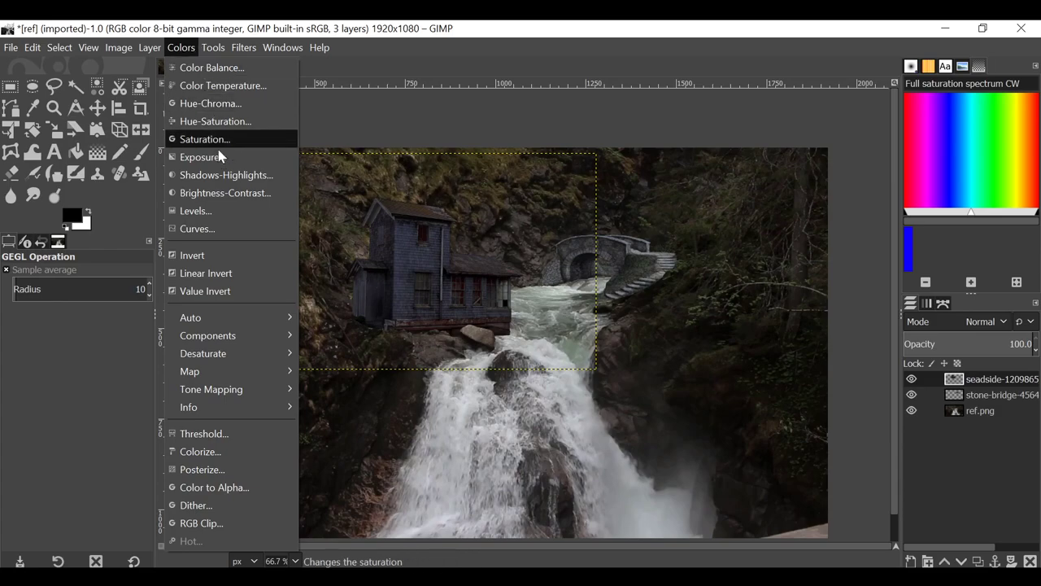
pyautogui.click(209, 193)
pyautogui.moveTo(286, 105); pyautogui.dragTo(208, 95)
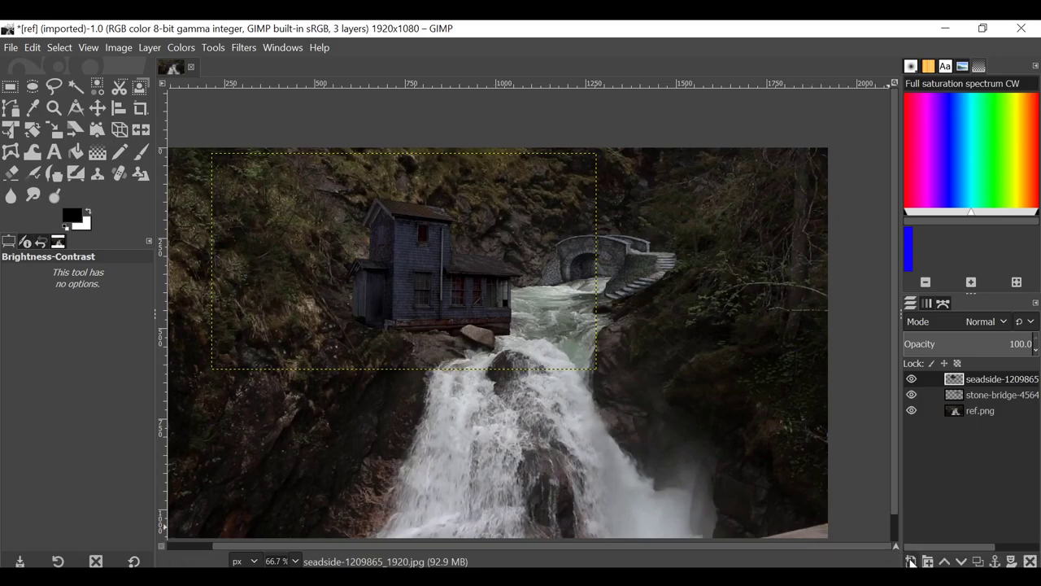
# - Create a transparent 1920 x 1080 layer and place it directly above ref.png, below the bridge layer
pyautogui.click(910, 560)
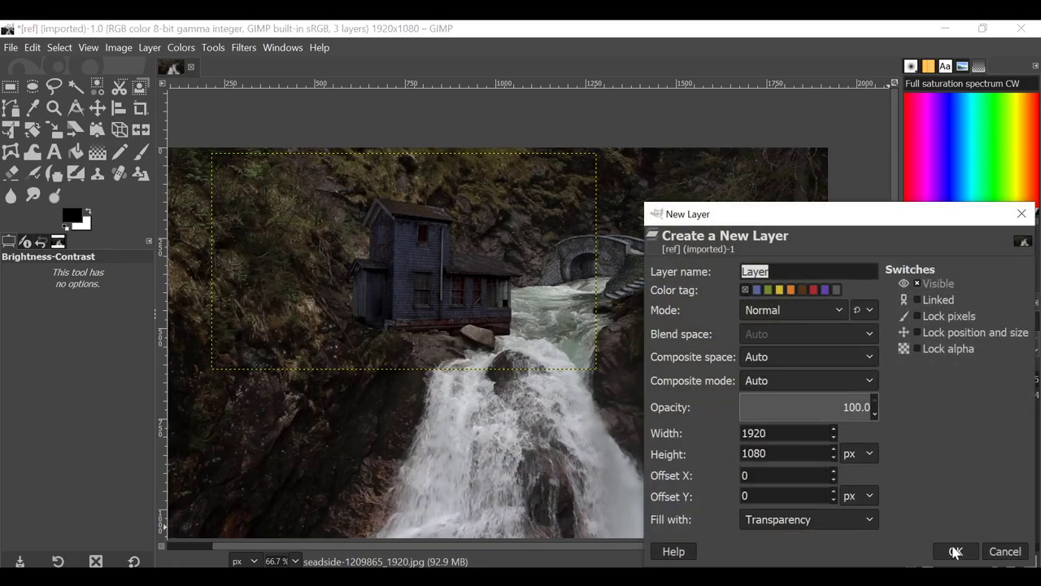
pyautogui.click(955, 552)
pyautogui.moveTo(976, 379); pyautogui.dragTo(964, 423)
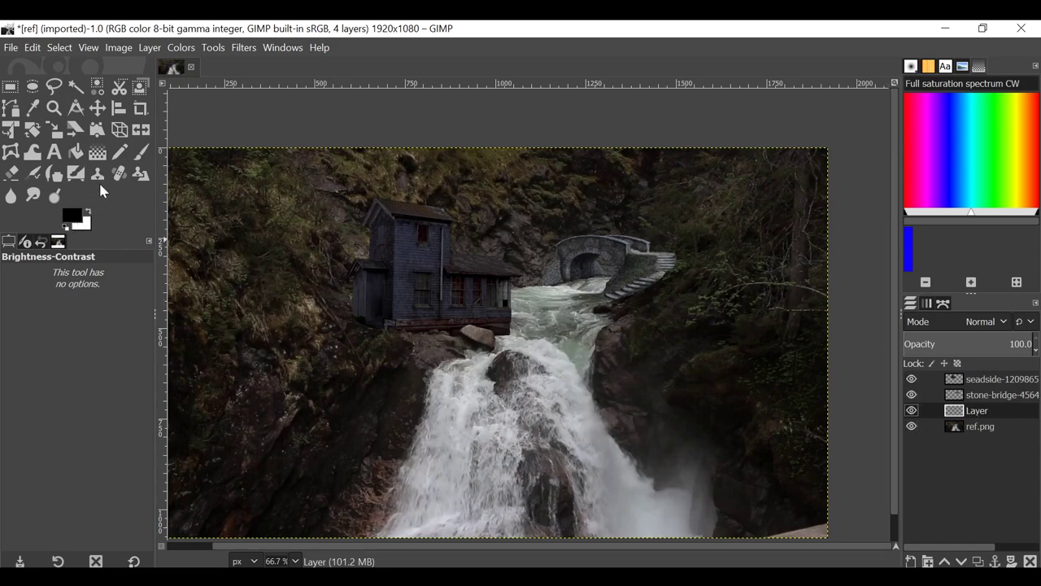
# - Paint a black shadow behind and beneath the house on the new layer with the size 71 Paintbrush
pyautogui.click(141, 151)
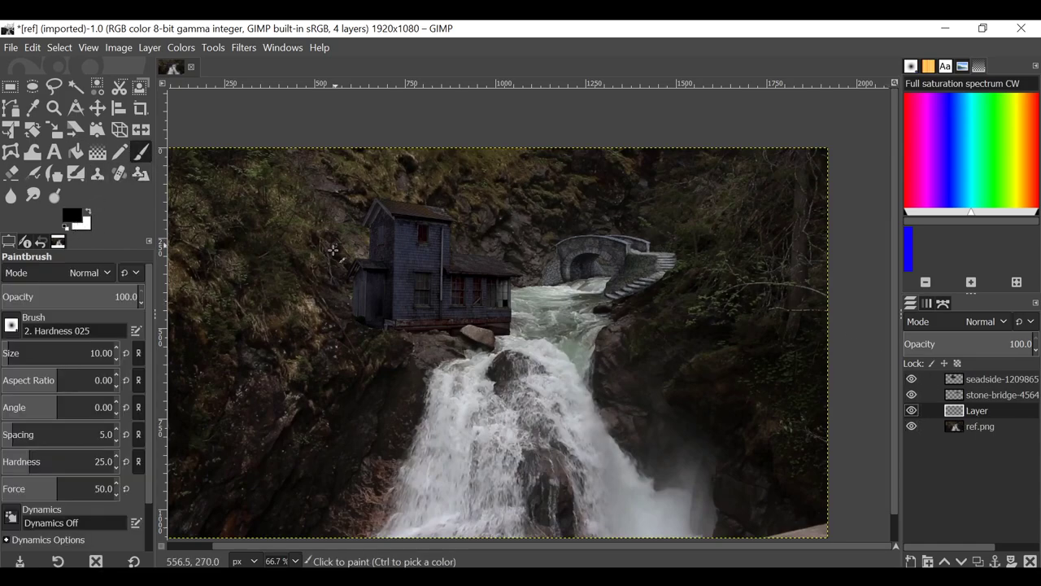
pyautogui.moveTo(13, 353); pyautogui.dragTo(24, 353)
pyautogui.moveTo(379, 223)
pyautogui.mouseDown()
pyautogui.moveTo(365, 262)
pyautogui.moveTo(371, 210)
pyautogui.moveTo(403, 209)
pyautogui.moveTo(364, 214)
pyautogui.moveTo(341, 299)
pyautogui.moveTo(347, 313)
pyautogui.moveTo(382, 335)
pyautogui.moveTo(467, 333)
pyautogui.mouseUp()
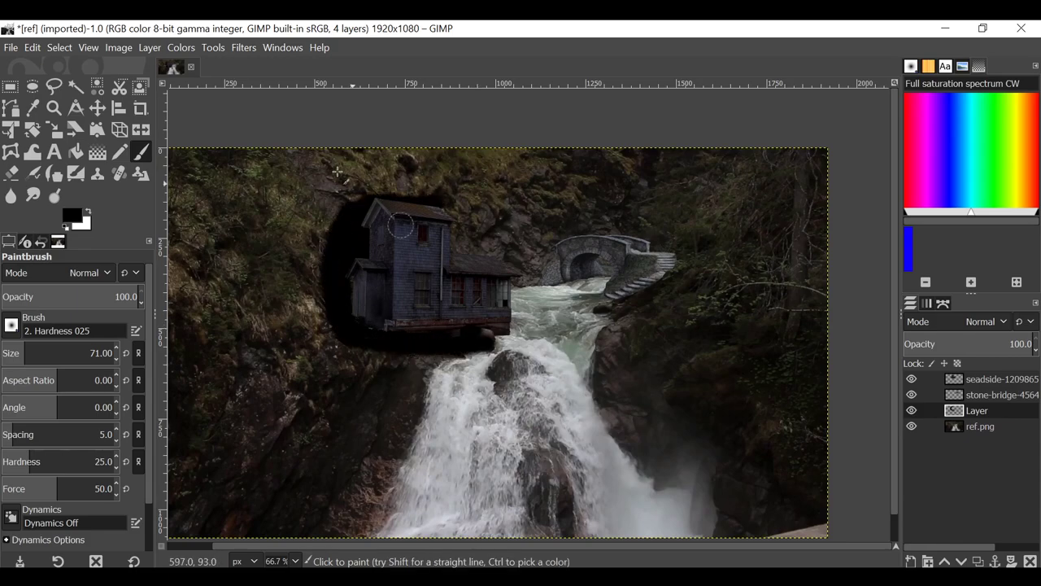
# - Soften the painted shadow with a Gaussian Blur of 39.89 and set its layer opacity to 90
pyautogui.click(245, 49)
pyautogui.moveTo(274, 149)
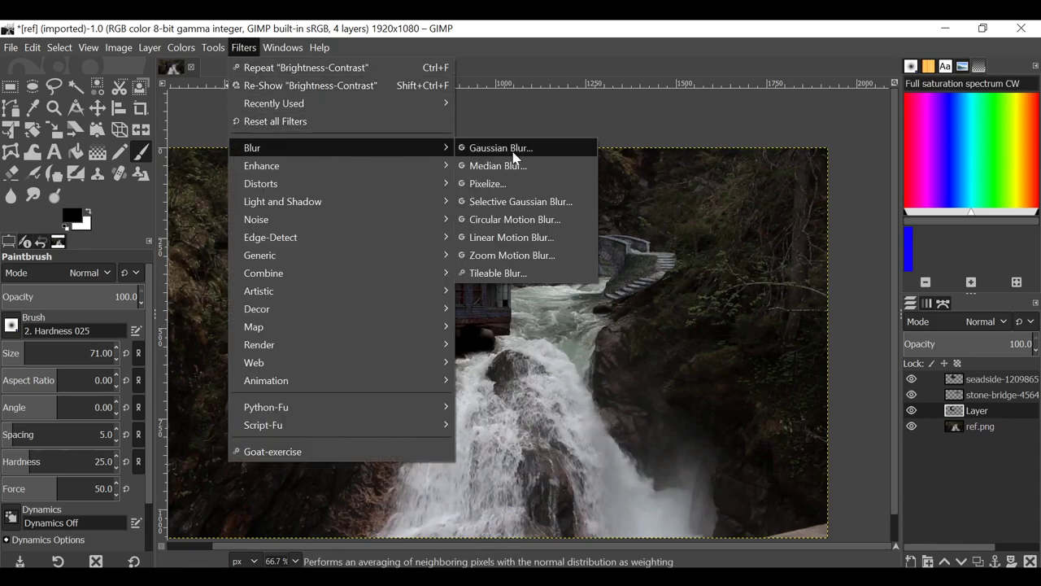
pyautogui.click(528, 153)
pyautogui.moveTo(41, 196); pyautogui.dragTo(100, 198)
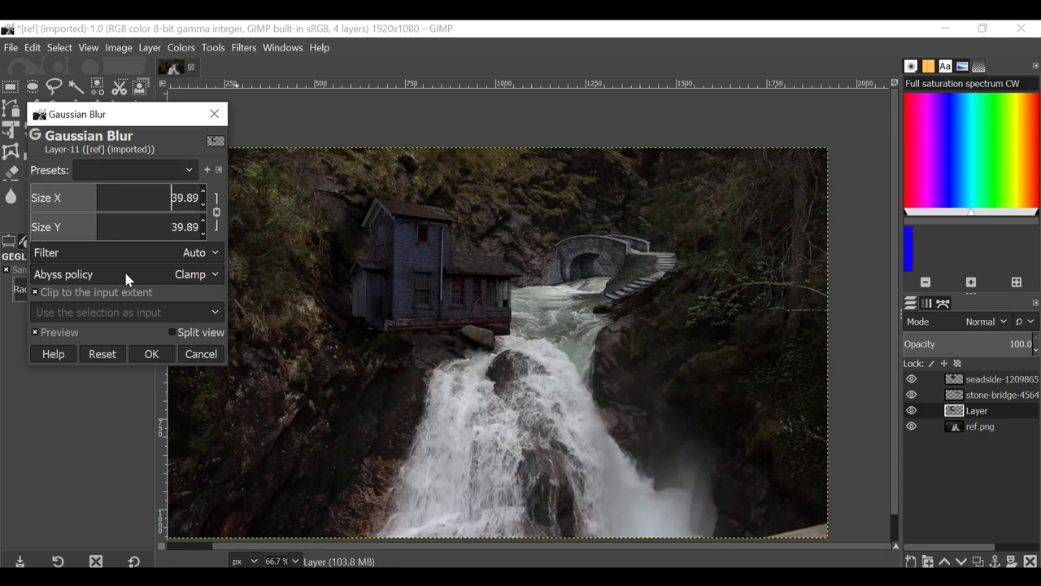
pyautogui.click(156, 352)
pyautogui.moveTo(1013, 343)
pyautogui.mouseDown()
pyautogui.moveTo(983, 343)
pyautogui.moveTo(1020, 344)
pyautogui.mouseUp()
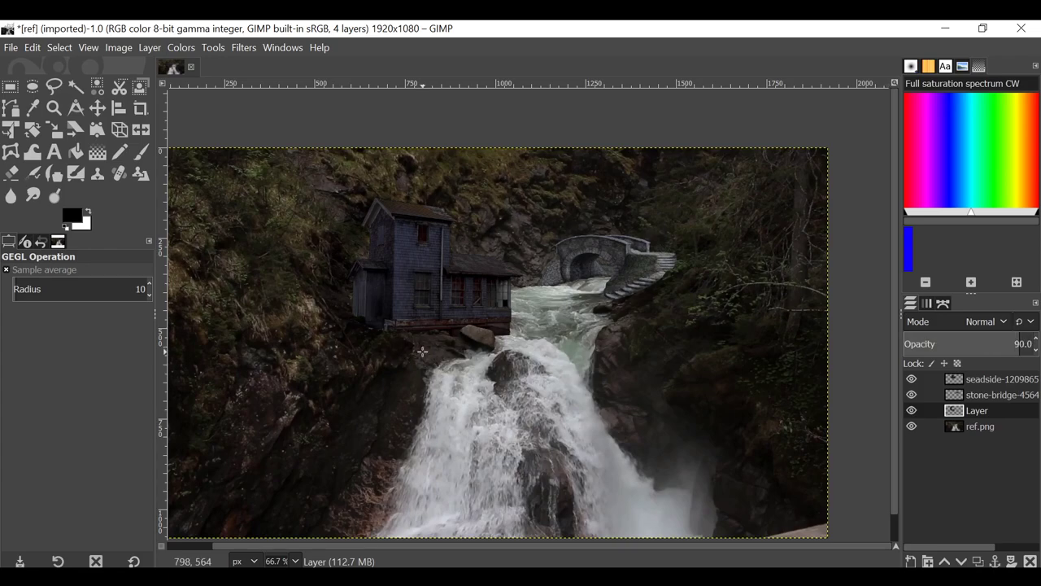
# - Select the house layer and start creating a new layer above it
pyautogui.click(1000, 379)
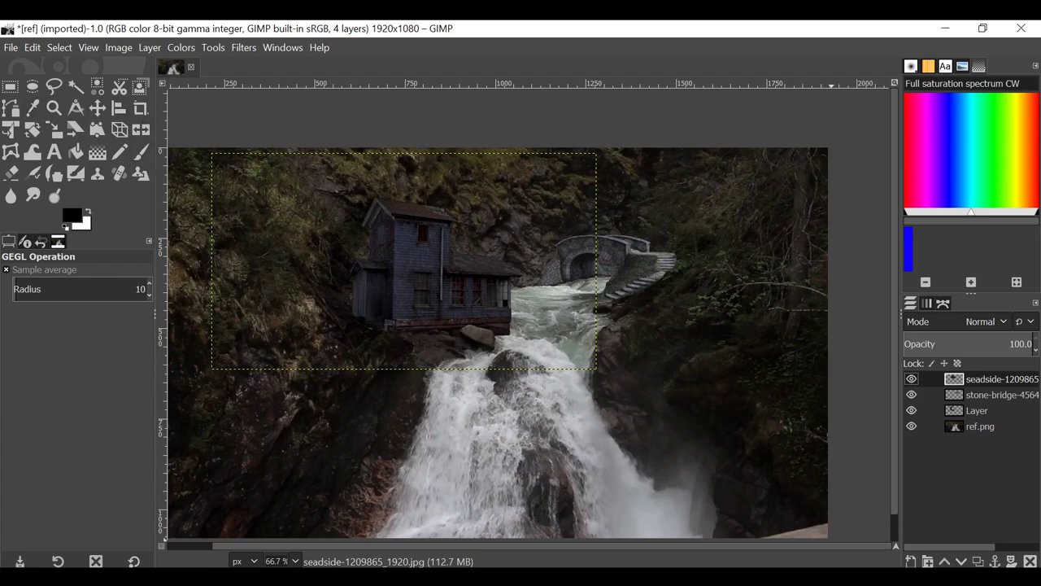
pyautogui.click(911, 561)
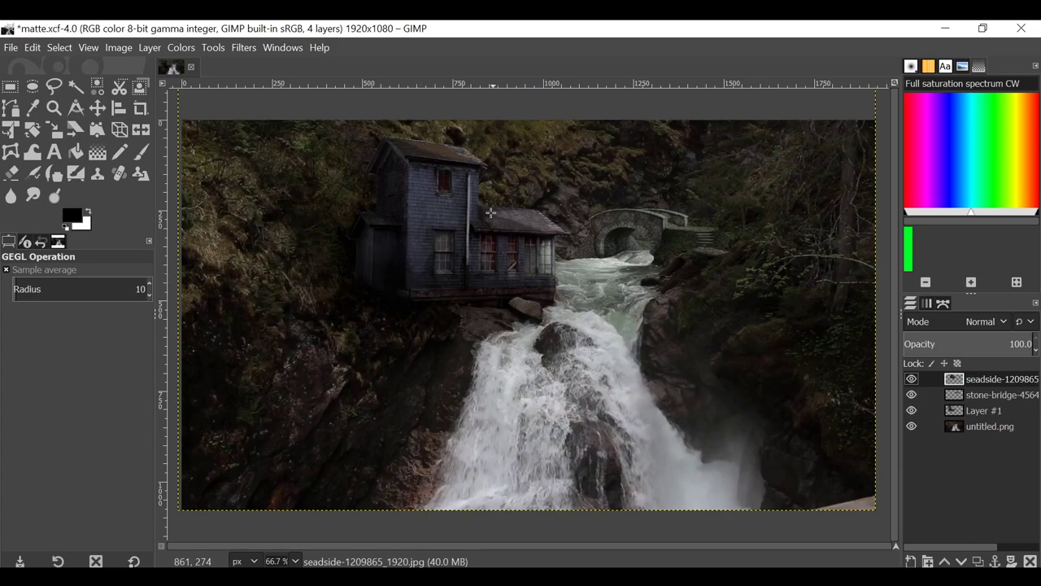
# - Hide and delete the untitled.png background layer in matte.xcf, leaving only the house, bridge and shadow layers
pyautogui.click(986, 426)
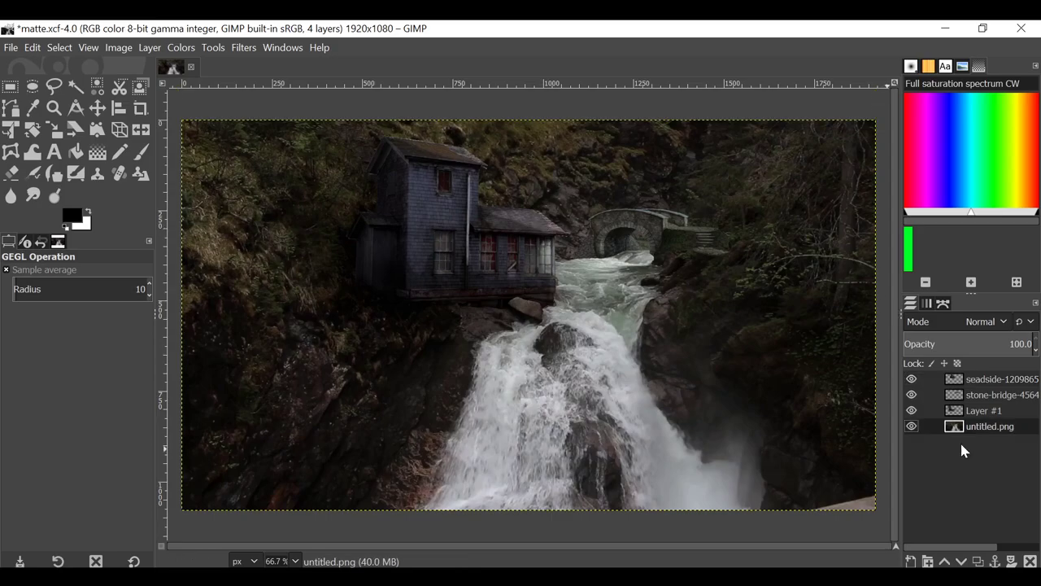
pyautogui.click(911, 426)
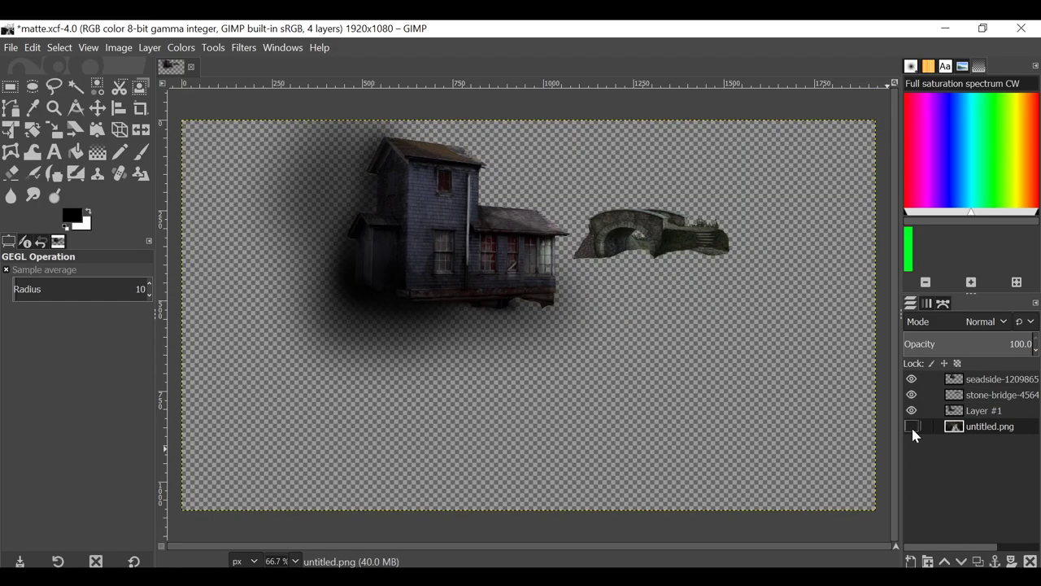
pyautogui.click(1029, 561)
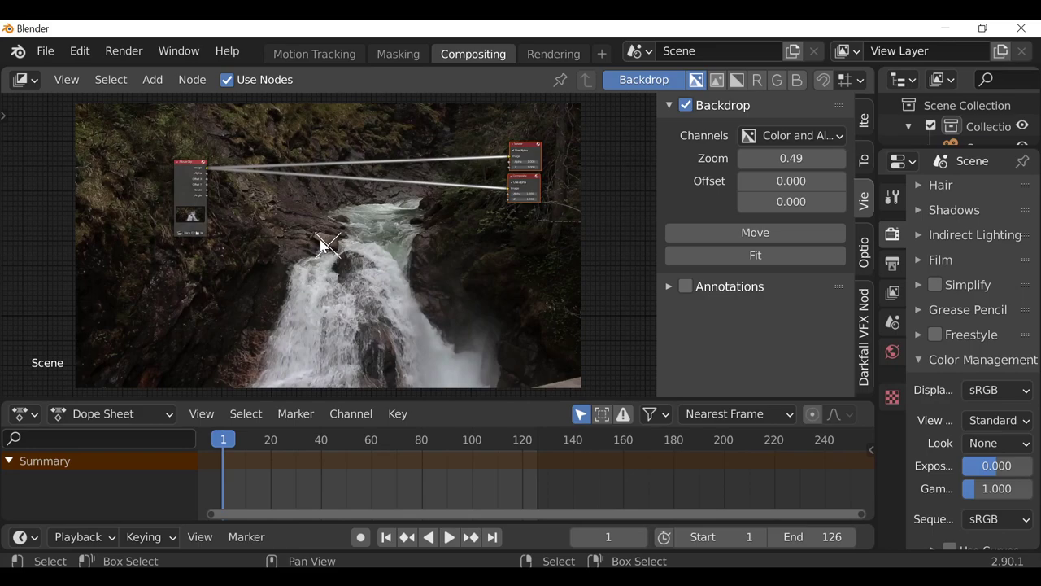
# - Add a Mix node onto the link between the Movie Clip node and the Viewer and Composite output nodes
pyautogui.scroll(4, 223, 209)
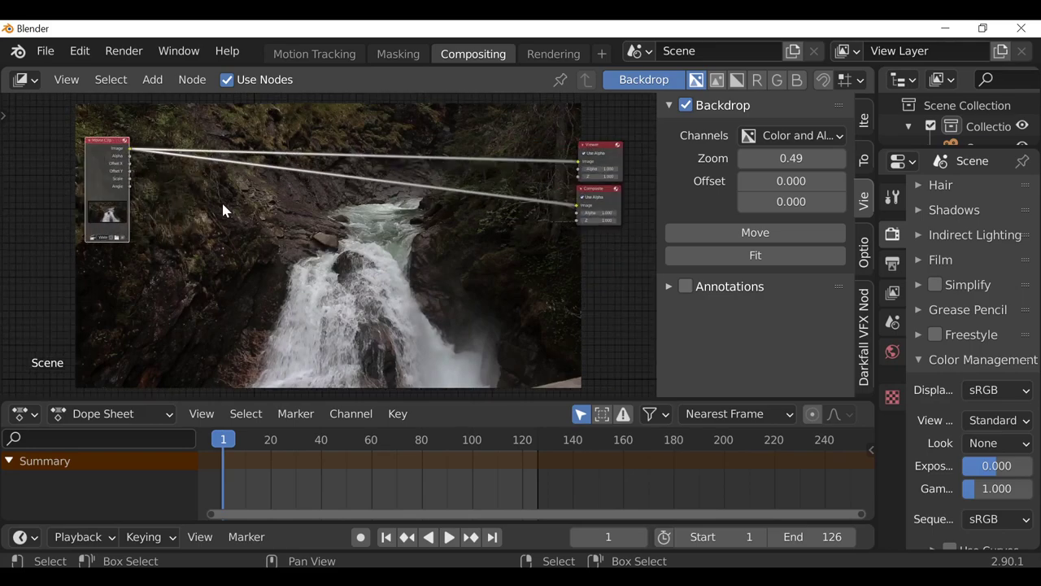
pyautogui.moveTo(319, 250); pyautogui.dragTo(319, 218, button='middle')
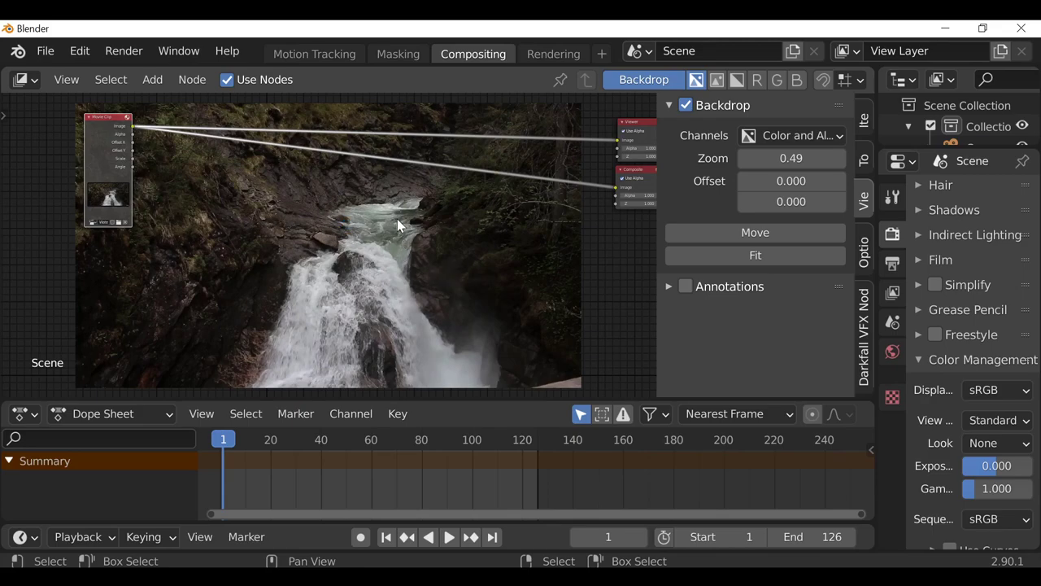
pyautogui.moveTo(364, 233); pyautogui.dragTo(264, 239, button='middle')
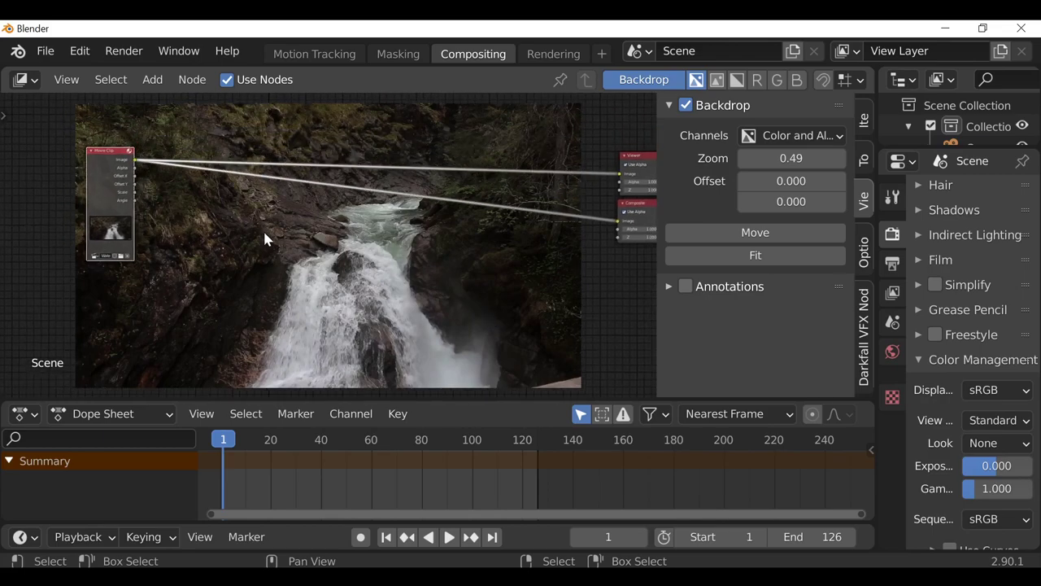
pyautogui.hotkey('shift', 'a')
pyautogui.moveTo(220, 261)
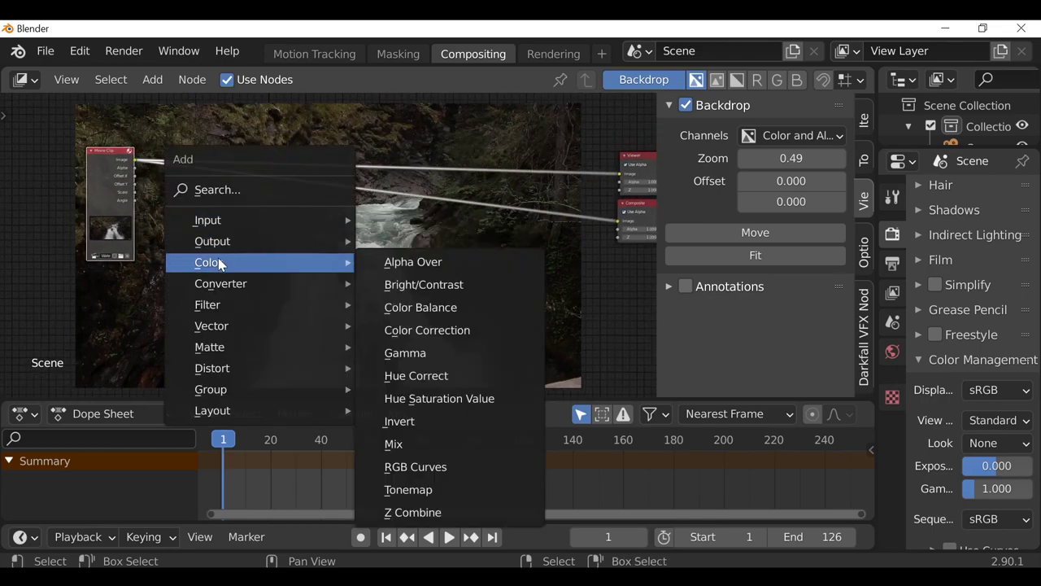
pyautogui.click(394, 443)
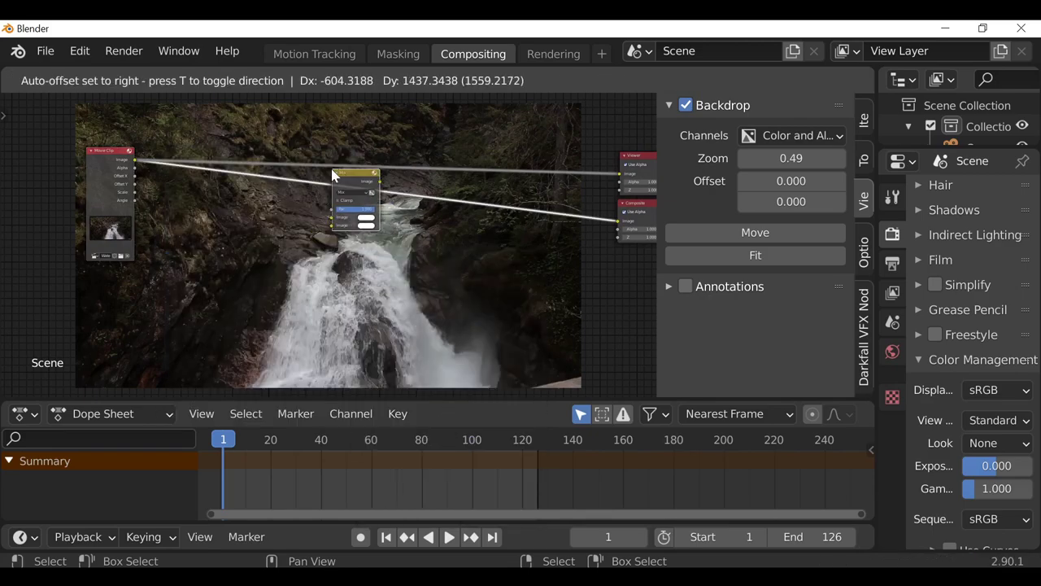
pyautogui.click(353, 184)
# - Add an Image node below the Movie Clip node and load matte.png into it
pyautogui.scroll(1, 361, 195)
pyautogui.hotkey('shift', 'a')
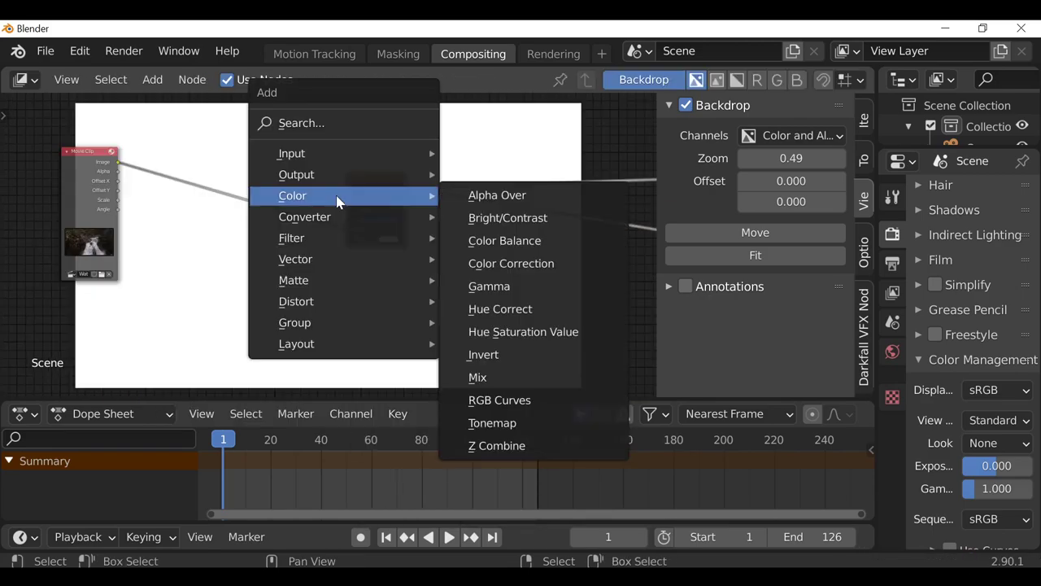
pyautogui.moveTo(325, 163)
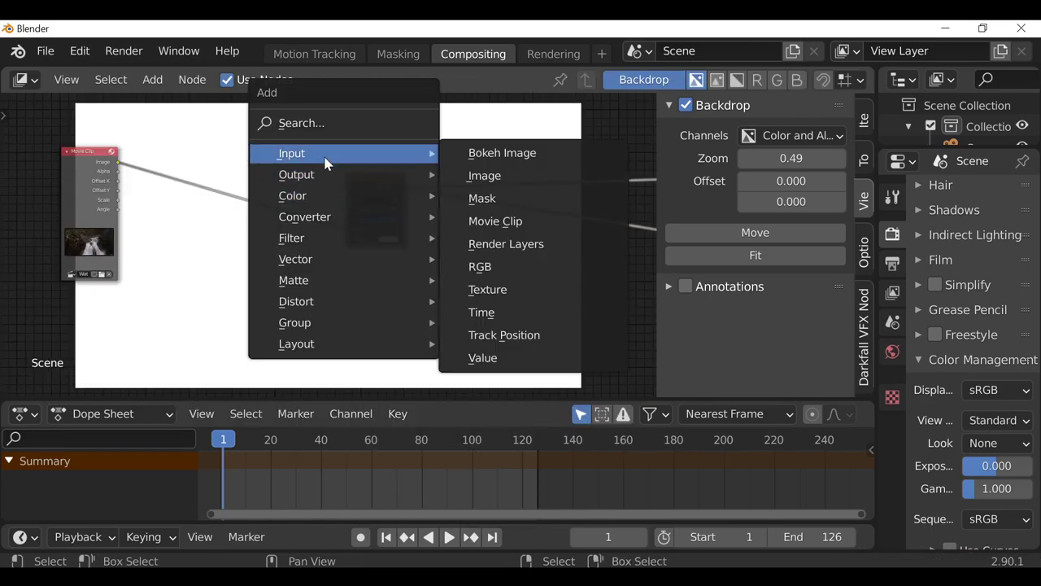
pyautogui.click(503, 173)
pyautogui.click(177, 231)
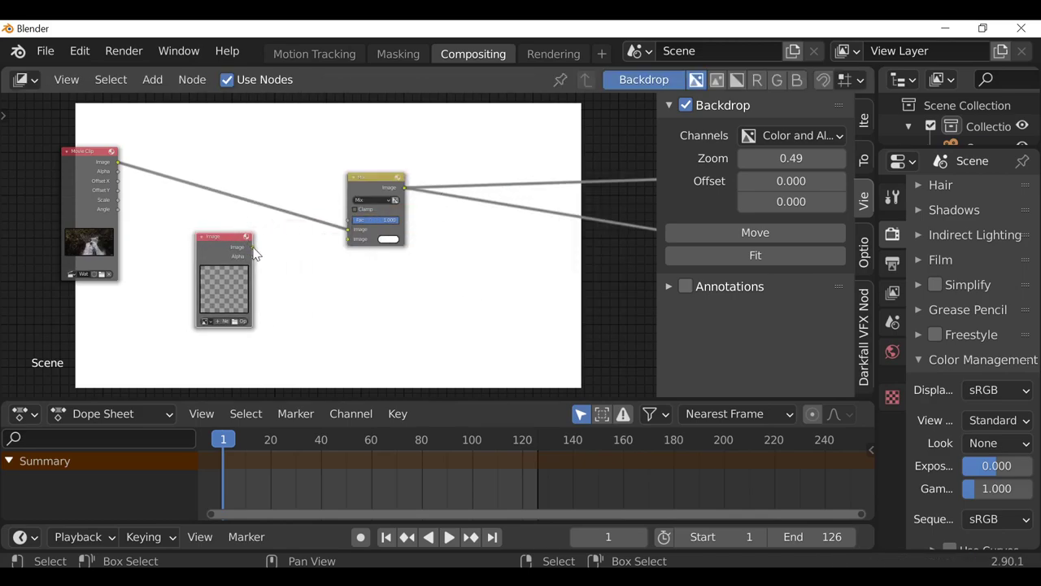
pyautogui.moveTo(260, 237); pyautogui.dragTo(297, 175, button='middle')
pyautogui.scroll(4, 295, 180)
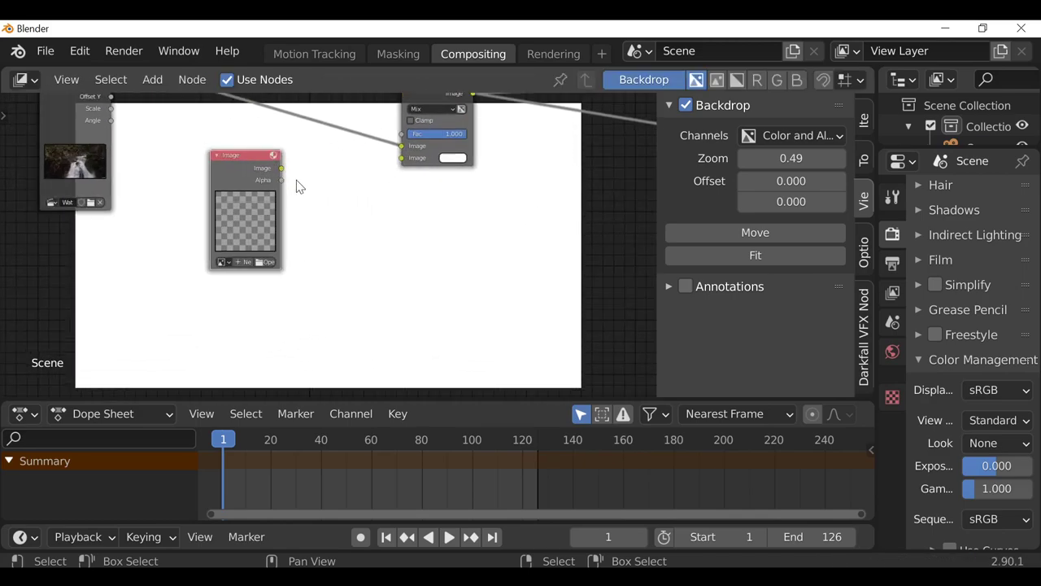
pyautogui.click(269, 268)
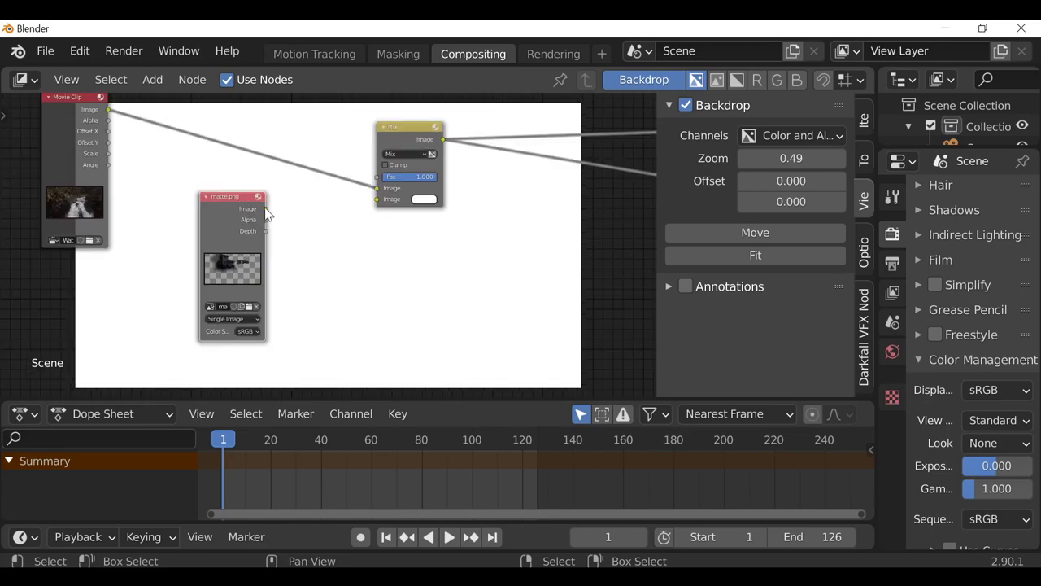
# - Connect the matte.png image output to the Mix node's second image input and enable the Mix node's alpha option
pyautogui.moveTo(266, 209); pyautogui.dragTo(385, 202)
pyautogui.moveTo(372, 228); pyautogui.dragTo(316, 325, button='middle')
pyautogui.moveTo(345, 244); pyautogui.dragTo(322, 207)
pyautogui.scroll(-1, 320, 232)
pyautogui.scroll(3, 320, 223)
pyautogui.scroll(1, 320, 210)
pyautogui.moveTo(314, 211); pyautogui.dragTo(242, 215, button='middle')
pyautogui.click(286, 224)
# - Scrub the timeline to frame 43 to check the matte against the moving footage, and return to frame 1
pyautogui.moveTo(318, 232); pyautogui.dragTo(348, 121, button='middle')
pyautogui.scroll(-4, 384, 140)
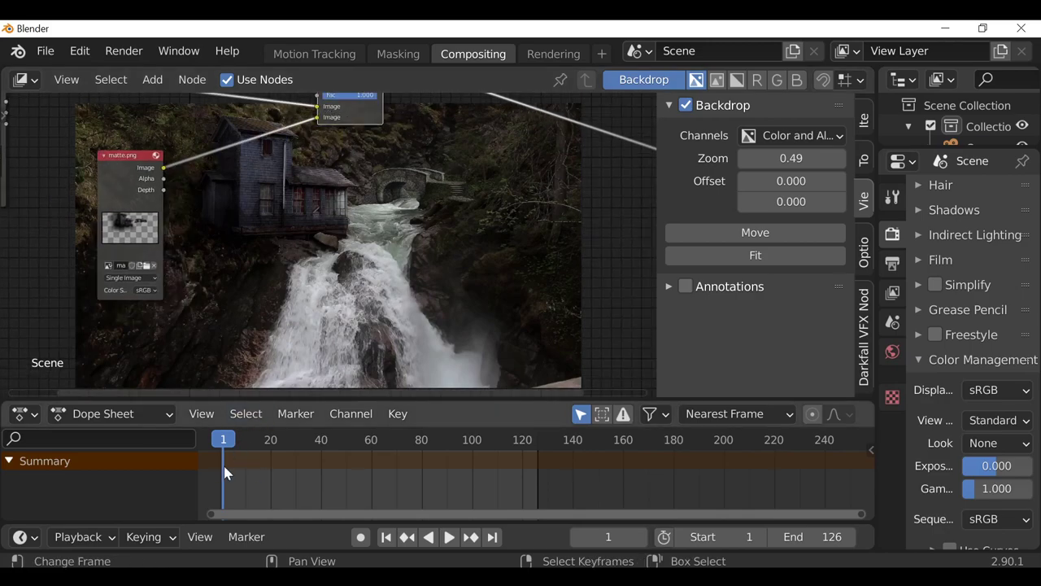
pyautogui.moveTo(249, 458); pyautogui.dragTo(305, 353)
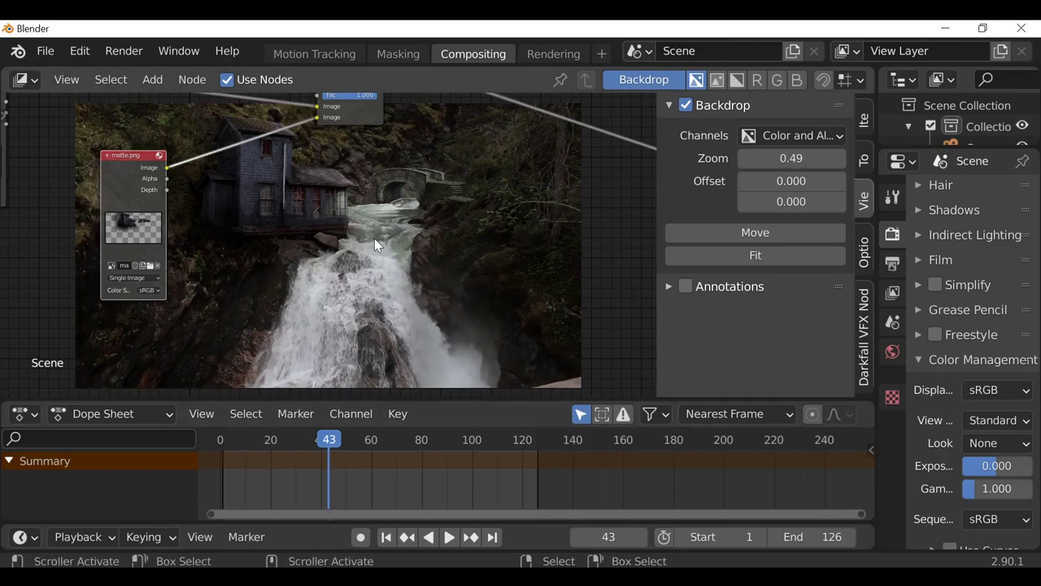
pyautogui.click(386, 536)
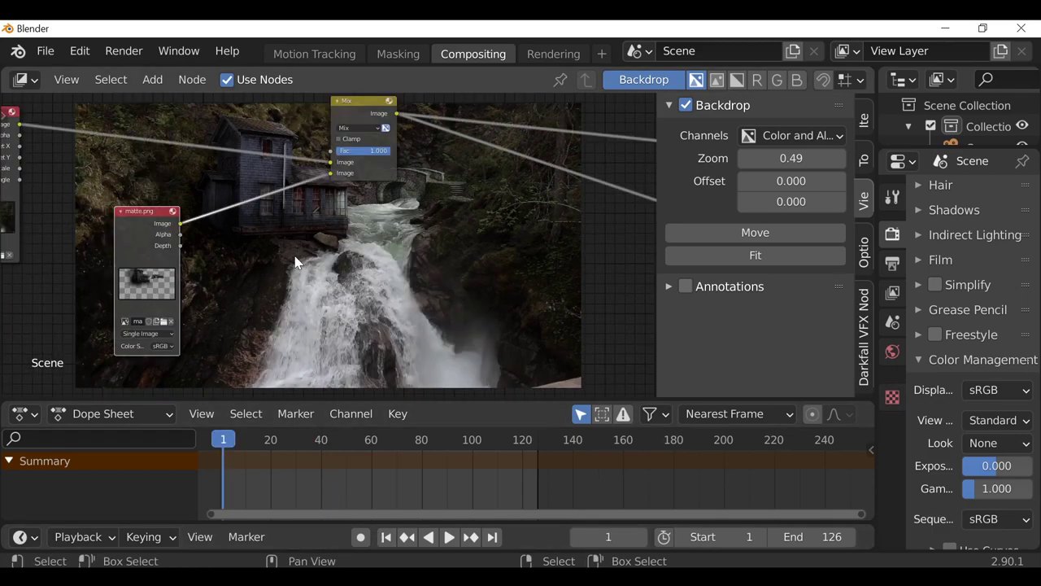
# - Insert a Translate node on the link between the matte.png and Mix nodes, and move the matte.png node away from it
pyautogui.hotkey('shift', 'a')
pyautogui.moveTo(297, 256)
pyautogui.moveTo(284, 407)
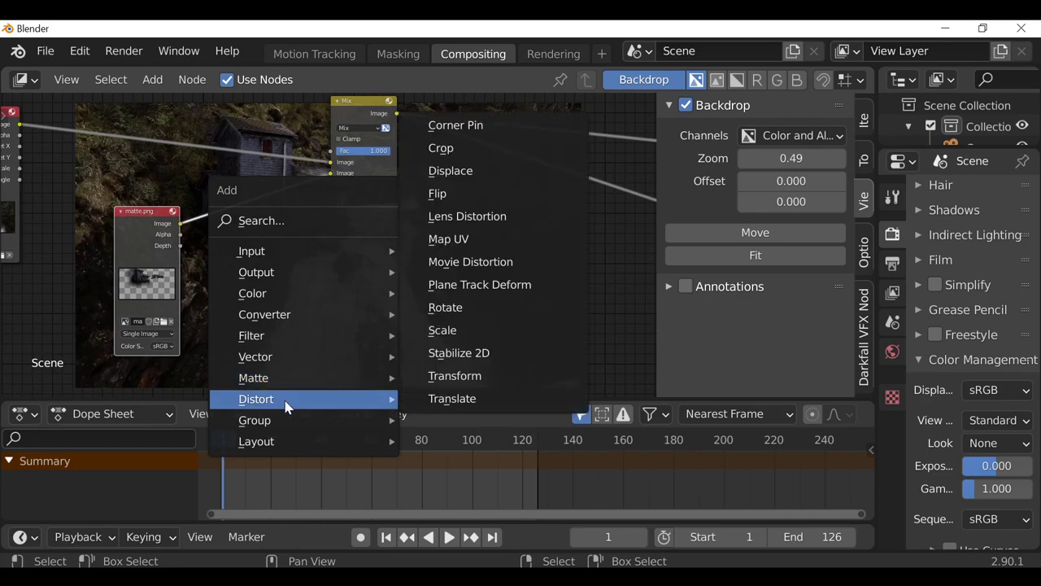
pyautogui.click(501, 402)
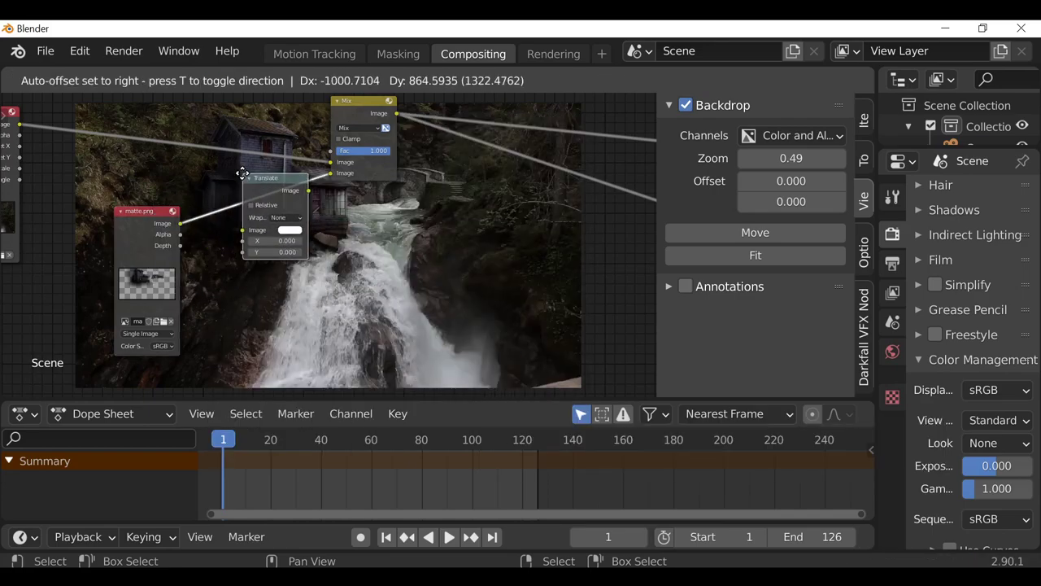
pyautogui.click(242, 173)
pyautogui.moveTo(282, 302); pyautogui.dragTo(333, 229, button='middle')
pyautogui.moveTo(178, 148); pyautogui.dragTo(126, 155)
# - Add a Track Position input node below the Translate node
pyautogui.moveTo(295, 236); pyautogui.dragTo(254, 236, button='middle')
pyautogui.hotkey('shift', 'a')
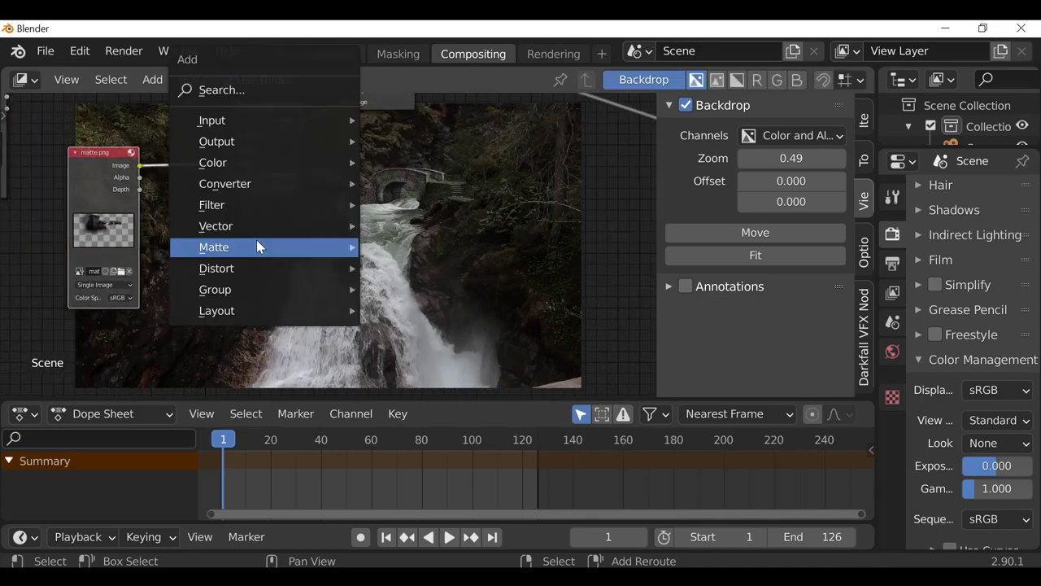
pyautogui.moveTo(228, 123)
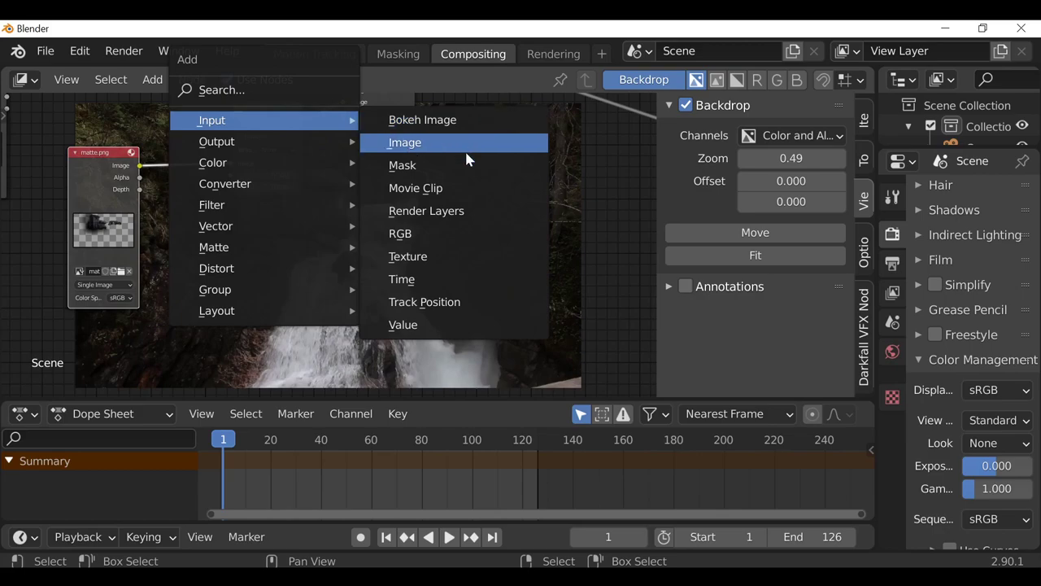
pyautogui.click(454, 302)
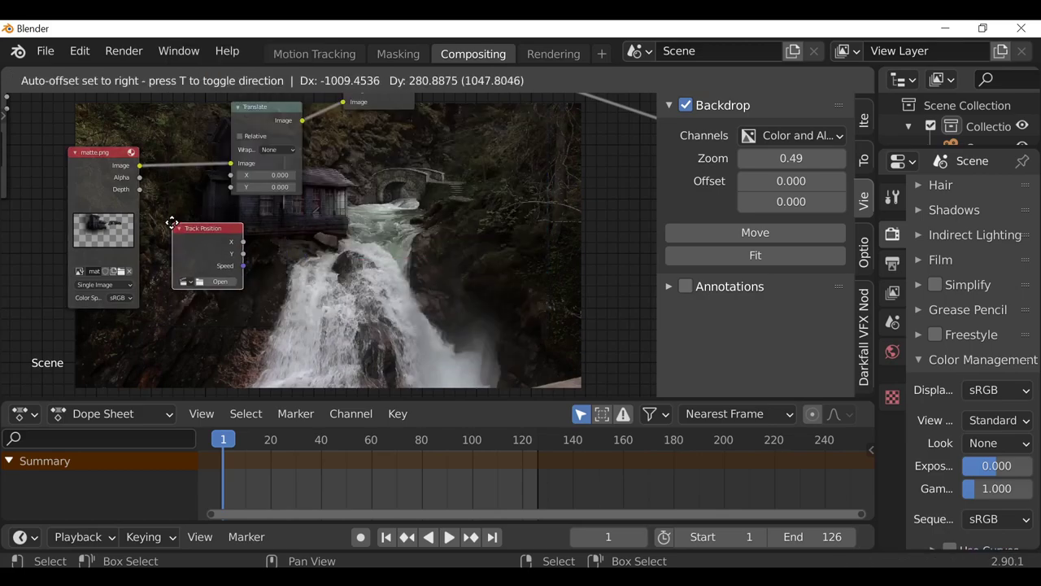
pyautogui.click(172, 222)
pyautogui.scroll(3, 209, 226)
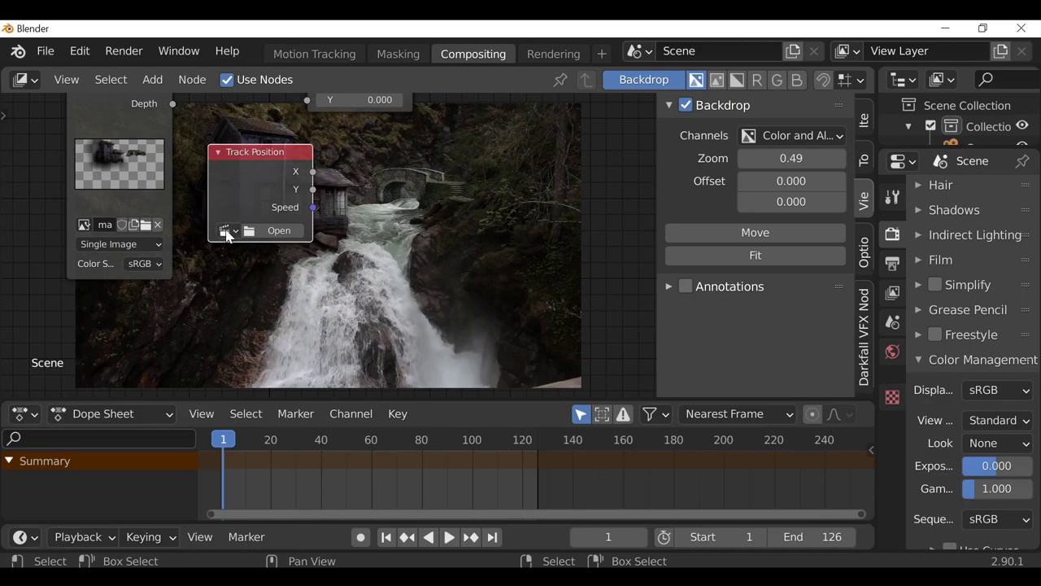
# - Set the Track Position node to the Waterfall - 39683.mp4 clip, the Camera object and the Track marker
pyautogui.click(228, 234)
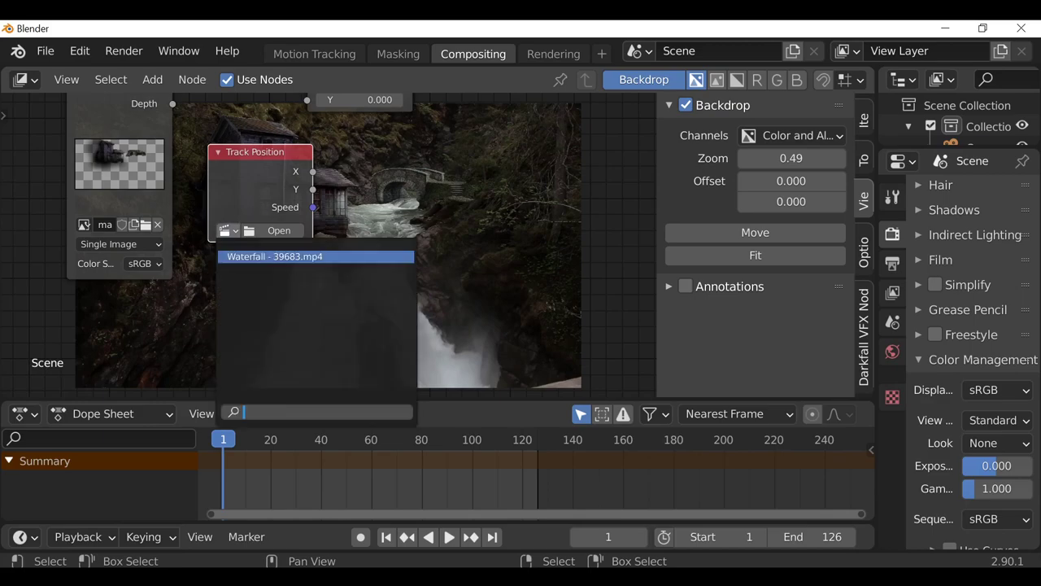
pyautogui.click(304, 257)
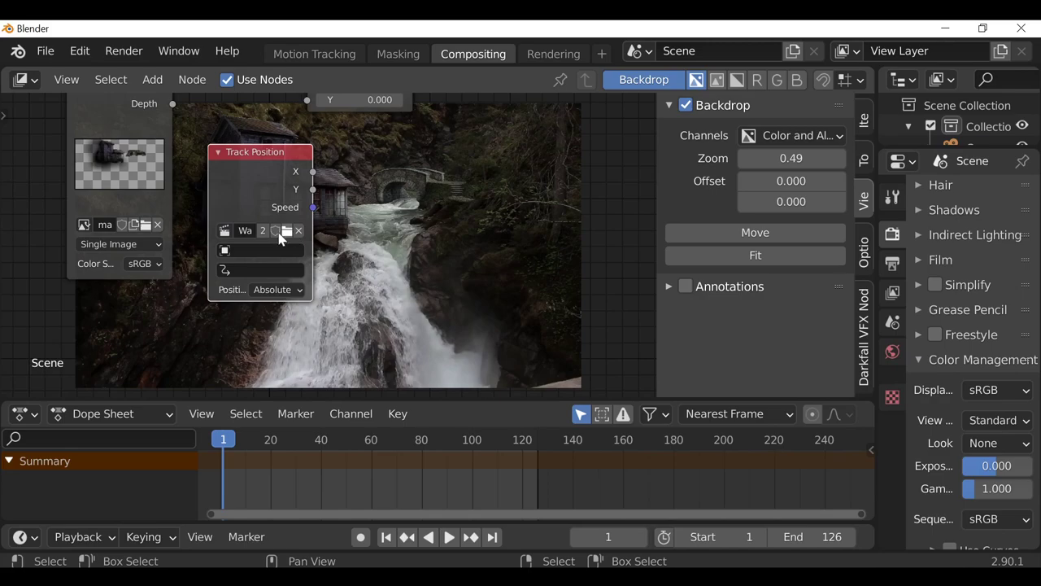
pyautogui.click(264, 252)
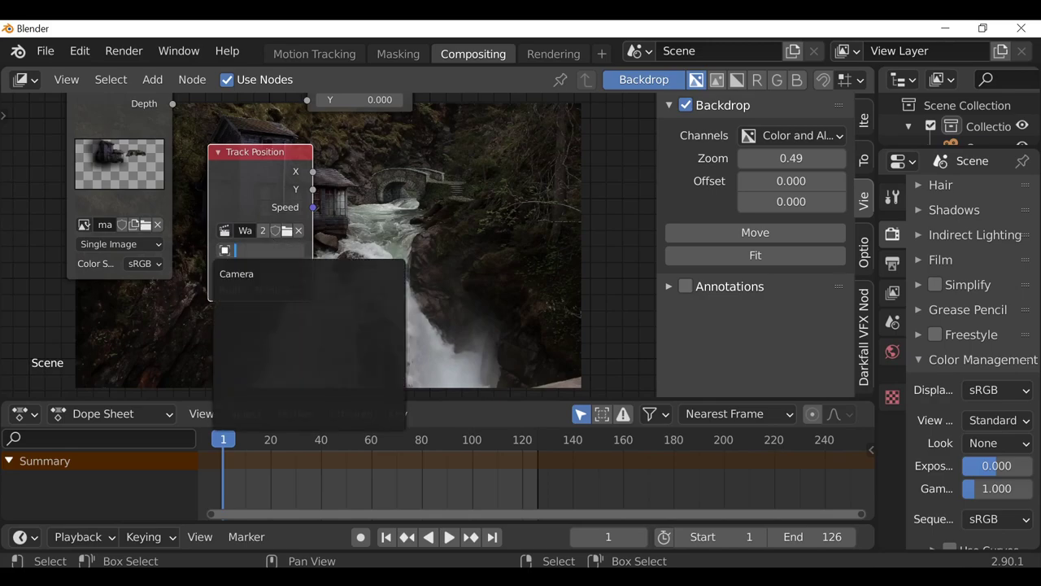
pyautogui.click(246, 271)
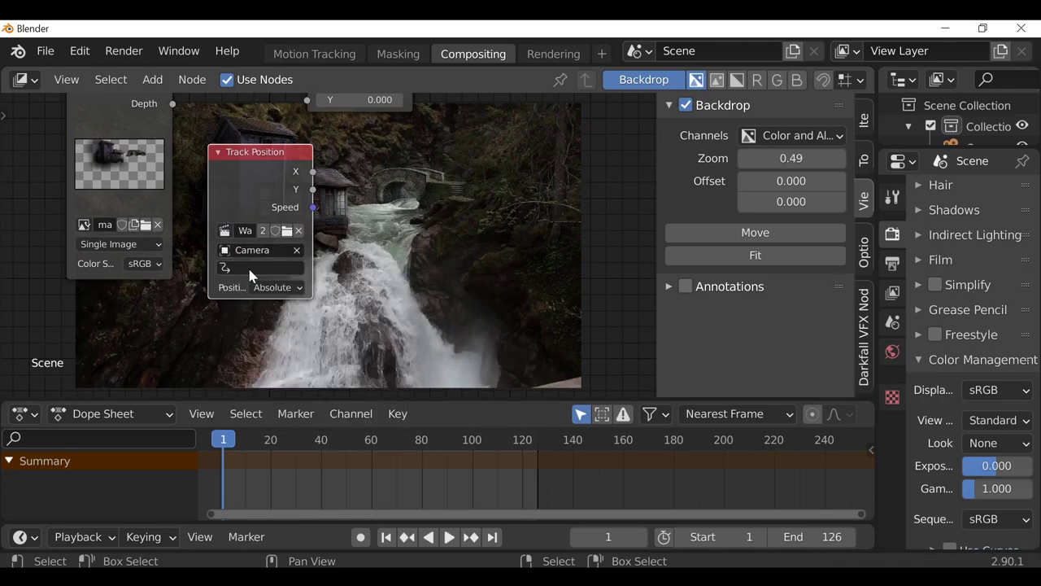
pyautogui.click(250, 270)
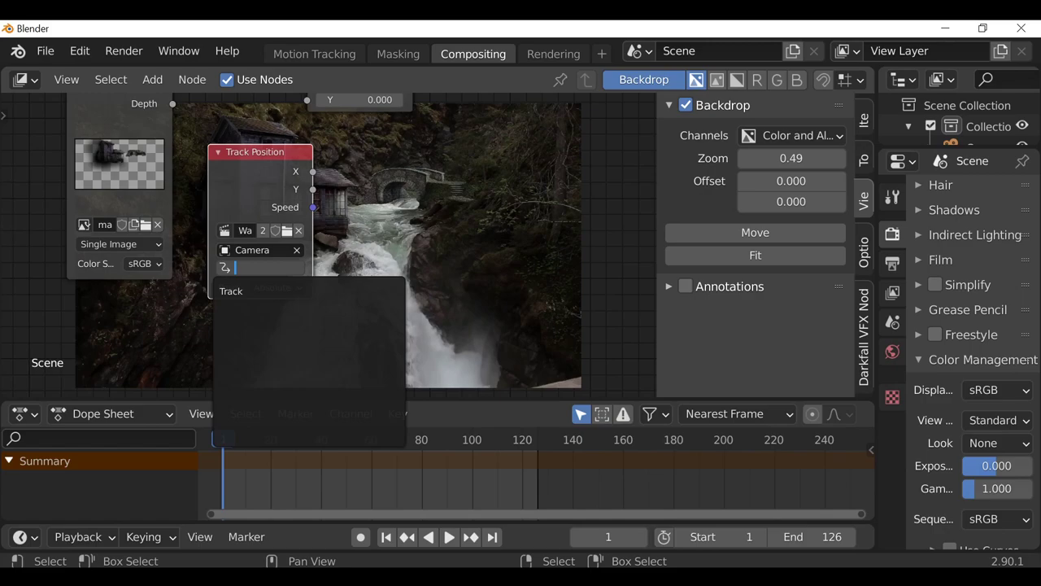
pyautogui.click(265, 290)
# - Connect the Track Position node's X and Y outputs to the Translate node's X and Y inputs
pyautogui.moveTo(244, 224); pyautogui.dragTo(198, 294, button='middle')
pyautogui.moveTo(266, 241); pyautogui.dragTo(261, 152)
pyautogui.moveTo(267, 259); pyautogui.dragTo(262, 170)
pyautogui.press('g')
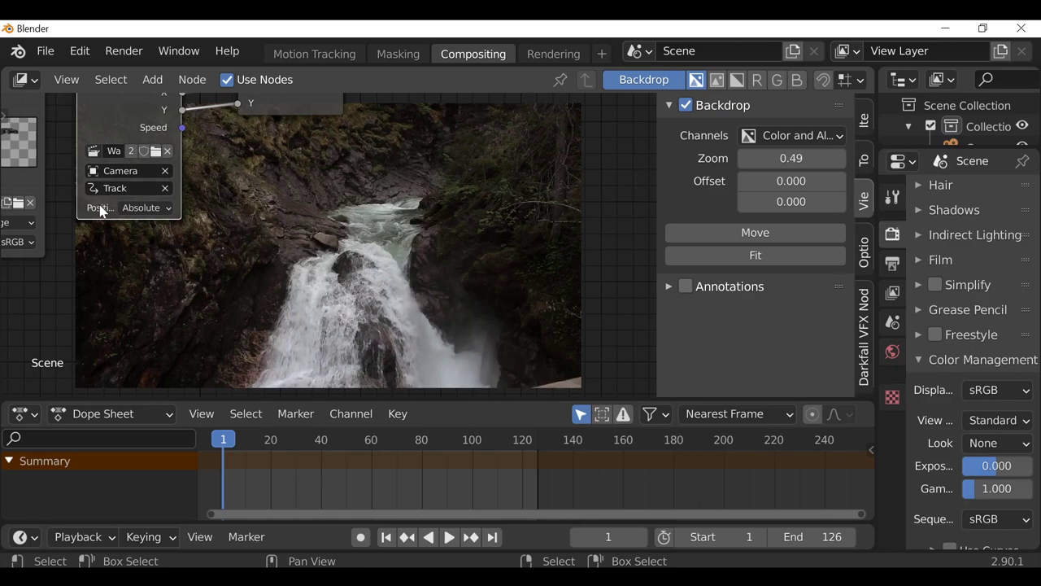
# - Set the Track Position node's position mode to Relative Start
pyautogui.click(149, 213)
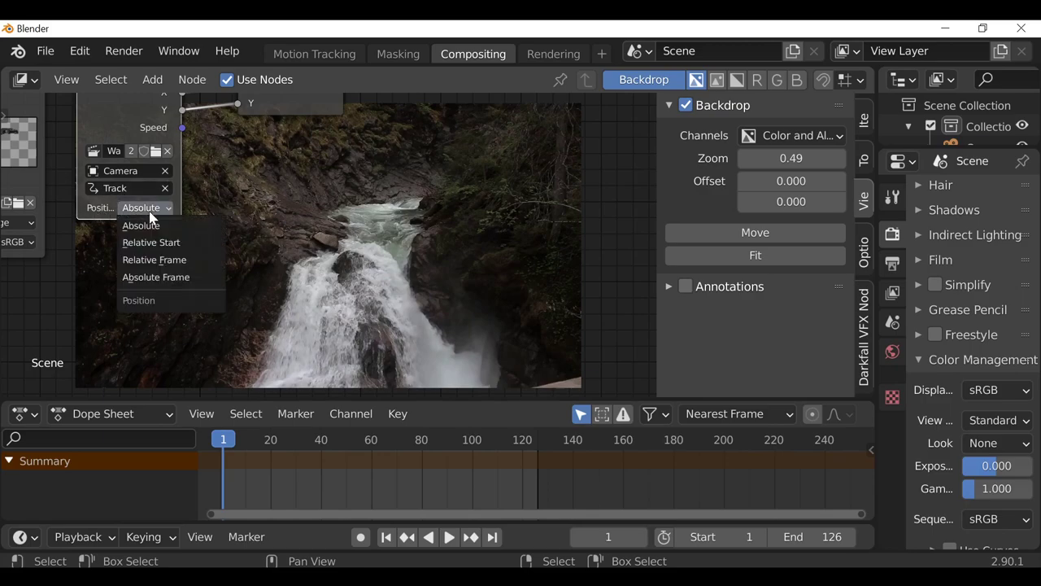
pyautogui.click(194, 246)
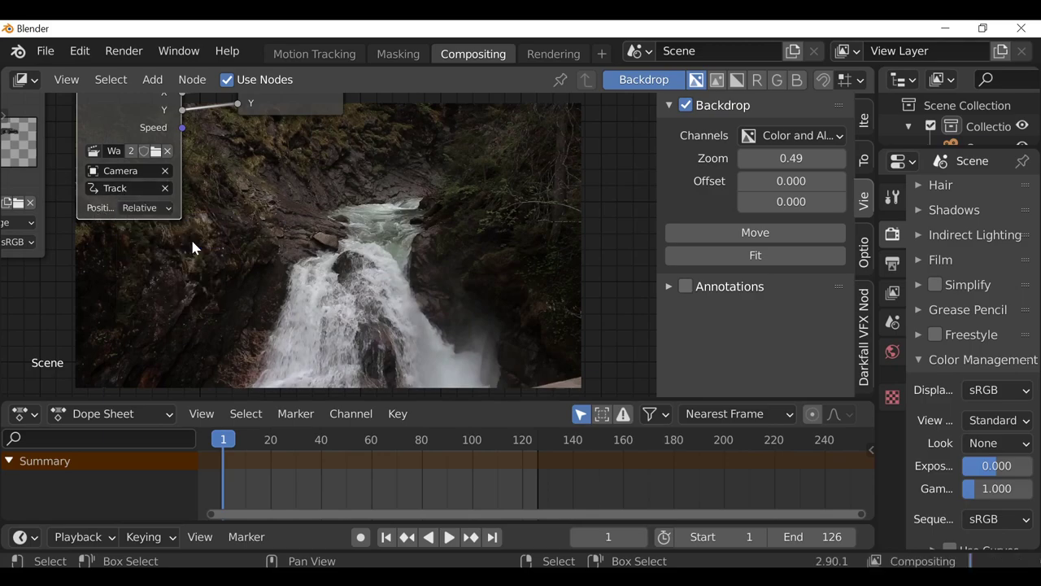
pyautogui.moveTo(385, 213); pyautogui.dragTo(338, 209, button='middle')
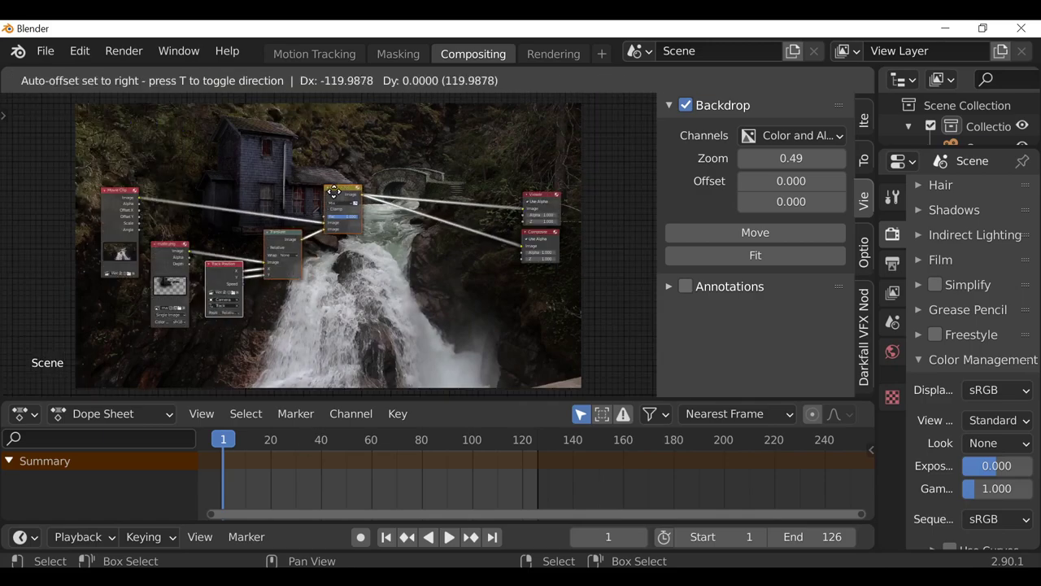
# - Delete the Mix and Translate nodes while keeping the footage linked to the outputs, and shift the Track Position node slightly down
pyautogui.moveTo(335, 191); pyautogui.dragTo(335, 194)
pyautogui.moveTo(335, 193); pyautogui.dragTo(304, 196, button='middle')
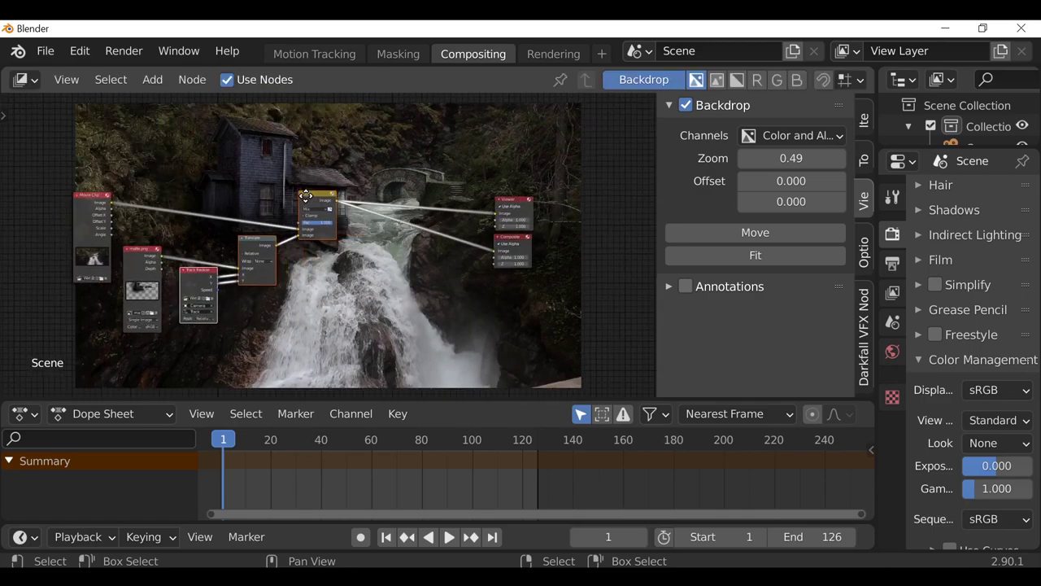
pyautogui.moveTo(270, 164); pyautogui.dragTo(350, 288)
pyautogui.hotkey('ctrl', 'x')
pyautogui.moveTo(201, 281); pyautogui.dragTo(204, 301)
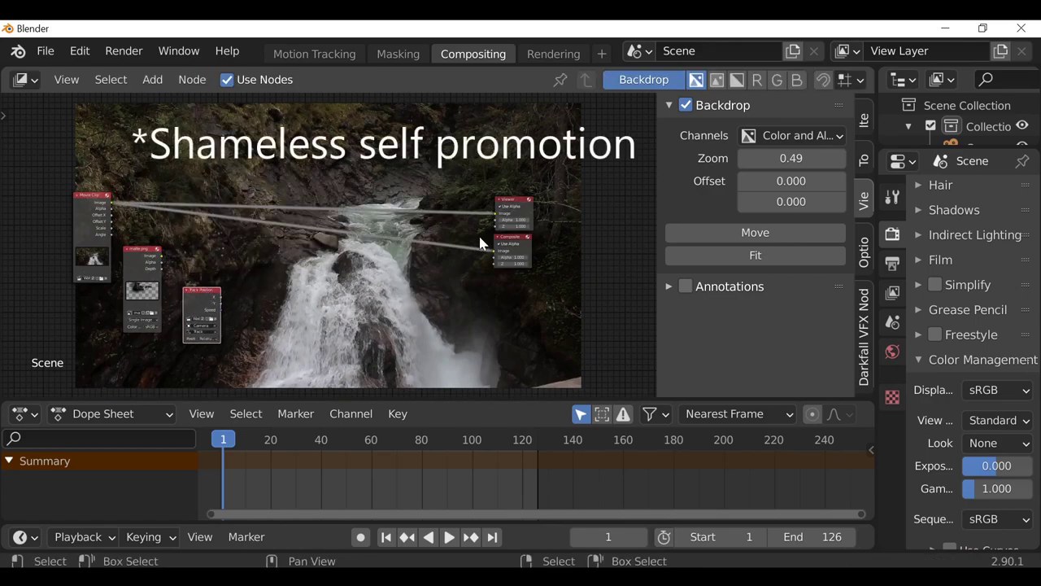
# - Add a Patch Node from the Darkfall VFX tools and insert it between the Movie Clip node and the output nodes
pyautogui.click(856, 334)
pyautogui.scroll(-2, 811, 234)
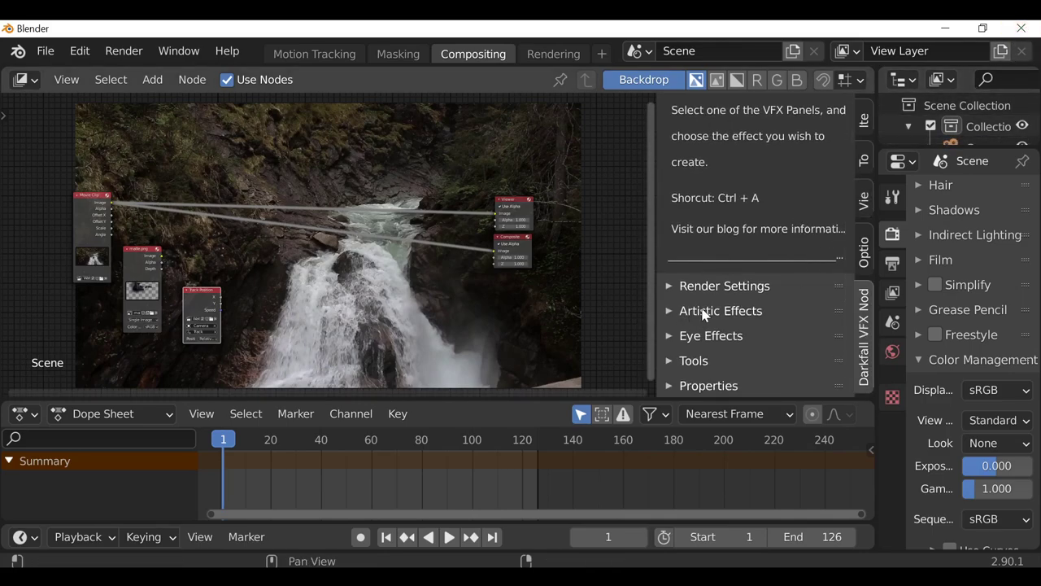
pyautogui.click(693, 362)
pyautogui.scroll(-5, 767, 309)
pyautogui.scroll(-3, 764, 260)
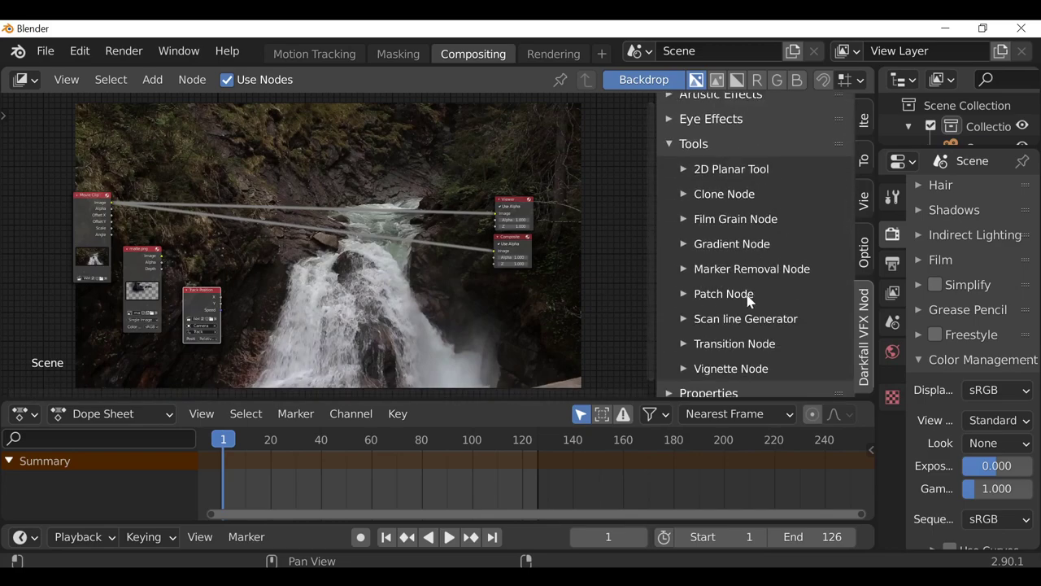
pyautogui.click(748, 298)
pyautogui.scroll(-3, 753, 295)
pyautogui.click(764, 269)
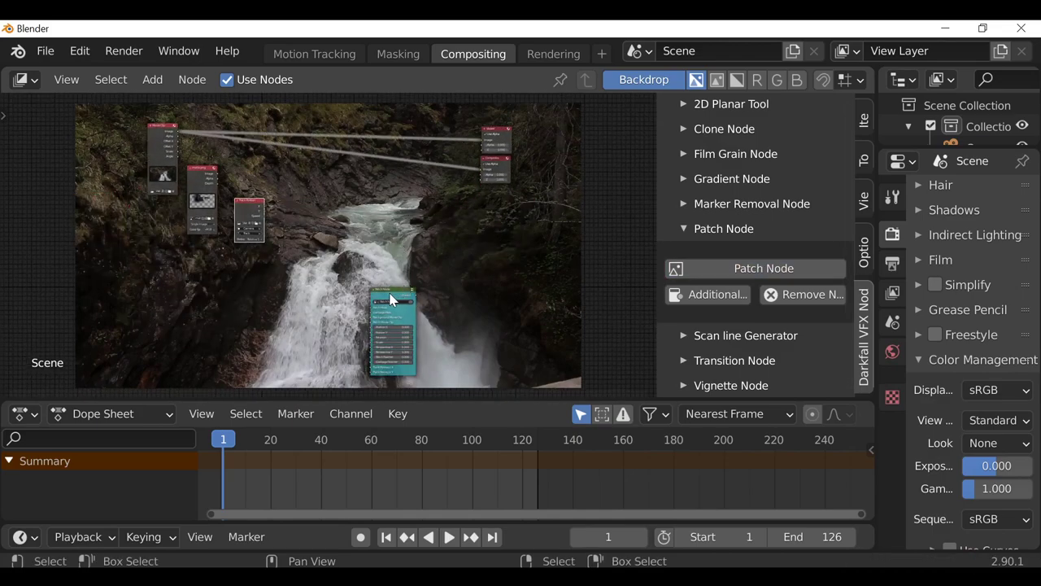
pyautogui.click(324, 146)
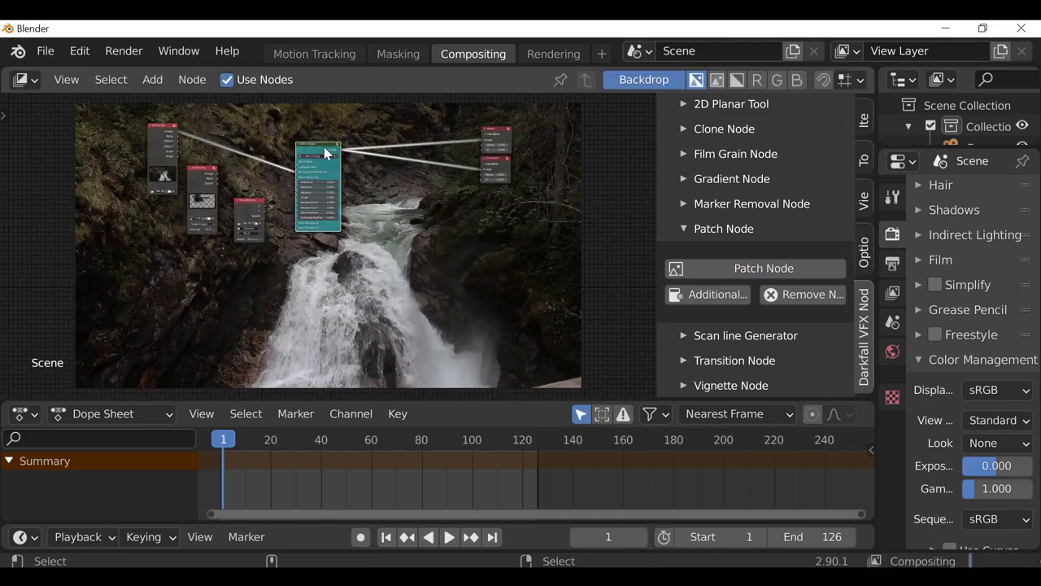
pyautogui.scroll(3, 329, 151)
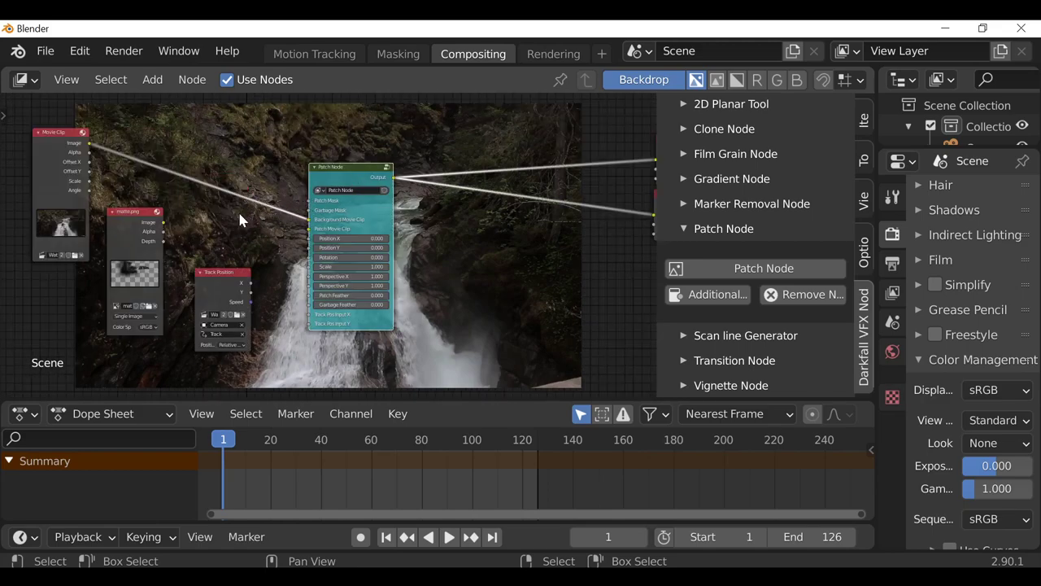
# - Connect the matte.png node's Image output to the Patch Node's Patch Movie Clip input and its Alpha output to Patch Mask
pyautogui.moveTo(135, 209); pyautogui.dragTo(358, 241)
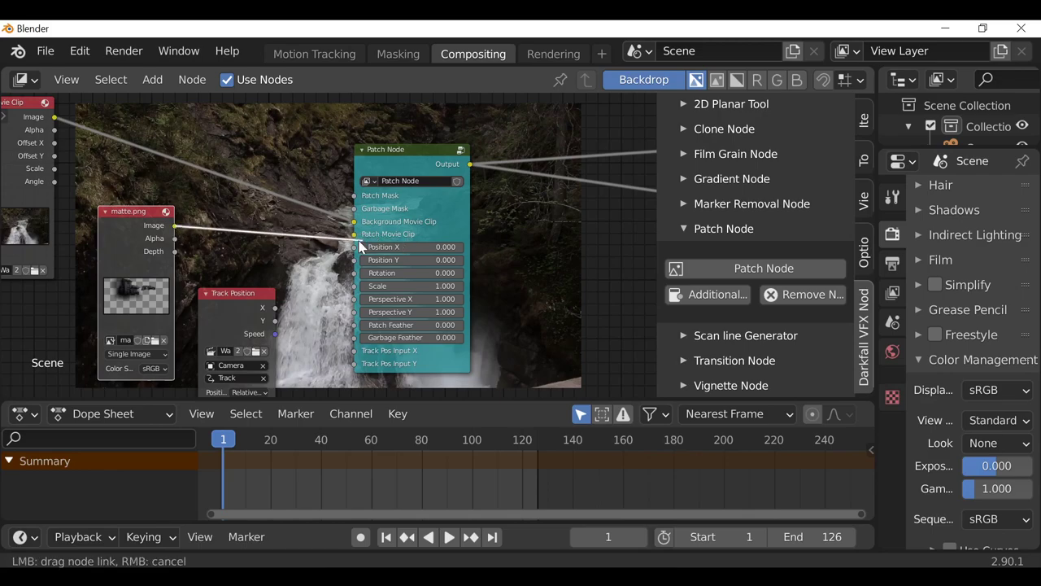
pyautogui.scroll(1, 362, 236)
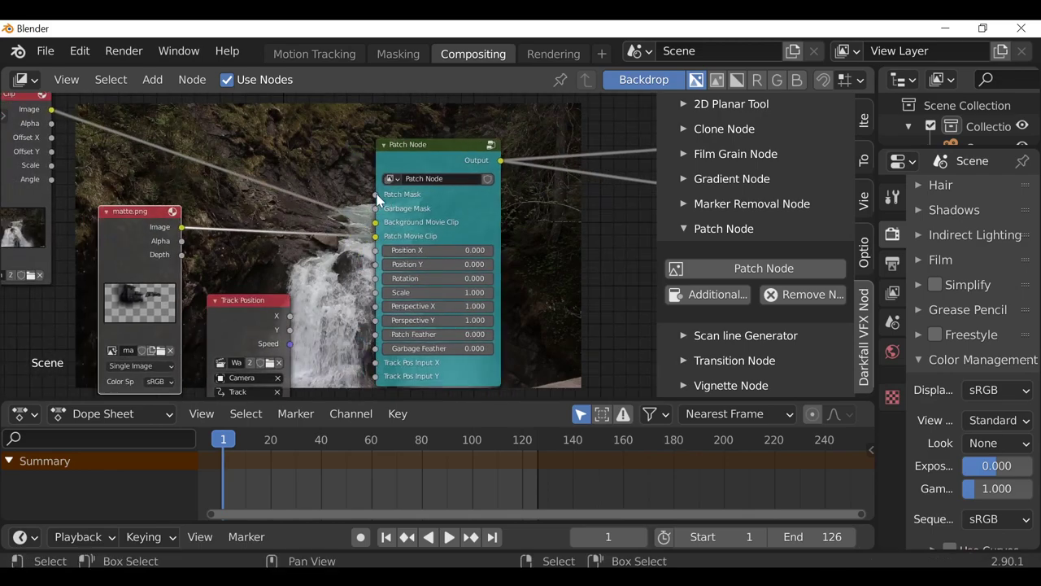
pyautogui.moveTo(376, 194); pyautogui.dragTo(402, 191)
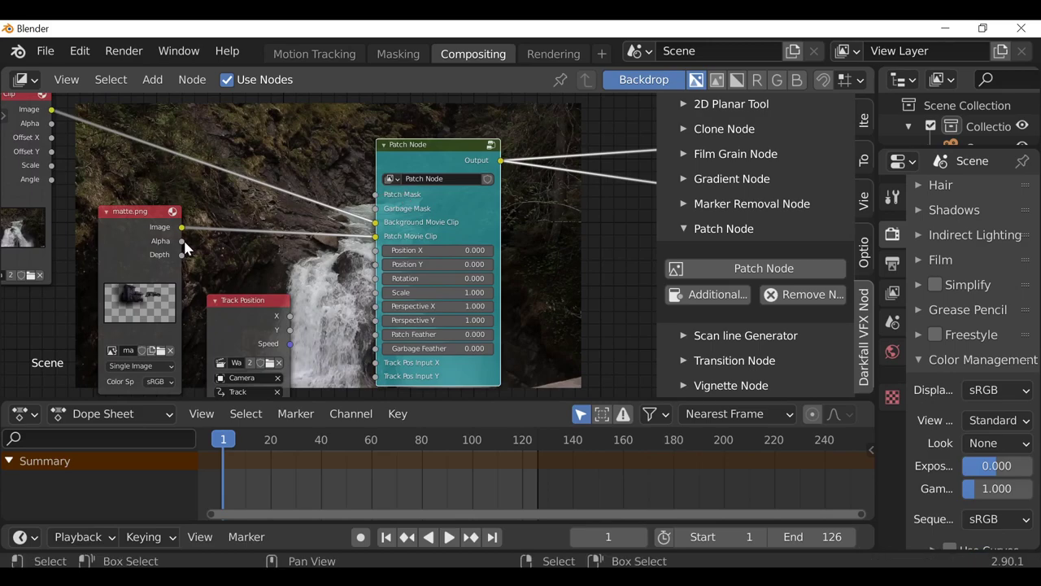
pyautogui.moveTo(182, 241); pyautogui.dragTo(374, 195)
# - Connect the Track Position node's X and Y outputs to the Patch Node's Track Pos Input X and Track Pos Input Y
pyautogui.moveTo(352, 197); pyautogui.dragTo(280, 292, button='middle')
pyautogui.scroll(-1, 332, 209)
pyautogui.moveTo(332, 208); pyautogui.dragTo(342, 141, button='middle')
pyautogui.moveTo(253, 208); pyautogui.dragTo(287, 73, button='middle')
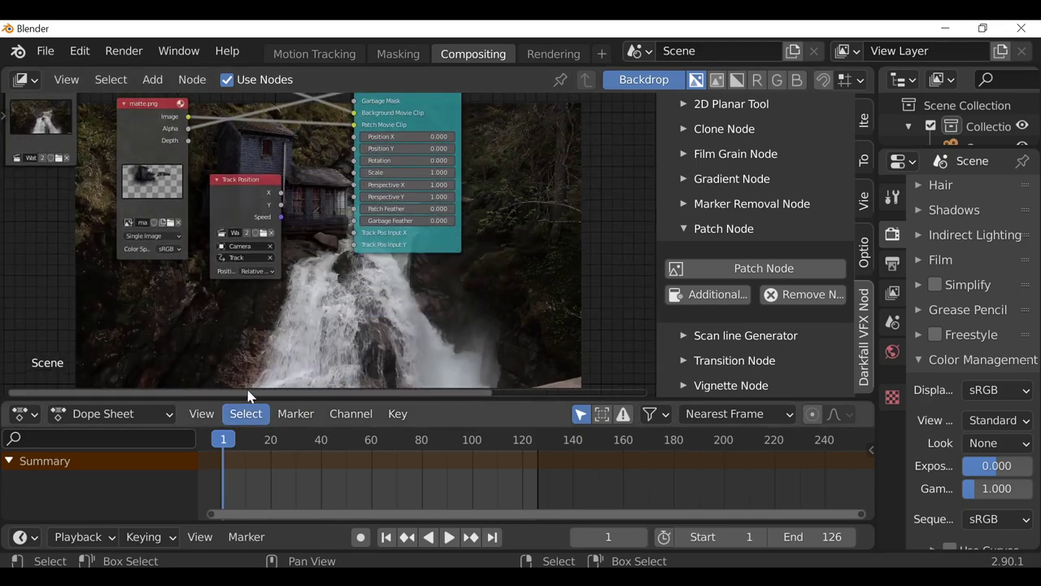
pyautogui.scroll(3, 259, 263)
pyautogui.scroll(1, 276, 298)
pyautogui.moveTo(214, 186); pyautogui.dragTo(364, 228)
pyautogui.moveTo(261, 192); pyautogui.dragTo(367, 250)
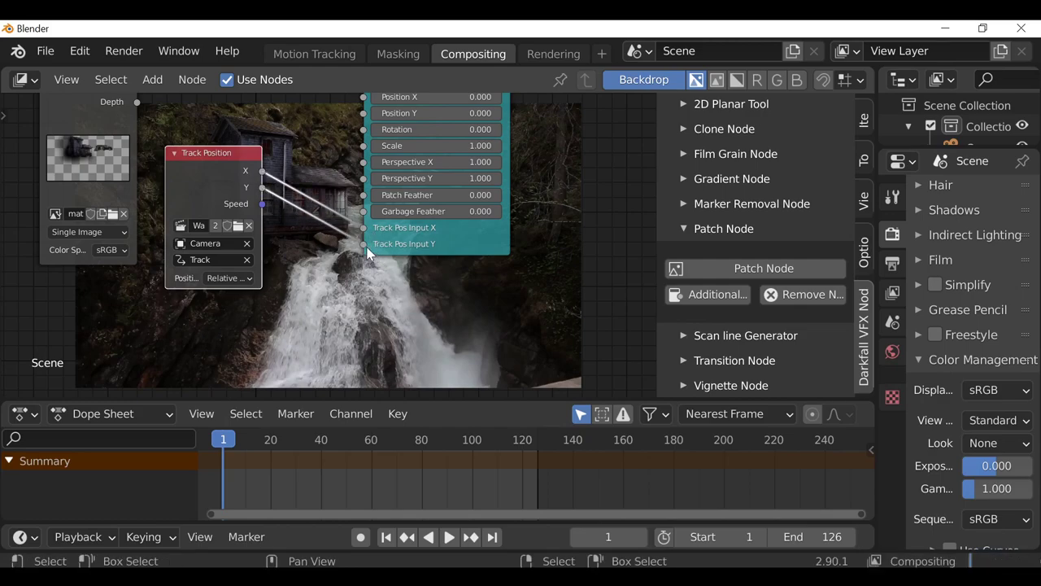
# - Collapse the Track Position node and tidy the arrangement of the nodes around the Patch Node
pyautogui.click(175, 153)
pyautogui.moveTo(216, 154); pyautogui.dragTo(286, 244)
pyautogui.moveTo(305, 128); pyautogui.dragTo(305, 131)
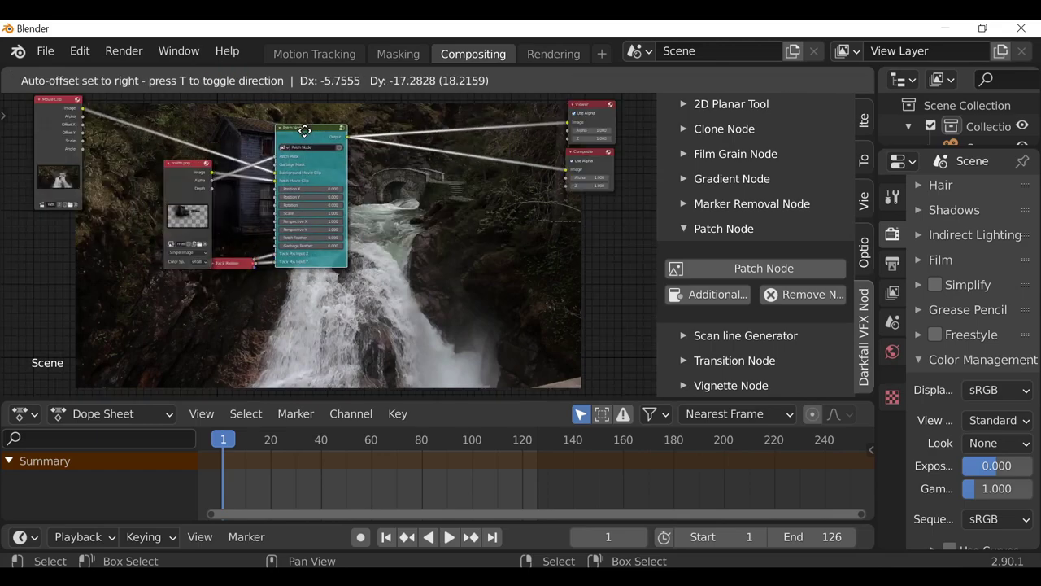
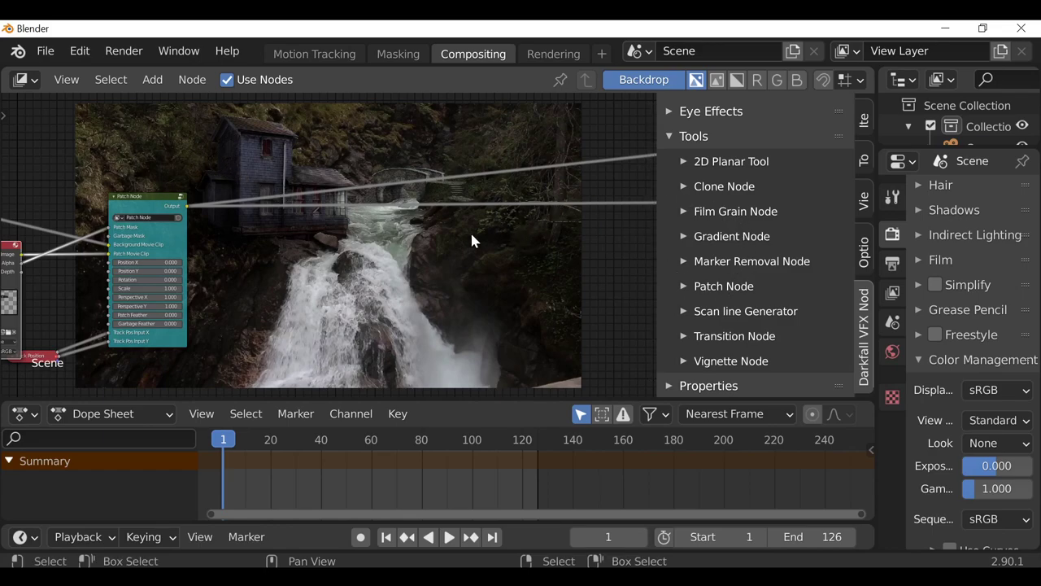
# - Add a second Patch Node from the Darkfall tools and insert it between the first Patch Node and the output nodes
pyautogui.hotkey('ctrl', 'f')
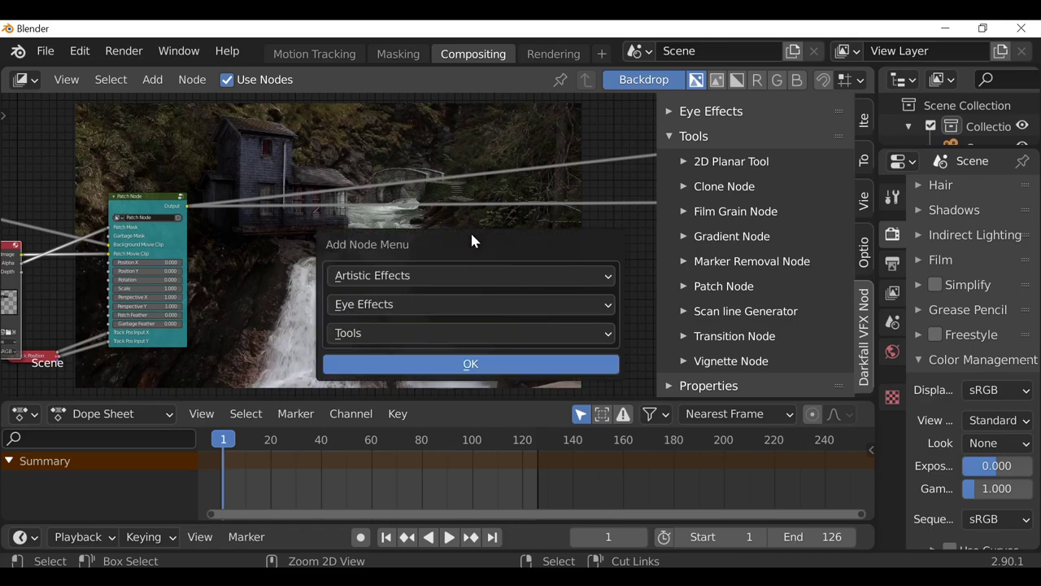
pyautogui.click(444, 333)
pyautogui.click(412, 463)
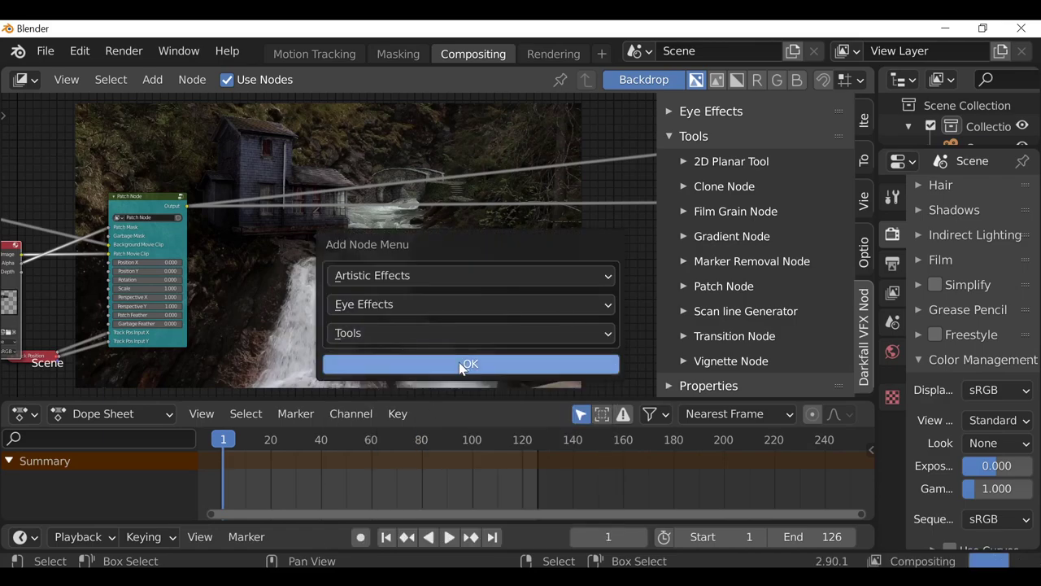
pyautogui.click(460, 365)
pyautogui.scroll(-3, 323, 356)
pyautogui.moveTo(323, 352); pyautogui.dragTo(387, 221, button='middle')
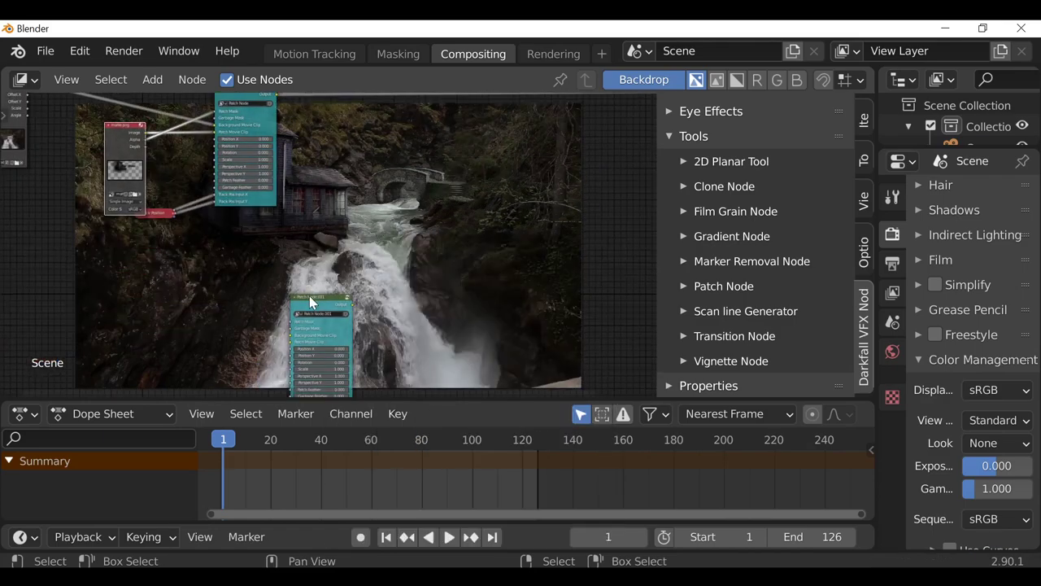
pyautogui.moveTo(312, 302); pyautogui.dragTo(433, 156)
pyautogui.moveTo(433, 156); pyautogui.dragTo(372, 335, button='middle')
pyautogui.moveTo(373, 335); pyautogui.dragTo(434, 244)
# - Add an Image node between the two Patch nodes, load the 0031.png bird image sequence and place the node beside the second Patch Node
pyautogui.hotkey('shift', 'a')
pyautogui.moveTo(302, 203)
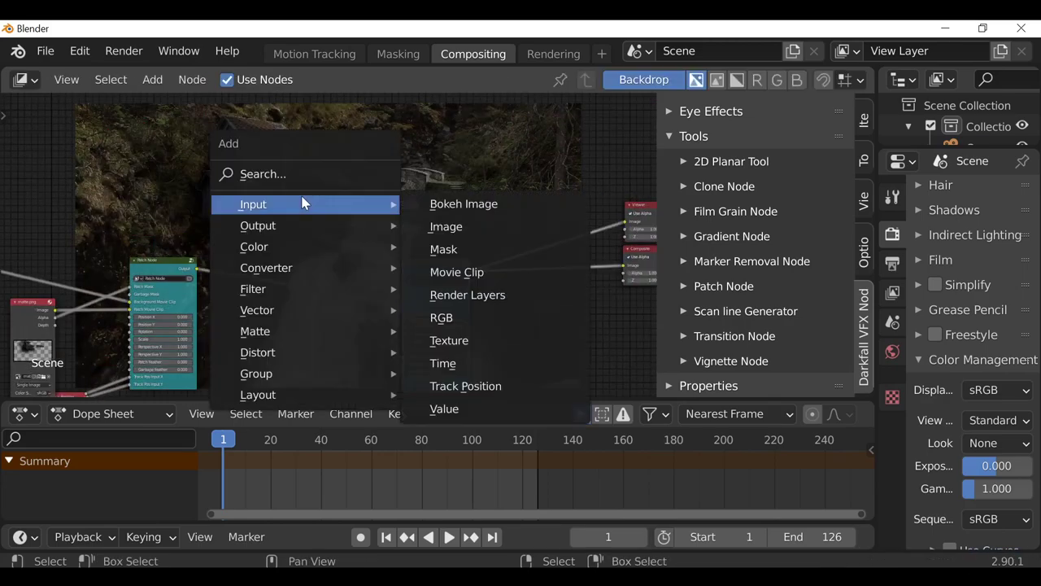
pyautogui.click(446, 226)
pyautogui.click(334, 231)
pyautogui.moveTo(335, 231); pyautogui.dragTo(369, 165, button='middle')
pyautogui.scroll(8, 370, 165)
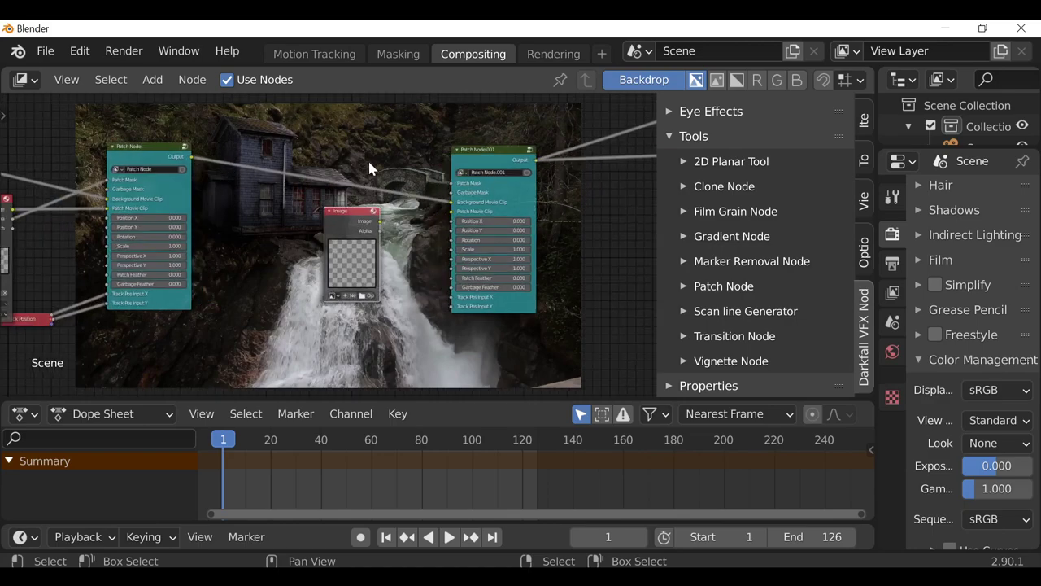
pyautogui.moveTo(329, 305); pyautogui.dragTo(324, 231, button='middle')
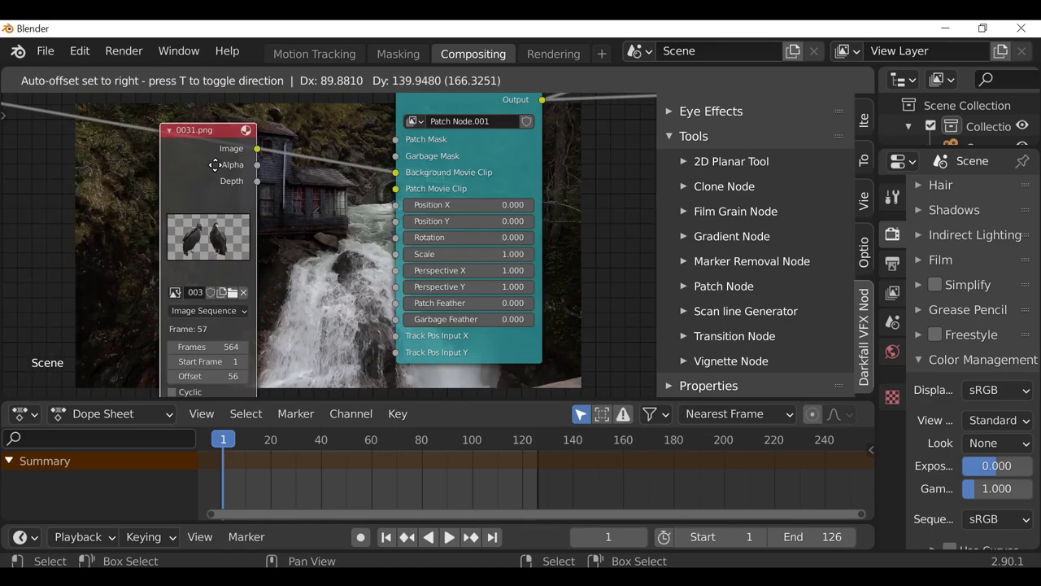
pyautogui.moveTo(211, 149); pyautogui.dragTo(200, 188)
# - Connect the 0031.png node's Image output to the second Patch Node's Patch Movie Clip input and its Alpha output to Patch Mask
pyautogui.moveTo(232, 213); pyautogui.dragTo(192, 232, button='middle')
pyautogui.scroll(1, 191, 228)
pyautogui.moveTo(193, 204); pyautogui.dragTo(360, 208)
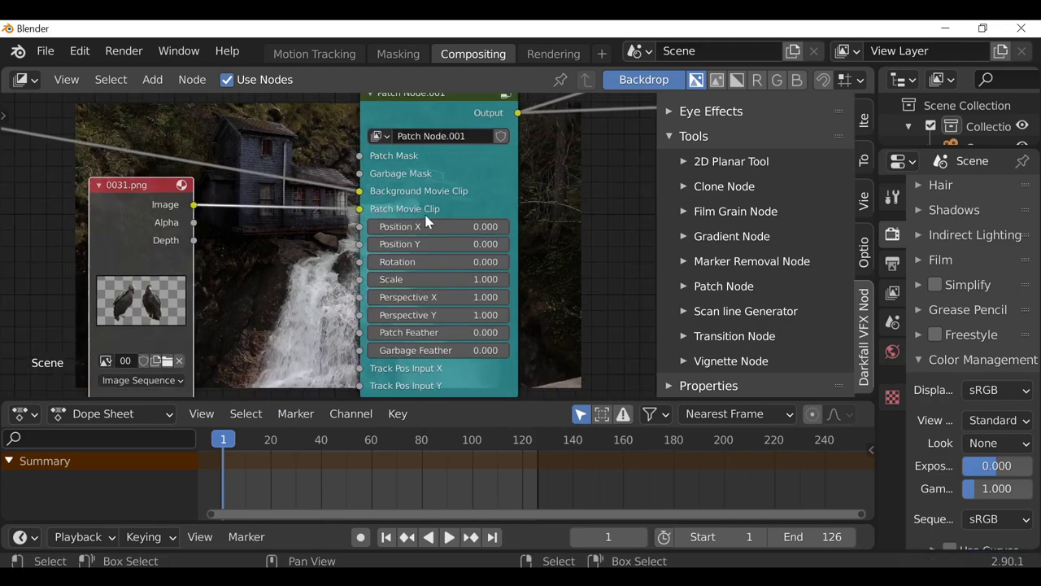
pyautogui.moveTo(194, 222); pyautogui.dragTo(248, 213)
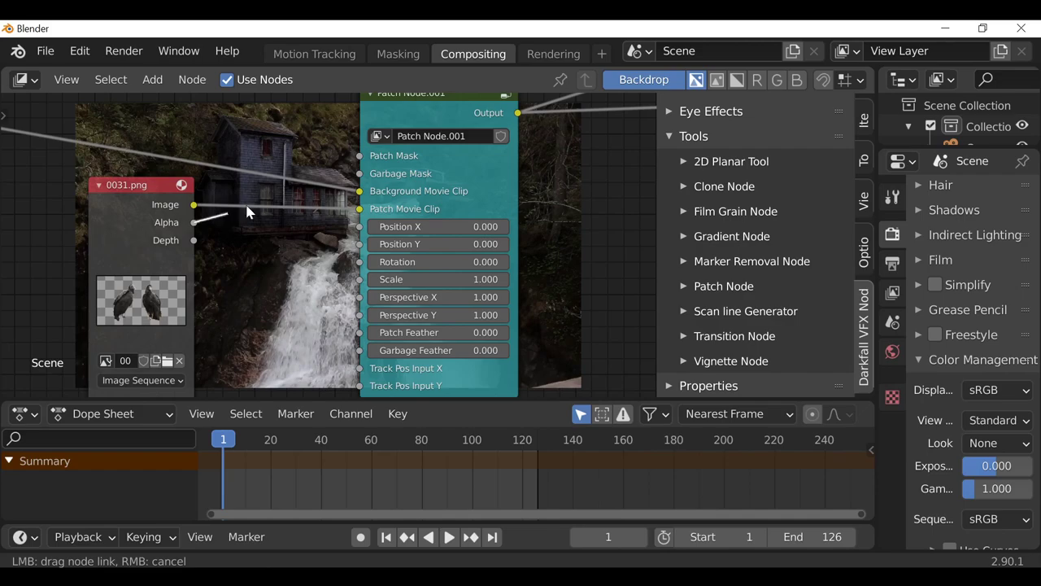
pyautogui.moveTo(365, 158); pyautogui.dragTo(365, 160)
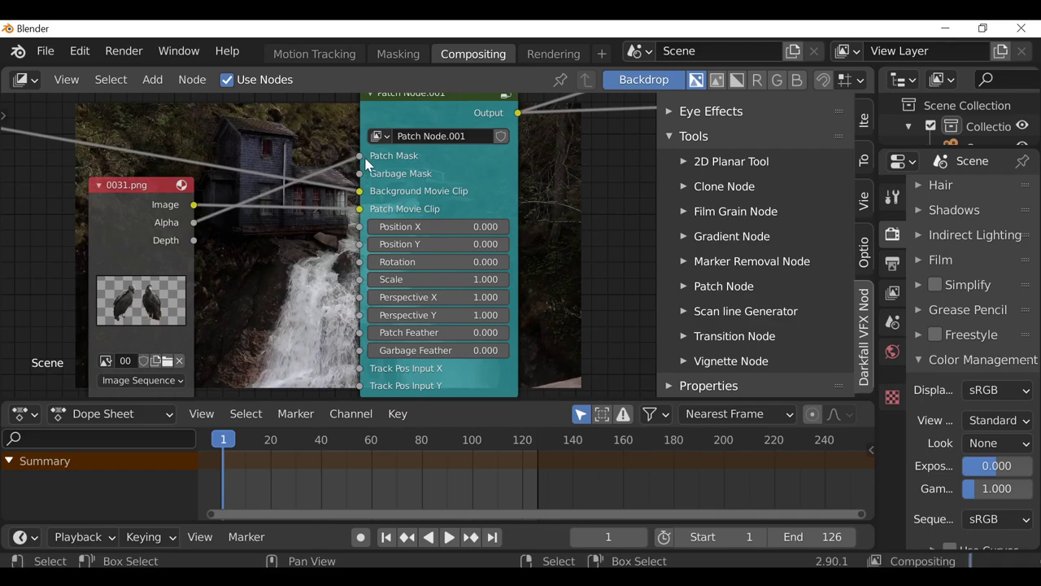
# - In the second Patch Node, shrink the birds to scale 0.040 and place them at Position X 31.600 and Position Y 260.600
pyautogui.moveTo(384, 209); pyautogui.dragTo(294, 110, button='middle')
pyautogui.moveTo(276, 330); pyautogui.dragTo(146, 353, button='middle')
pyautogui.moveTo(177, 268); pyautogui.dragTo(131, 334, button='middle')
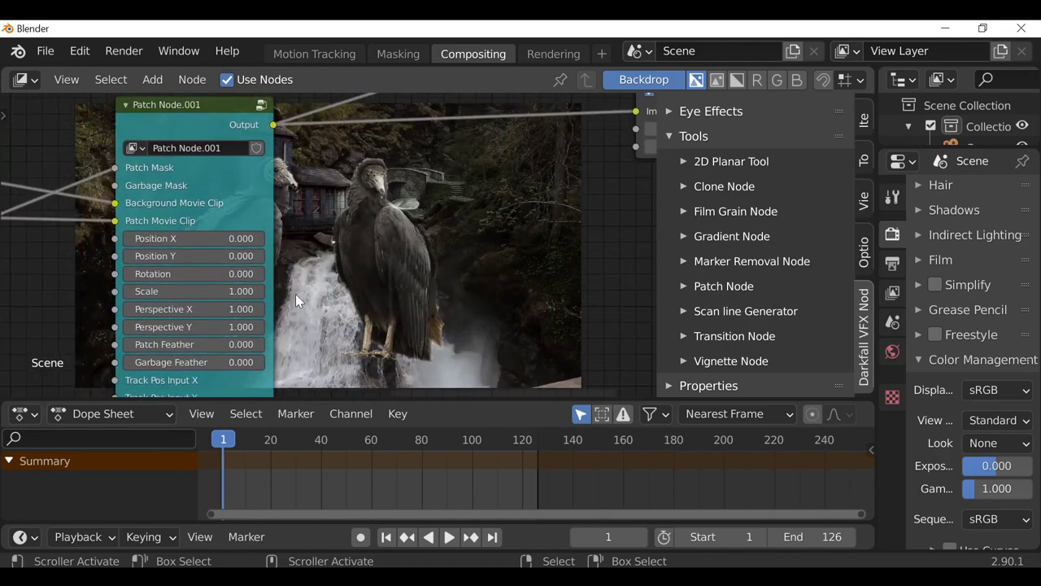
pyautogui.moveTo(161, 283); pyautogui.dragTo(109, 241, button='middle')
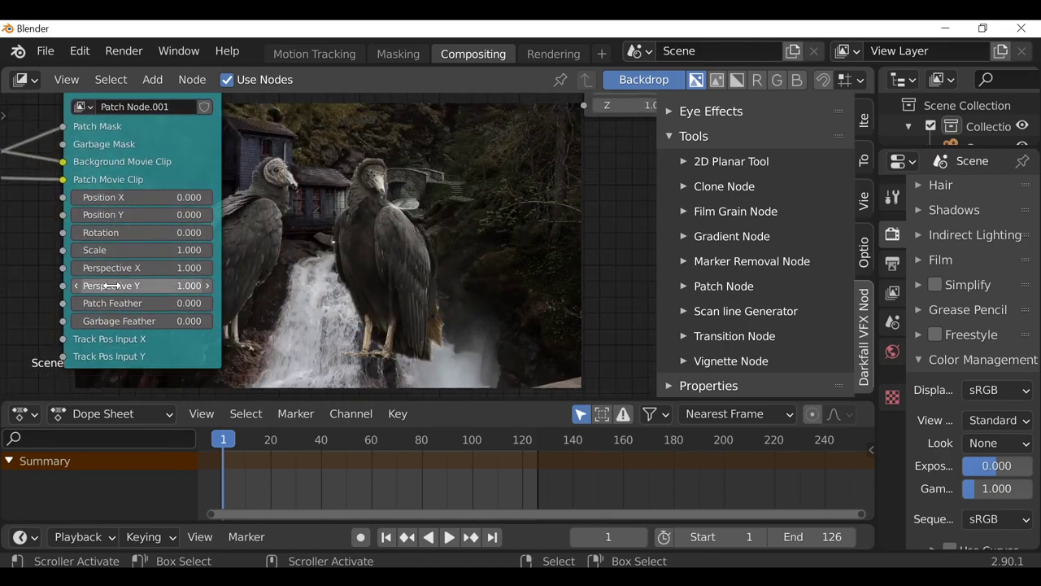
pyautogui.moveTo(133, 250); pyautogui.dragTo(114, 250)
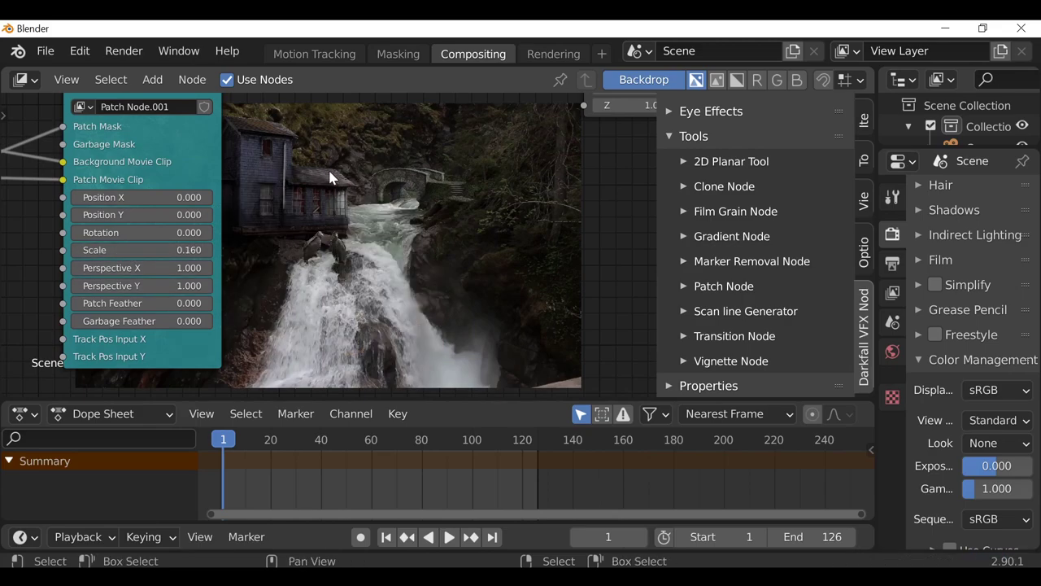
pyautogui.moveTo(122, 215); pyautogui.dragTo(191, 198)
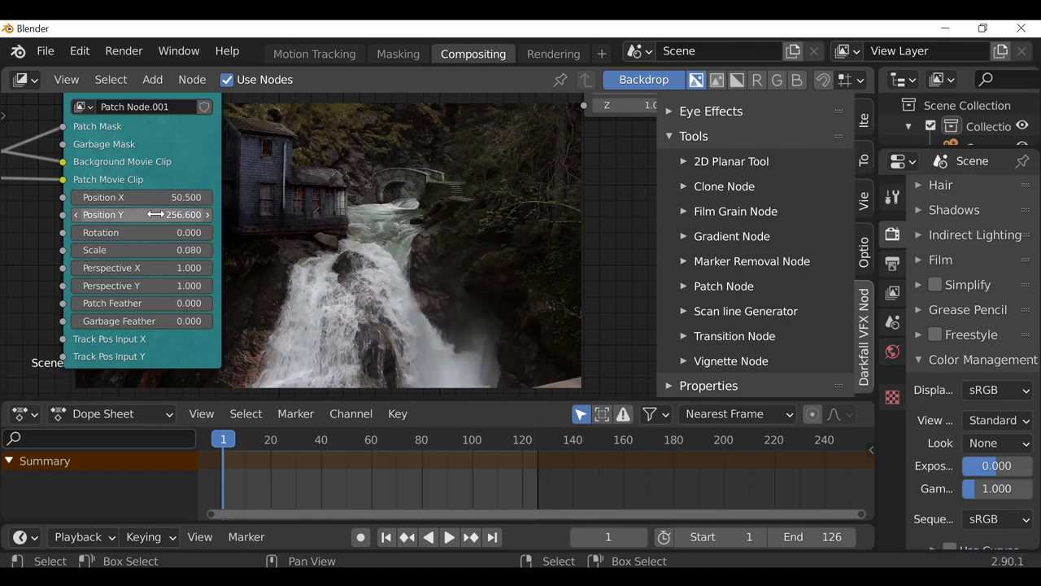
pyautogui.moveTo(152, 197); pyautogui.dragTo(147, 197)
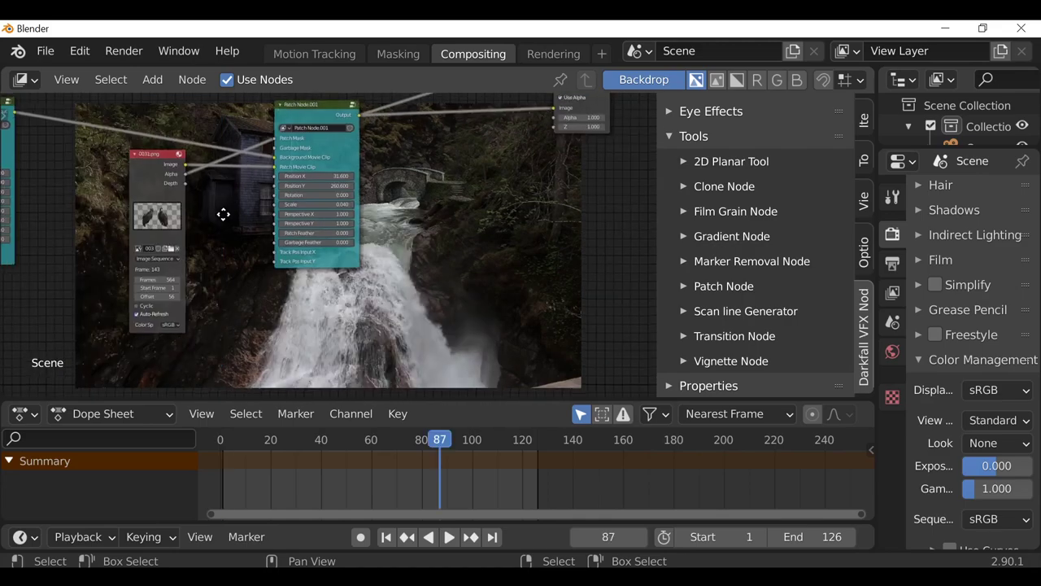
# - Connect the Track Position node's X and Y outputs to the second Patch Node's Track Pos inputs, leaving the Track Position node collapsed
pyautogui.scroll(3, 222, 211)
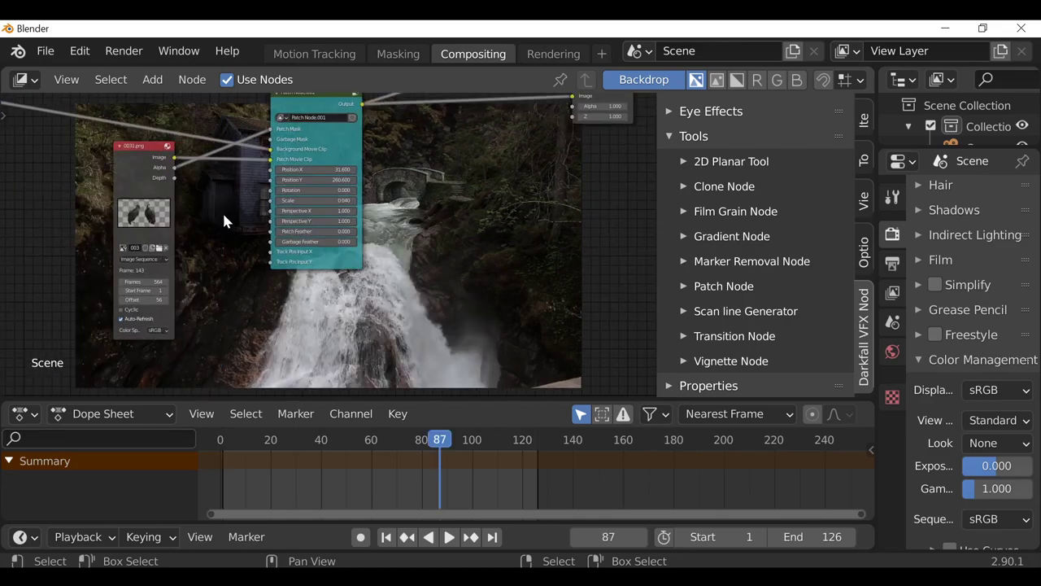
pyautogui.moveTo(135, 265); pyautogui.dragTo(245, 219, button='middle')
pyautogui.scroll(-1, 244, 218)
pyautogui.scroll(1, 245, 218)
pyautogui.moveTo(339, 260); pyautogui.dragTo(447, 209, button='middle')
pyautogui.moveTo(41, 167); pyautogui.dragTo(499, 168)
pyautogui.click(21, 182)
pyautogui.moveTo(79, 208); pyautogui.dragTo(506, 167)
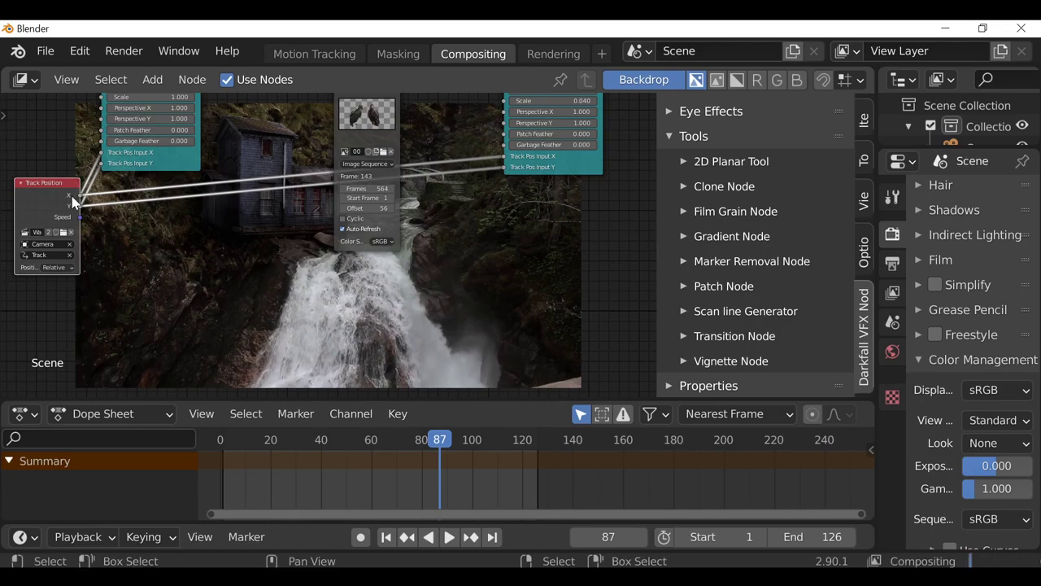
pyautogui.click(21, 182)
pyautogui.moveTo(283, 260); pyautogui.dragTo(91, 139, button='middle')
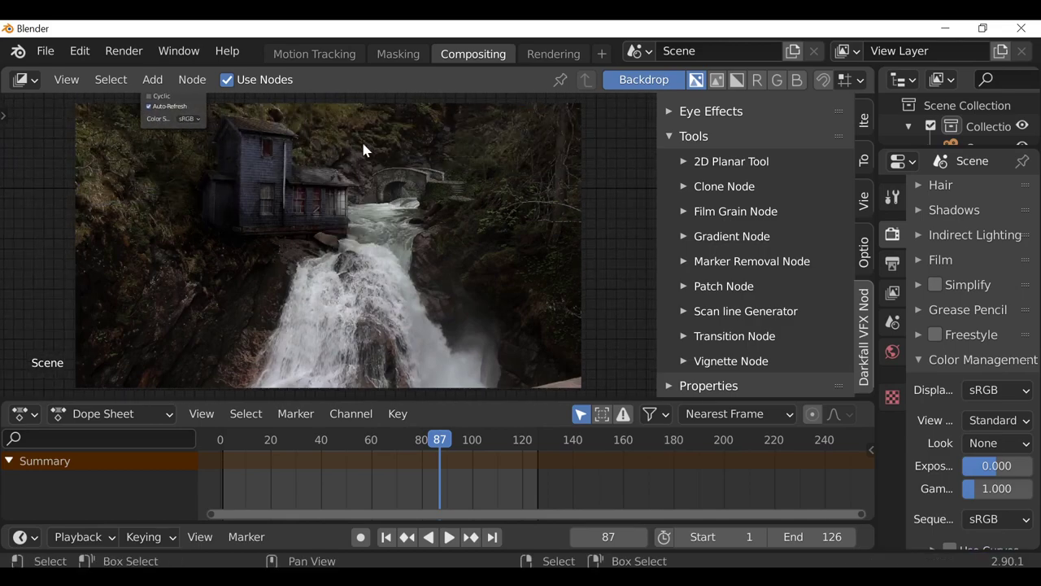
# - Move the Viewer and Composite nodes farther from the second Patch Node to make room for more nodes
pyautogui.moveTo(353, 175); pyautogui.dragTo(209, 374, button='middle')
pyautogui.moveTo(352, 135); pyautogui.dragTo(432, 229)
pyautogui.moveTo(358, 164); pyautogui.dragTo(549, 159)
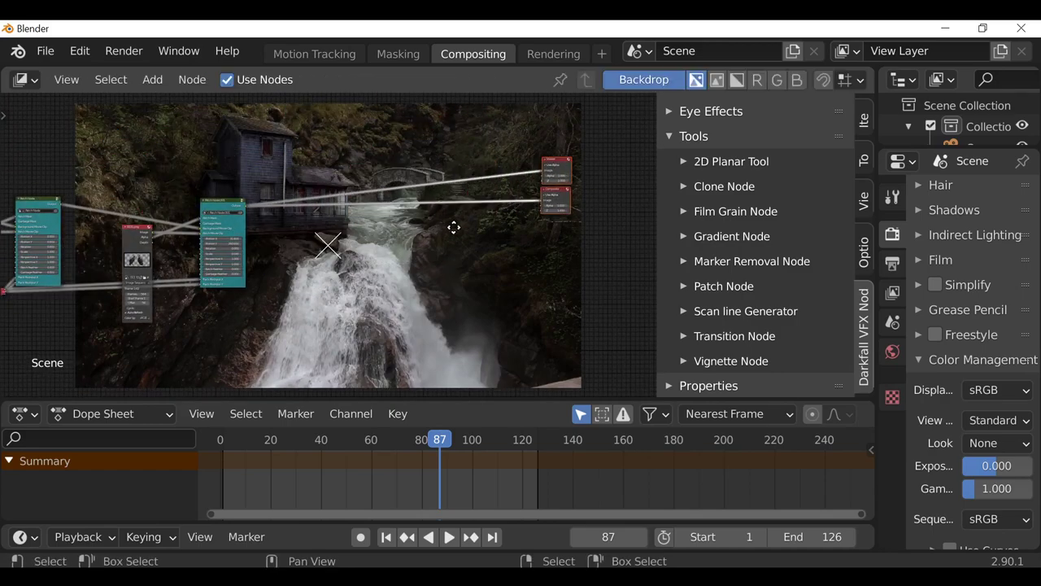
pyautogui.scroll(2, 454, 227)
pyautogui.moveTo(303, 253); pyautogui.dragTo(312, 161, button='middle')
pyautogui.scroll(2, 302, 242)
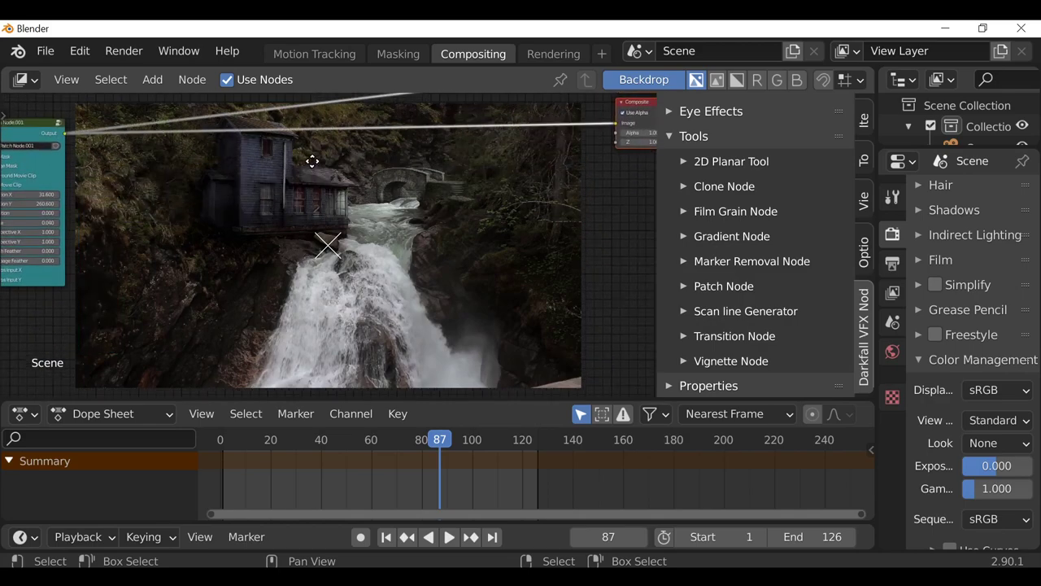
pyautogui.moveTo(252, 223); pyautogui.dragTo(240, 252, button='middle')
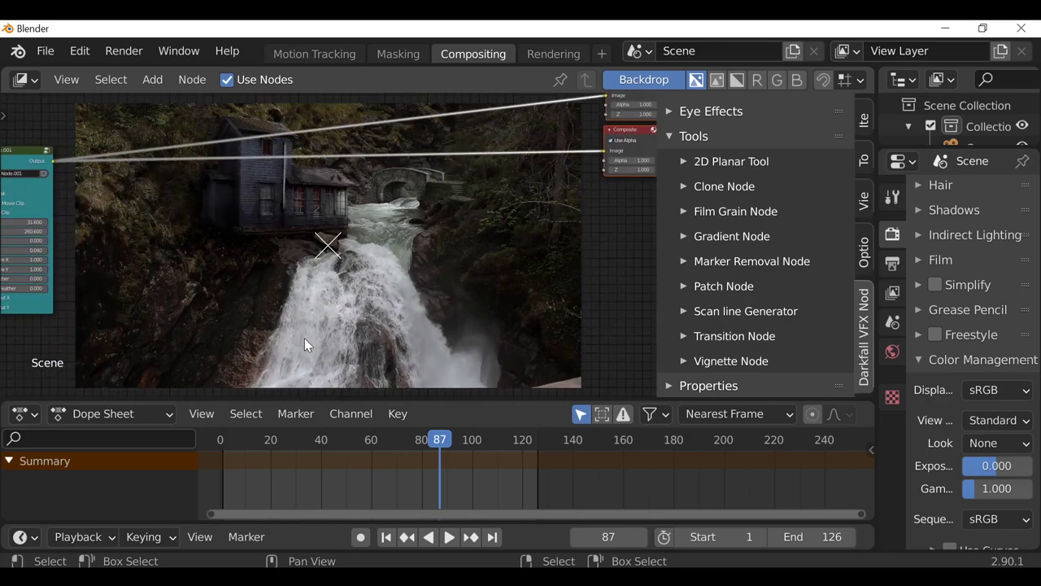
# - Add a Gradient Node from the Darkfall VFX tools and place it just after the second Patch Node, below its output links
pyautogui.click(701, 237)
pyautogui.click(785, 272)
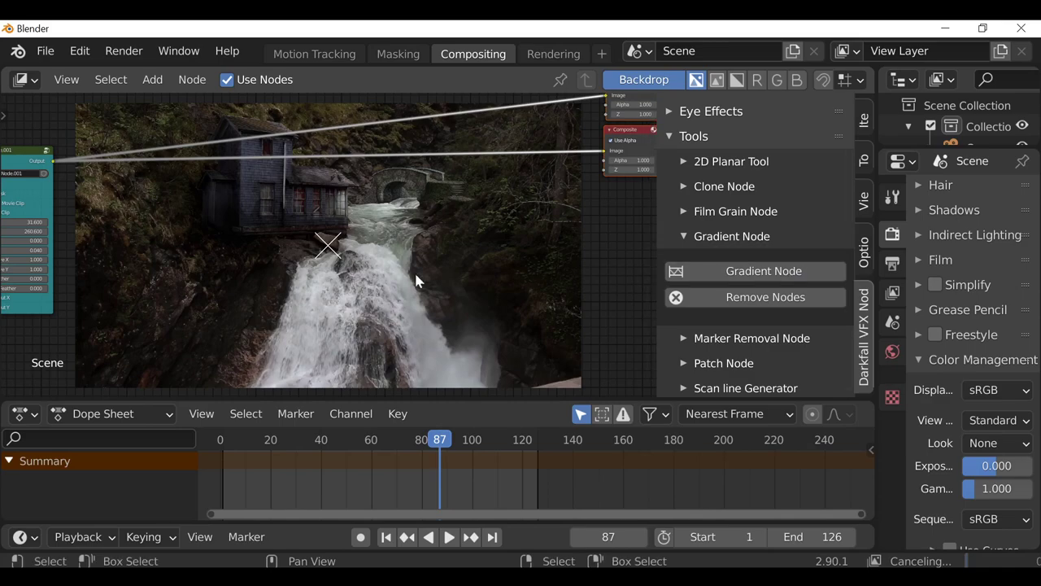
pyautogui.moveTo(434, 182); pyautogui.dragTo(427, 165, button='middle')
pyautogui.moveTo(170, 263); pyautogui.dragTo(419, 162)
pyautogui.scroll(1, 420, 162)
pyautogui.scroll(5, 420, 160)
pyautogui.moveTo(389, 209); pyautogui.dragTo(285, 337, button='middle')
pyautogui.moveTo(353, 244); pyautogui.dragTo(215, 188)
# - Insert a Mix node between the second Patch Node and the output nodes, and connect the Gradient node's Color output to its Fac input
pyautogui.moveTo(271, 157); pyautogui.dragTo(189, 214, button='middle')
pyautogui.hotkey('shift', 'a')
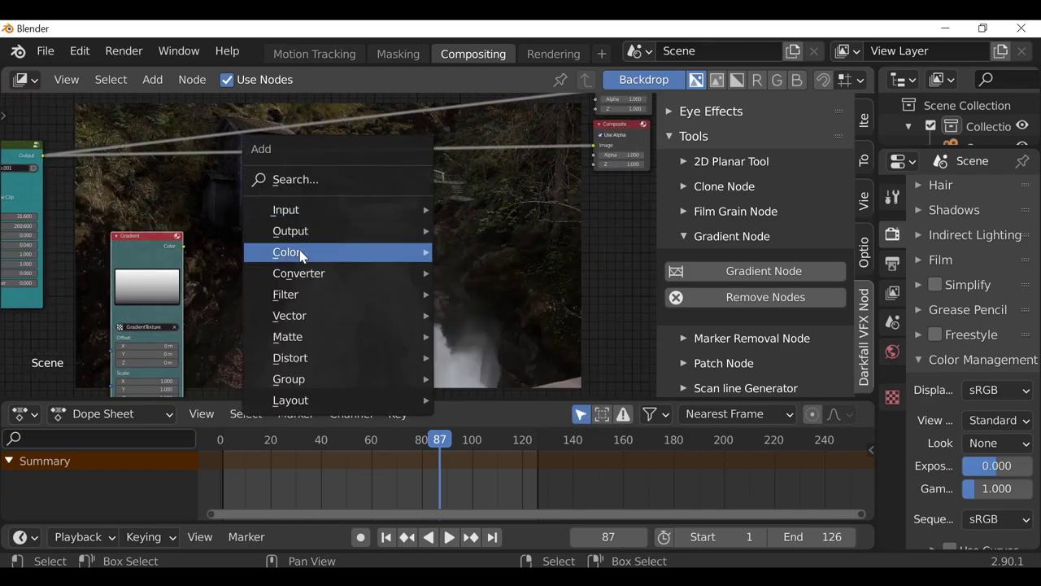
pyautogui.moveTo(292, 252)
pyautogui.click(489, 435)
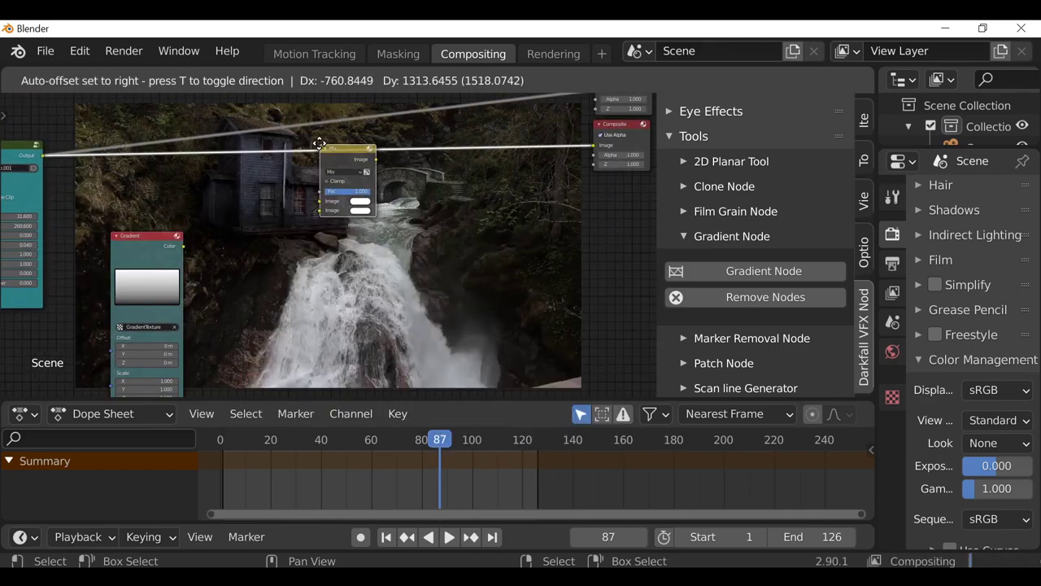
pyautogui.click(348, 159)
pyautogui.moveTo(182, 245); pyautogui.dragTo(227, 230)
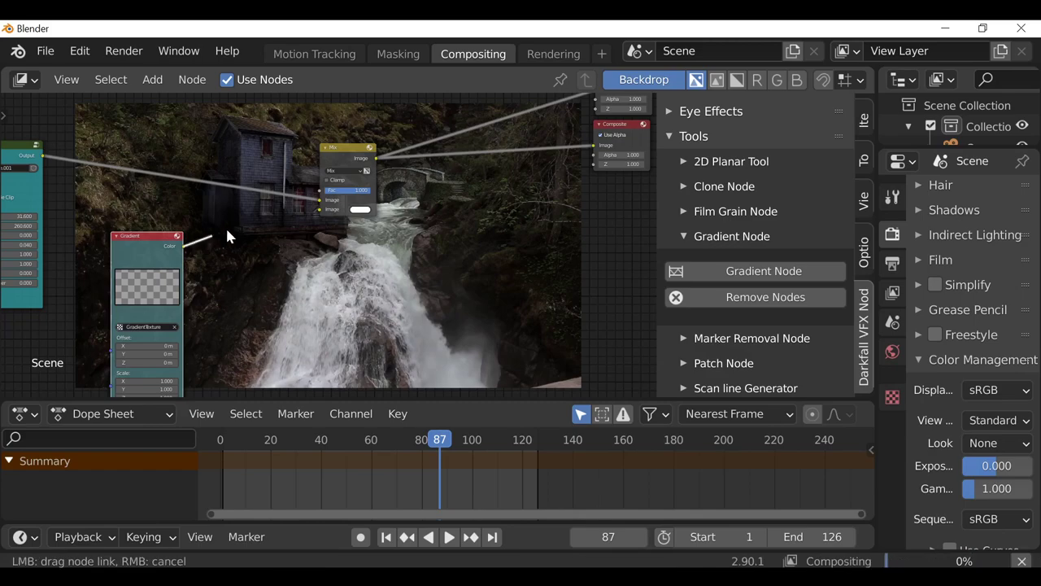
pyautogui.moveTo(312, 194); pyautogui.dragTo(319, 191)
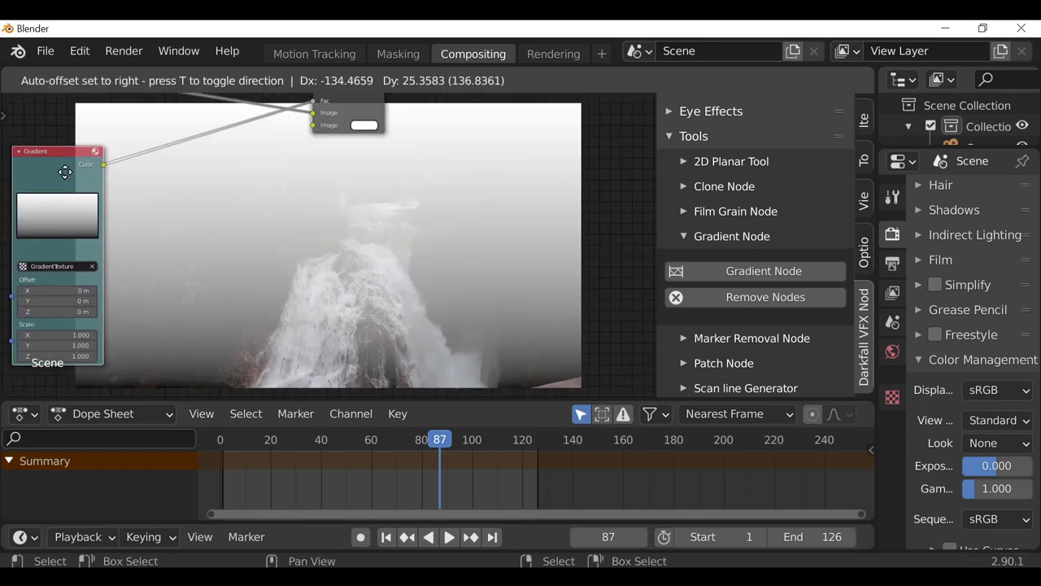
# - Insert a ColorRamp node on the link between the Gradient node's Color output and the Mix node's Fac input
pyautogui.moveTo(70, 163); pyautogui.dragTo(75, 163)
pyautogui.moveTo(163, 193); pyautogui.dragTo(193, 207, button='middle')
pyautogui.hotkey('shift', 'a')
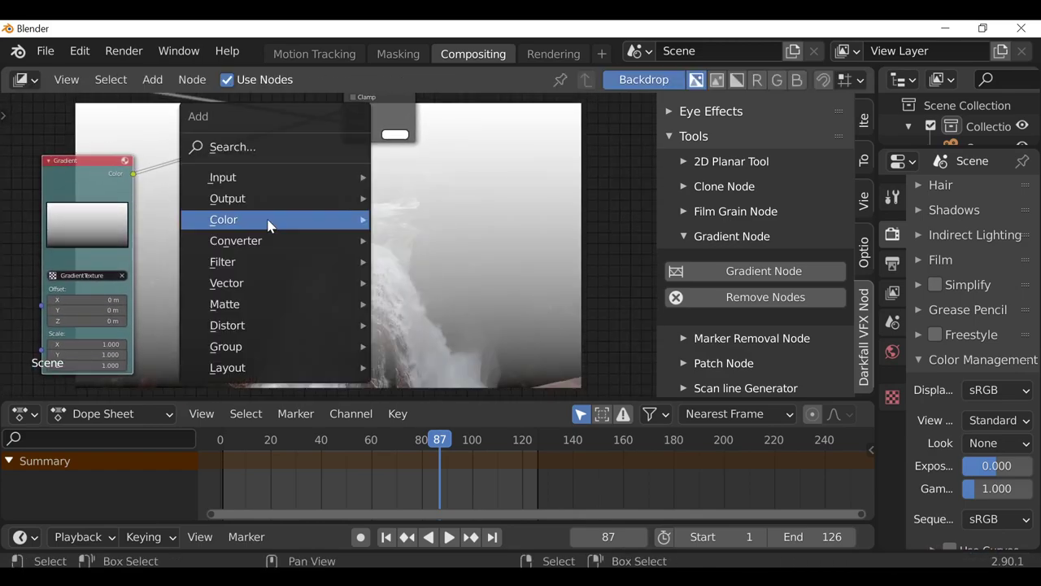
pyautogui.moveTo(257, 243)
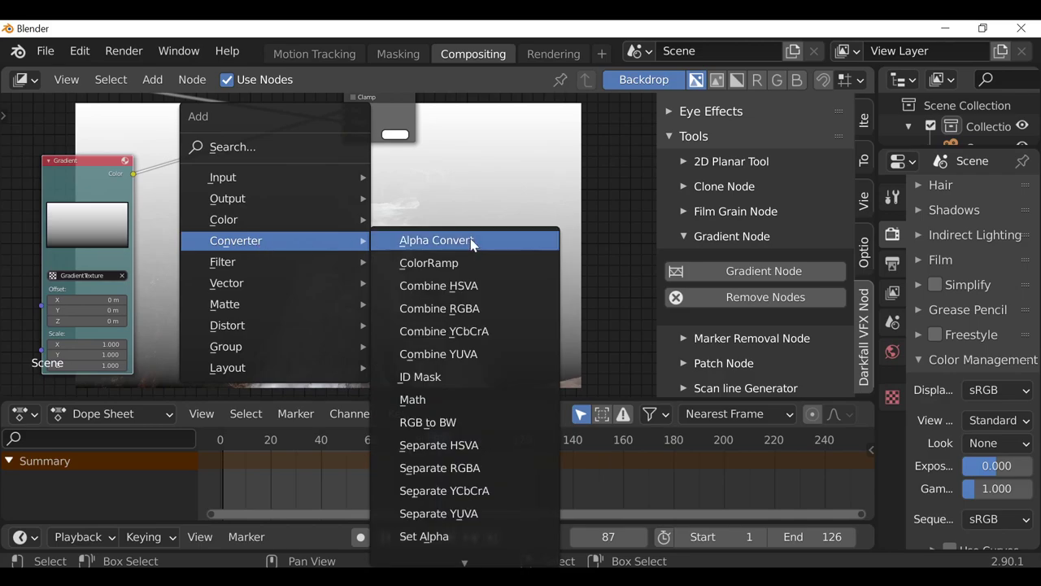
pyautogui.click(455, 262)
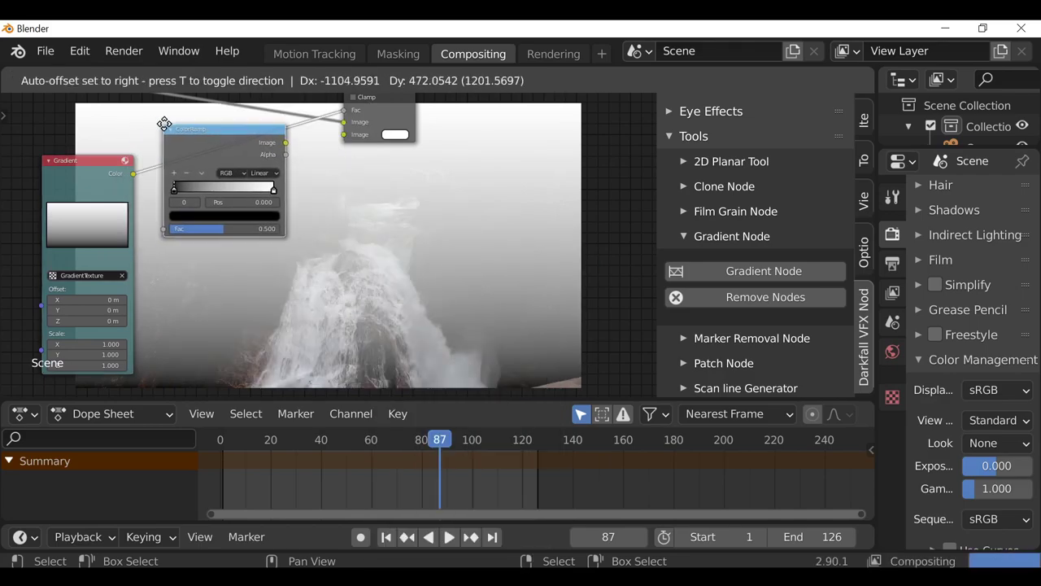
pyautogui.click(165, 120)
# - Reverse the ColorRamp so it runs from white at position 0.007 to black at 1.000
pyautogui.moveTo(213, 189); pyautogui.dragTo(208, 210, button='middle')
pyautogui.scroll(2, 297, 171)
pyautogui.scroll(2, 222, 201)
pyautogui.moveTo(143, 198); pyautogui.dragTo(214, 196)
pyautogui.moveTo(281, 200); pyautogui.dragTo(134, 206)
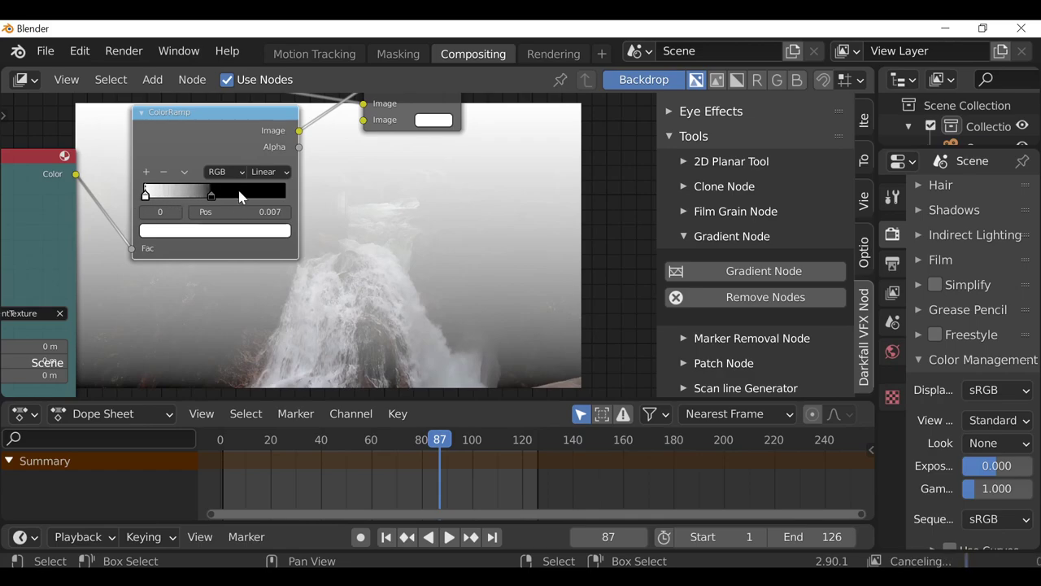
pyautogui.moveTo(211, 197); pyautogui.dragTo(266, 196)
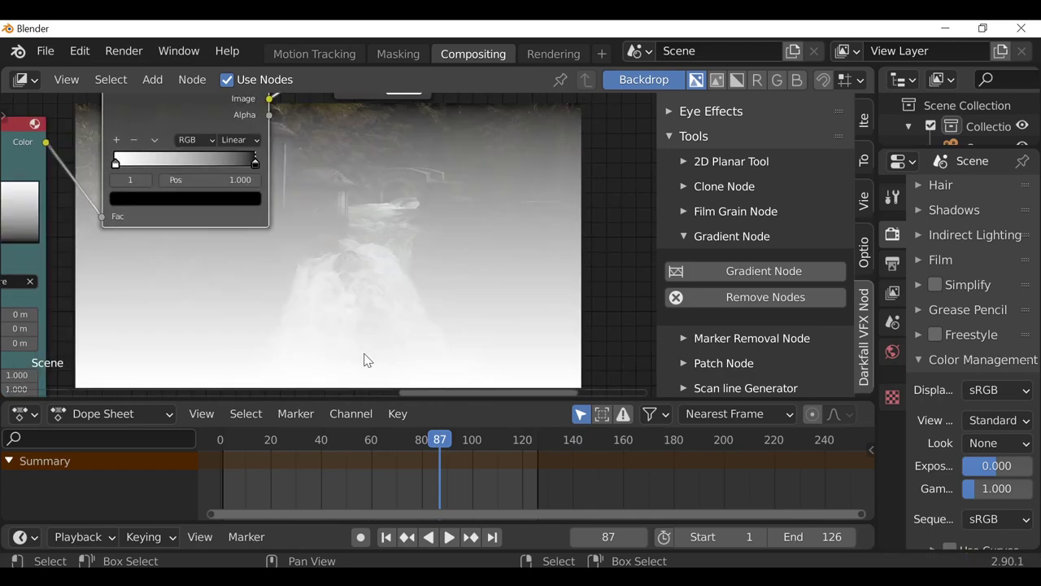
# - Darken the ColorRamp's white stop to a dark gray and move the black stop to position 0.647
pyautogui.moveTo(255, 161); pyautogui.dragTo(180, 168)
pyautogui.moveTo(113, 162); pyautogui.dragTo(115, 162)
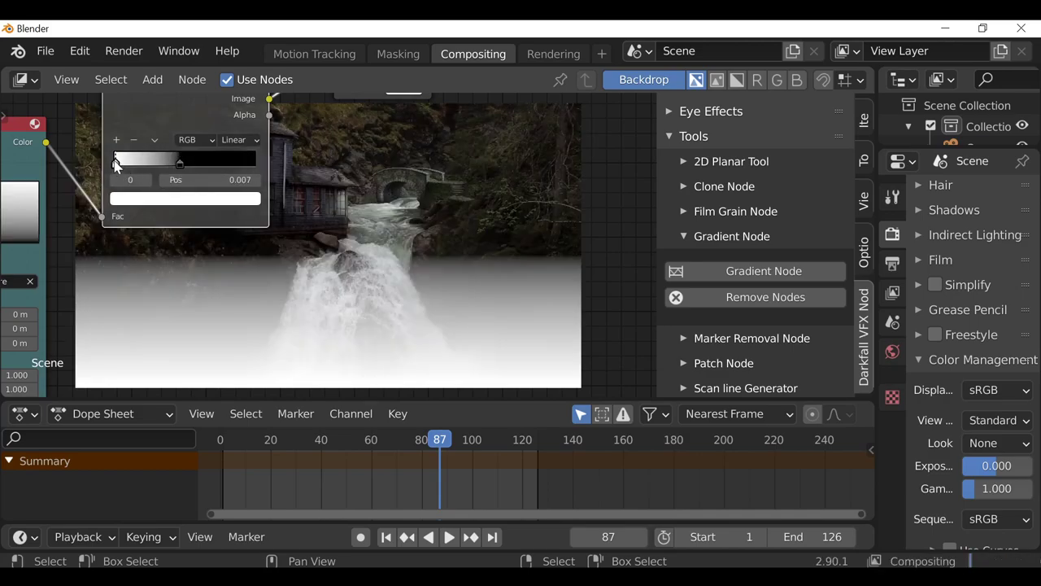
pyautogui.click(169, 203)
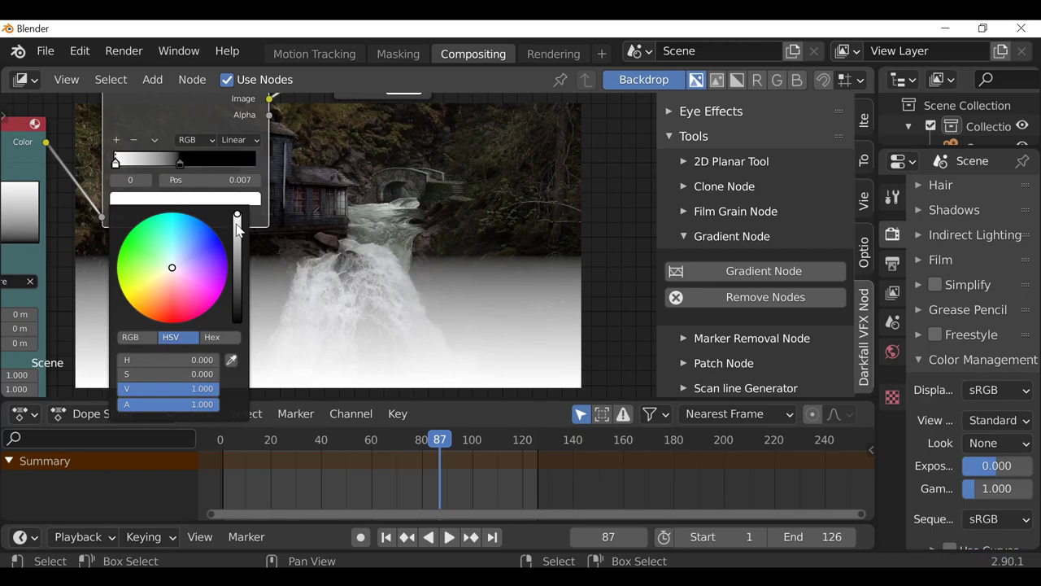
pyautogui.moveTo(237, 228); pyautogui.dragTo(238, 290)
pyautogui.moveTo(322, 278); pyautogui.dragTo(309, 304, button='middle')
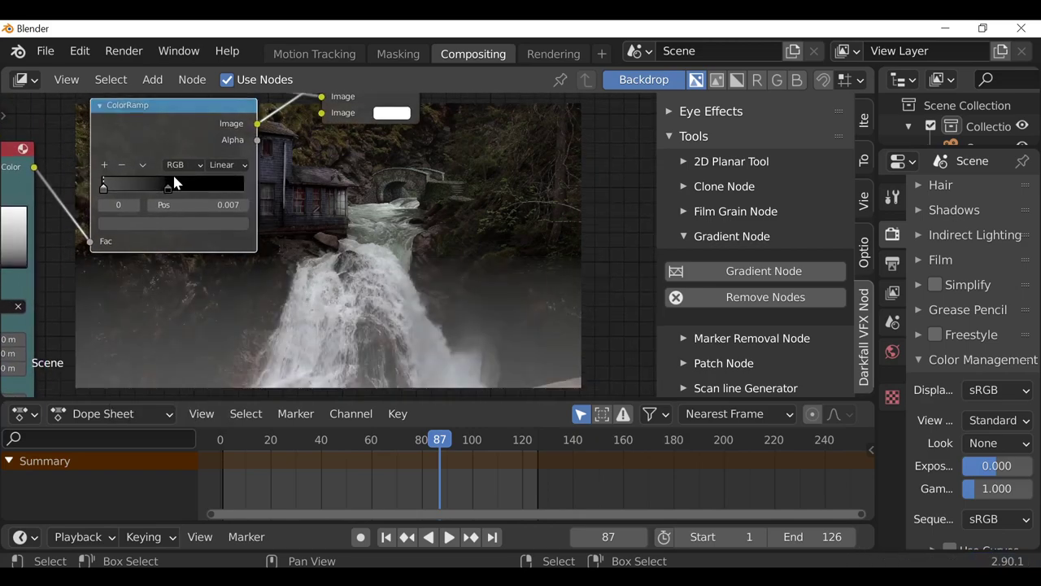
pyautogui.moveTo(169, 192); pyautogui.dragTo(187, 193)
# - Adjust the second image color of the gradient's Mix node to a nearly white tint
pyautogui.scroll(-1, 302, 232)
pyautogui.moveTo(303, 232); pyautogui.dragTo(291, 186, button='middle')
pyautogui.scroll(-4, 358, 167)
pyautogui.moveTo(374, 154); pyautogui.dragTo(281, 249, button='middle')
pyautogui.scroll(1, 281, 255)
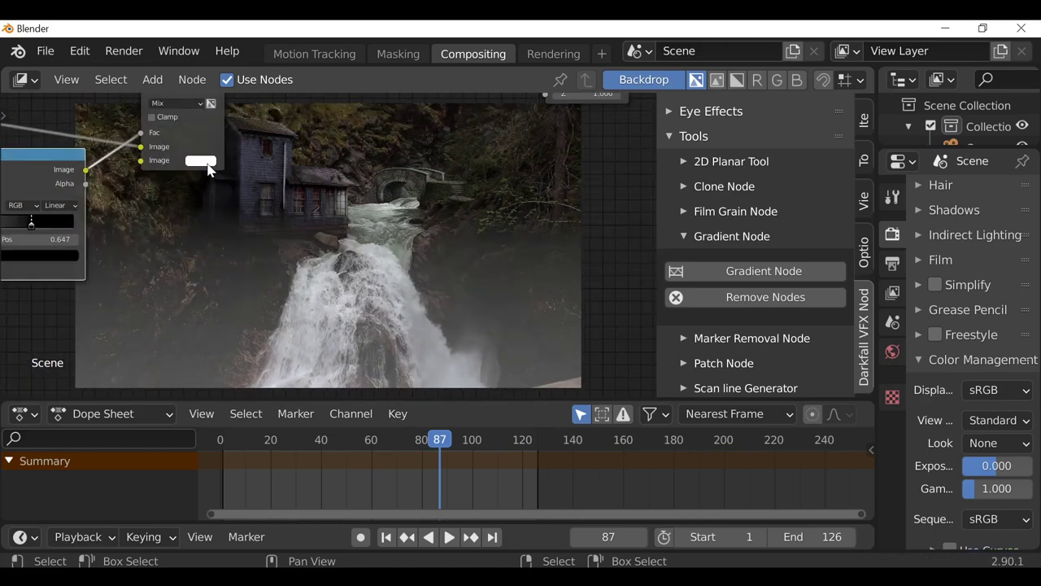
pyautogui.click(194, 161)
pyautogui.moveTo(238, 219); pyautogui.dragTo(237, 215)
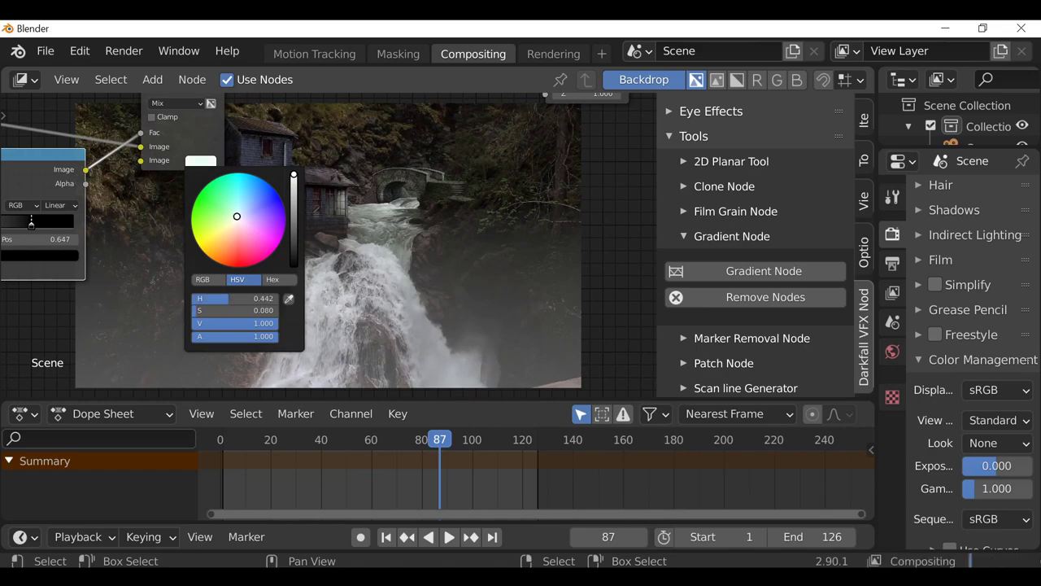
# - Insert a second Mix node between the first Mix node and the Viewer and Composite nodes
pyautogui.moveTo(371, 218); pyautogui.dragTo(311, 271, button='middle')
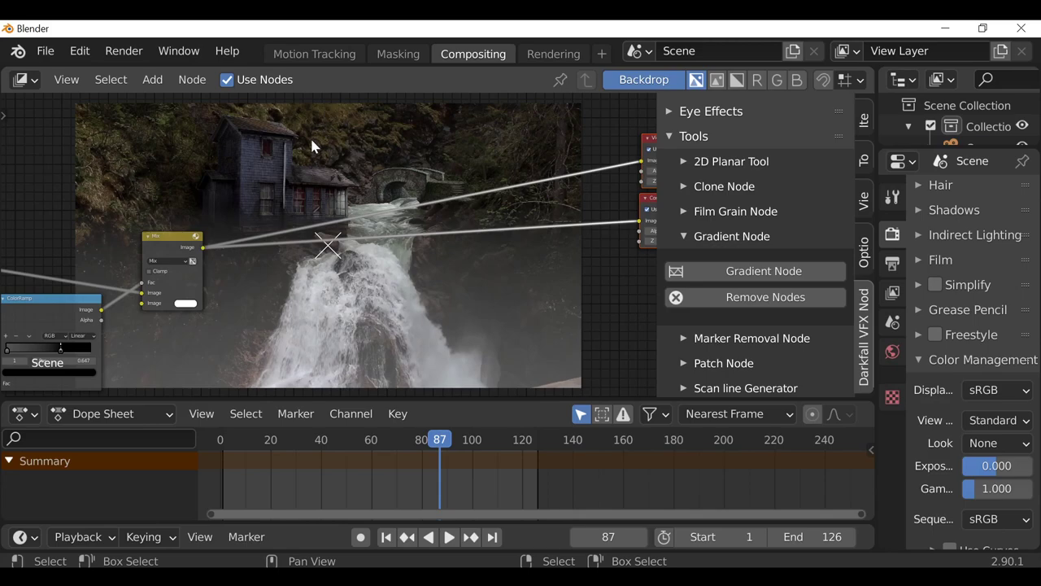
pyautogui.hotkey('shift', 'a')
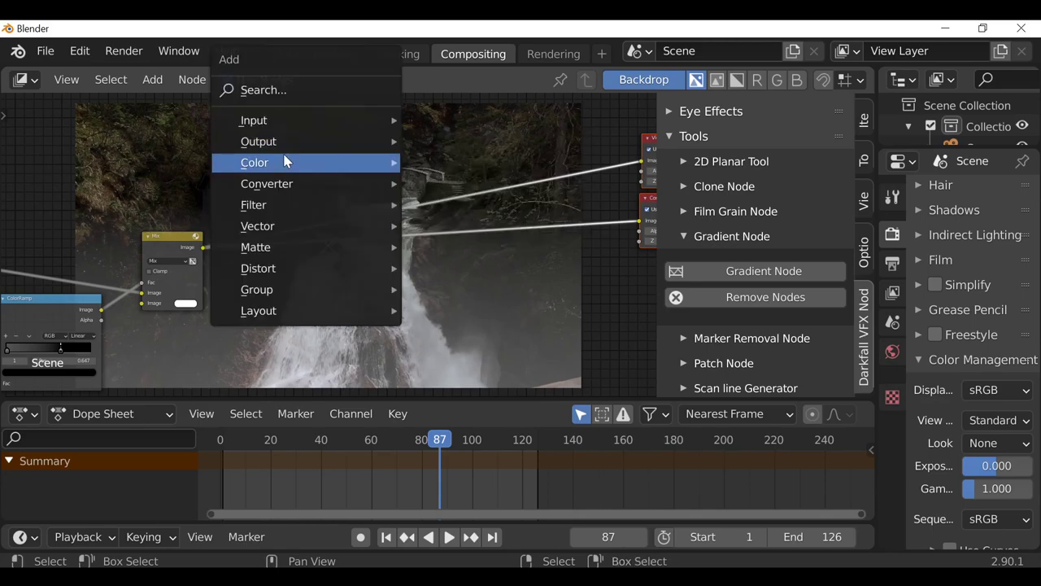
pyautogui.moveTo(311, 160)
pyautogui.click(477, 341)
pyautogui.click(408, 217)
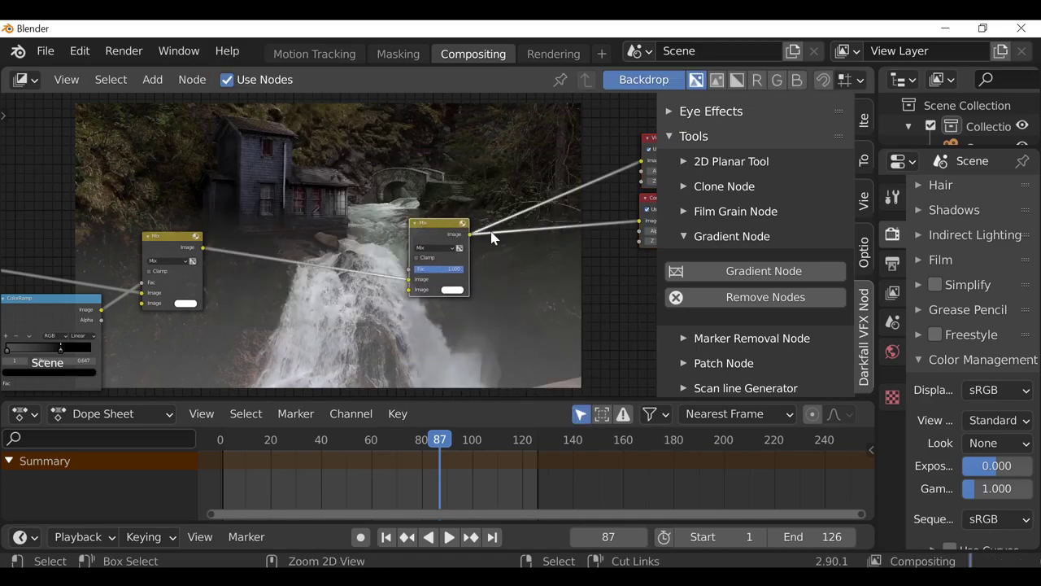
# - Add an Ellipse Mask node between the two Mix nodes and connect its Mask output to the second Mix node's Fac input
pyautogui.moveTo(555, 182); pyautogui.dragTo(502, 168, button='middle')
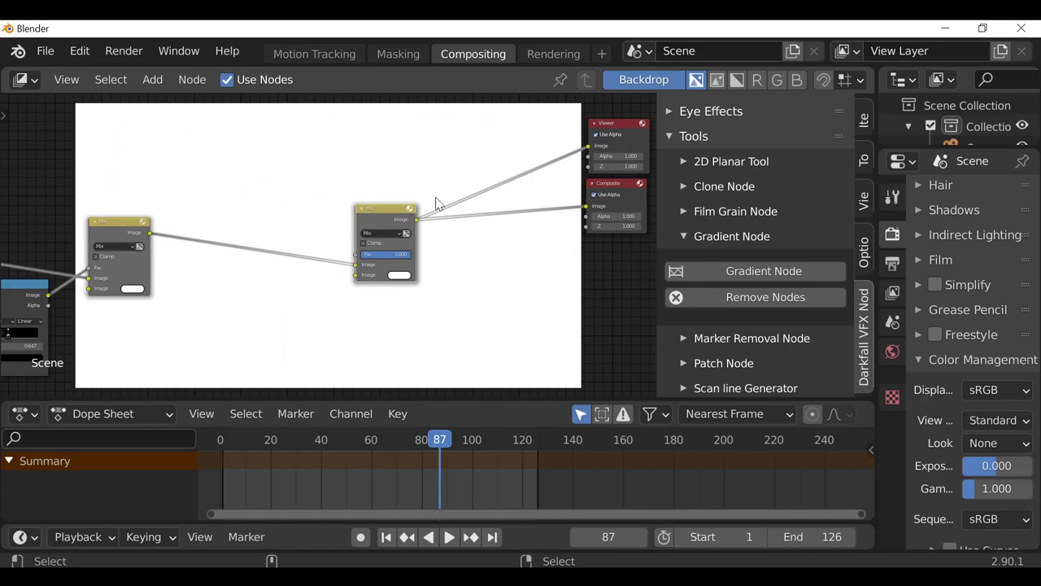
pyautogui.moveTo(361, 201); pyautogui.dragTo(414, 168, button='middle')
pyautogui.scroll(1, 414, 169)
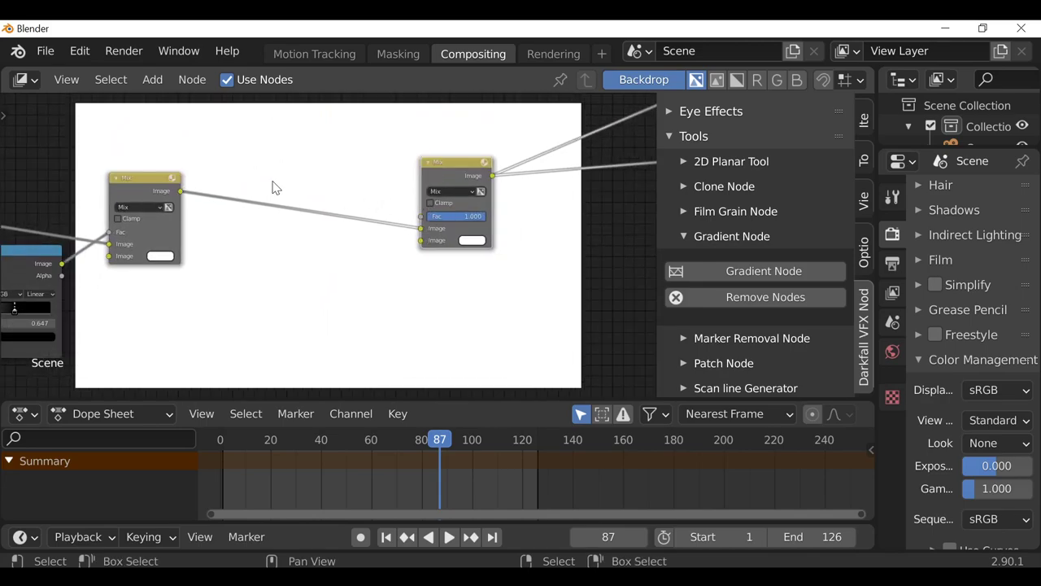
pyautogui.hotkey('shift', 'a')
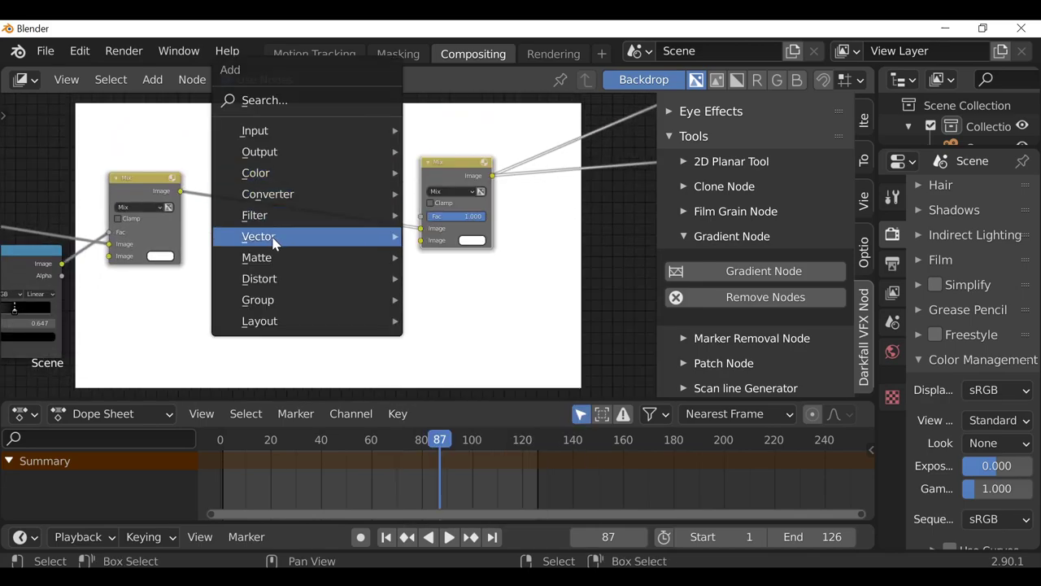
pyautogui.moveTo(262, 259)
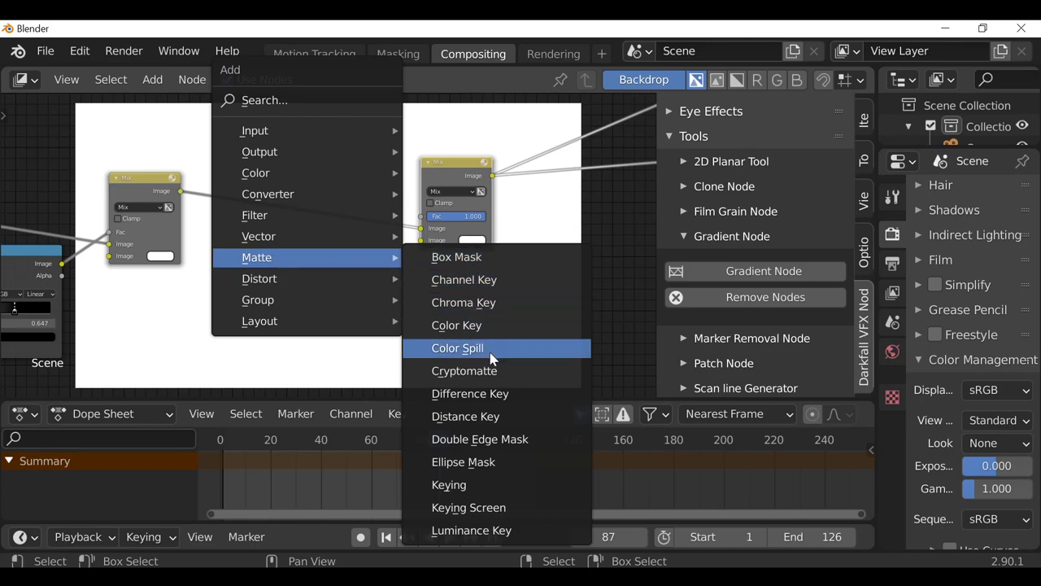
pyautogui.click(525, 462)
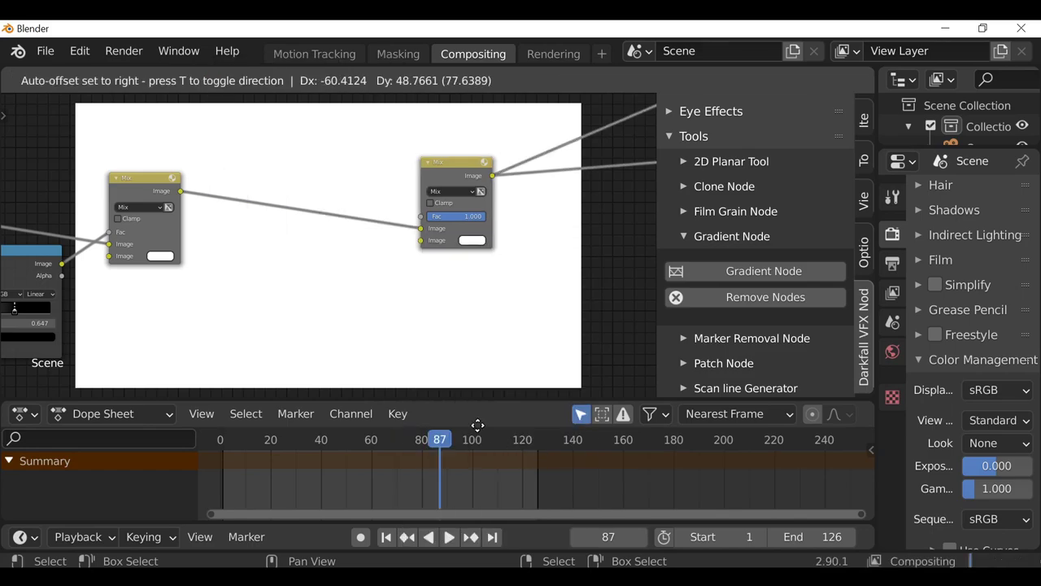
pyautogui.click(270, 240)
pyautogui.scroll(2, 342, 241)
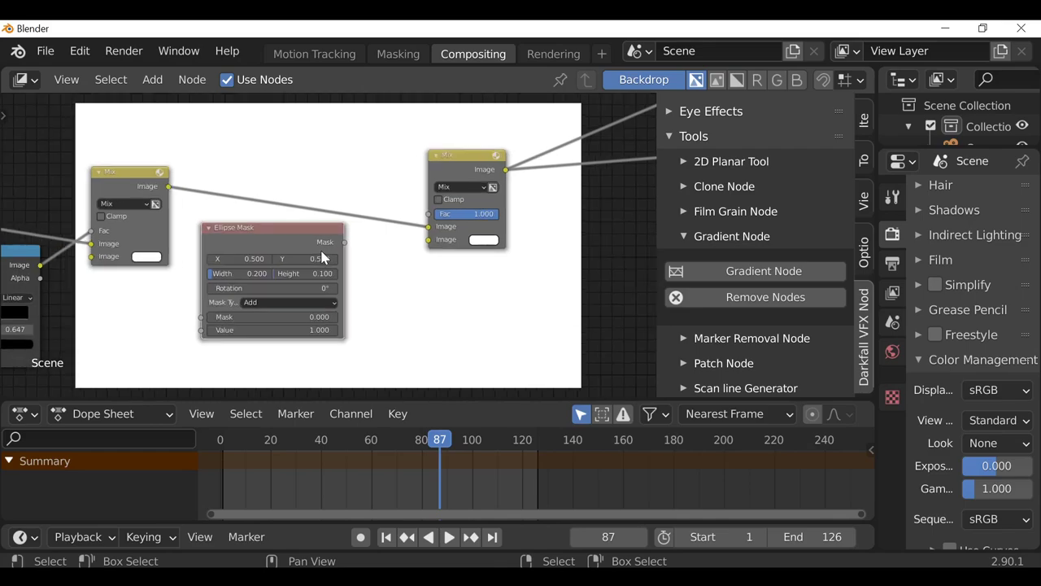
pyautogui.moveTo(347, 244); pyautogui.dragTo(439, 209)
# - Shrink the ellipse mask to a width of 0.062 and a height of 0.066
pyautogui.moveTo(353, 312); pyautogui.dragTo(256, 209, button='middle')
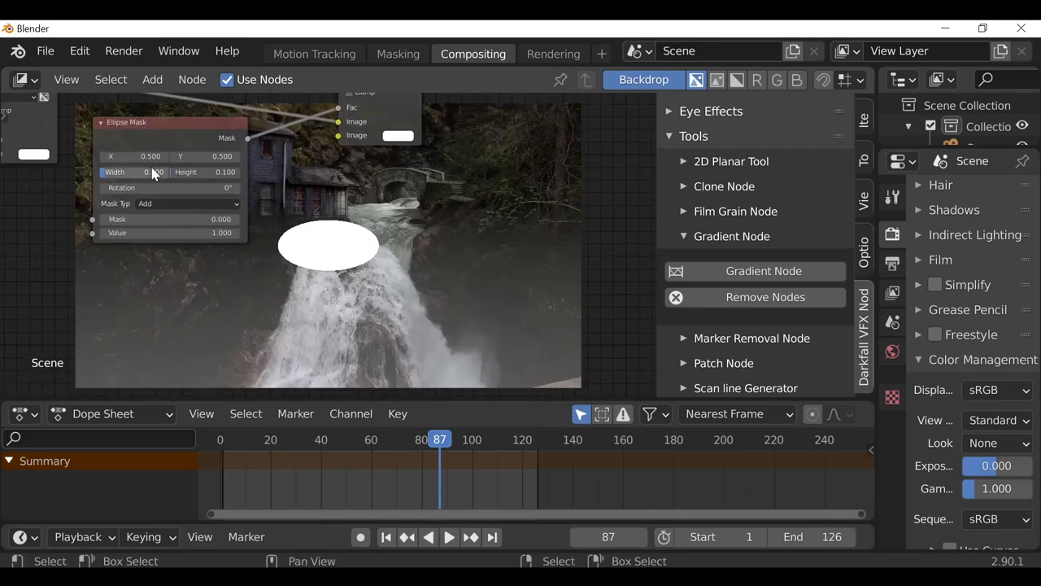
pyautogui.moveTo(142, 179); pyautogui.dragTo(131, 179)
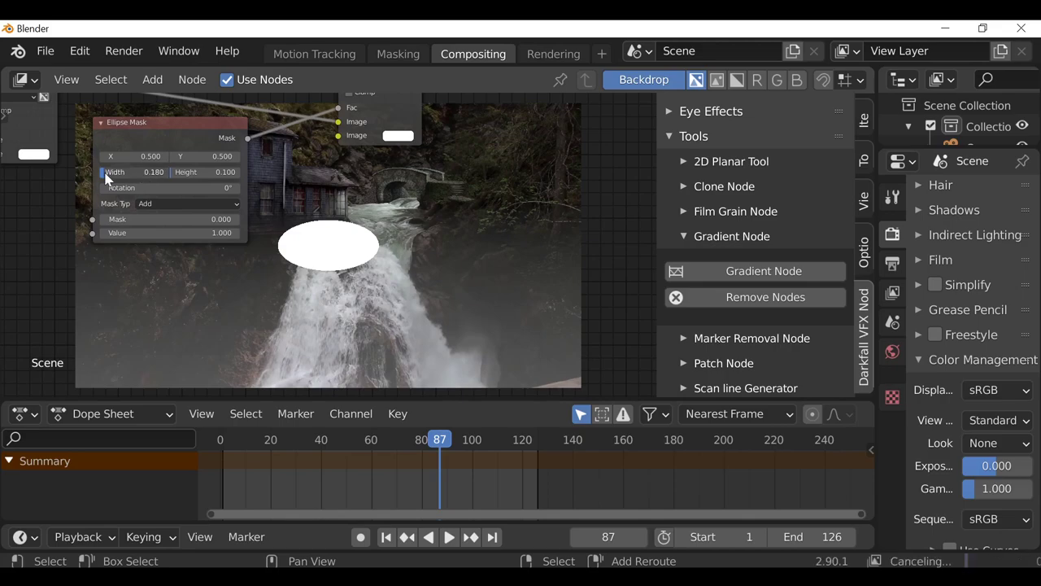
pyautogui.moveTo(215, 171); pyautogui.dragTo(205, 171)
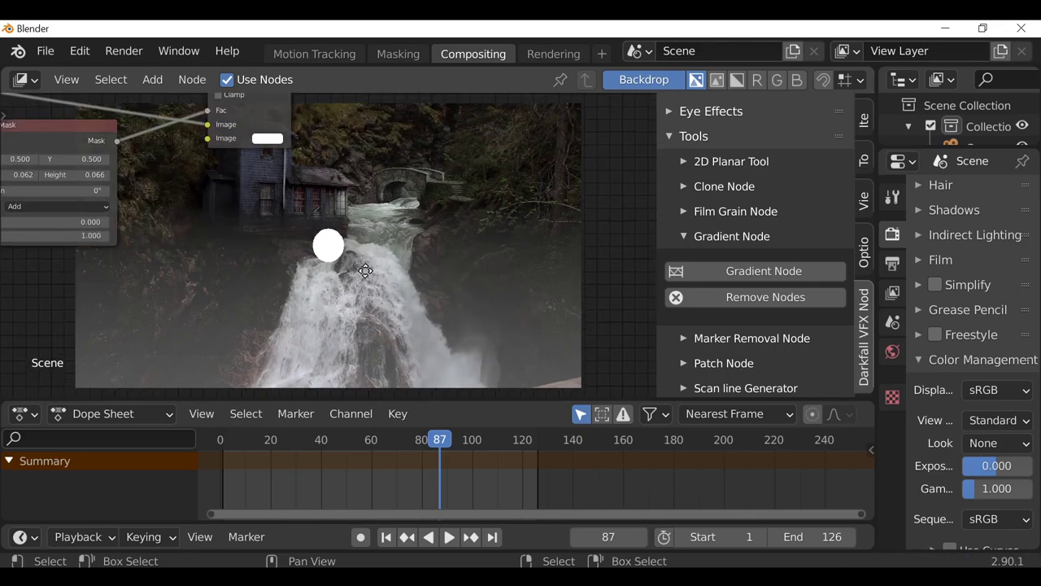
# - Change the second Mix node's lower image color to orange
pyautogui.moveTo(365, 268); pyautogui.dragTo(391, 332, button='middle')
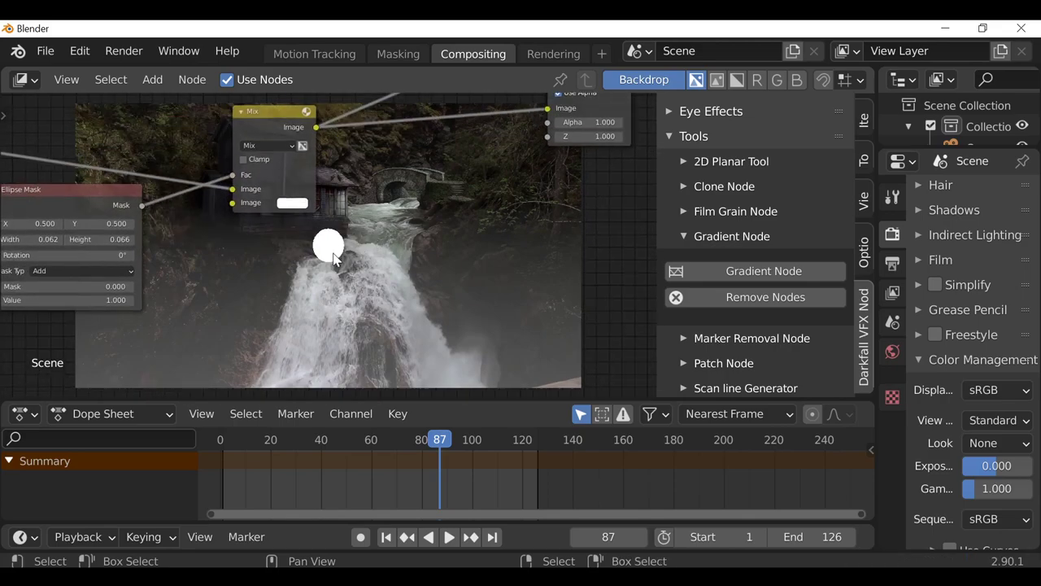
pyautogui.moveTo(333, 259); pyautogui.dragTo(328, 245, button='middle')
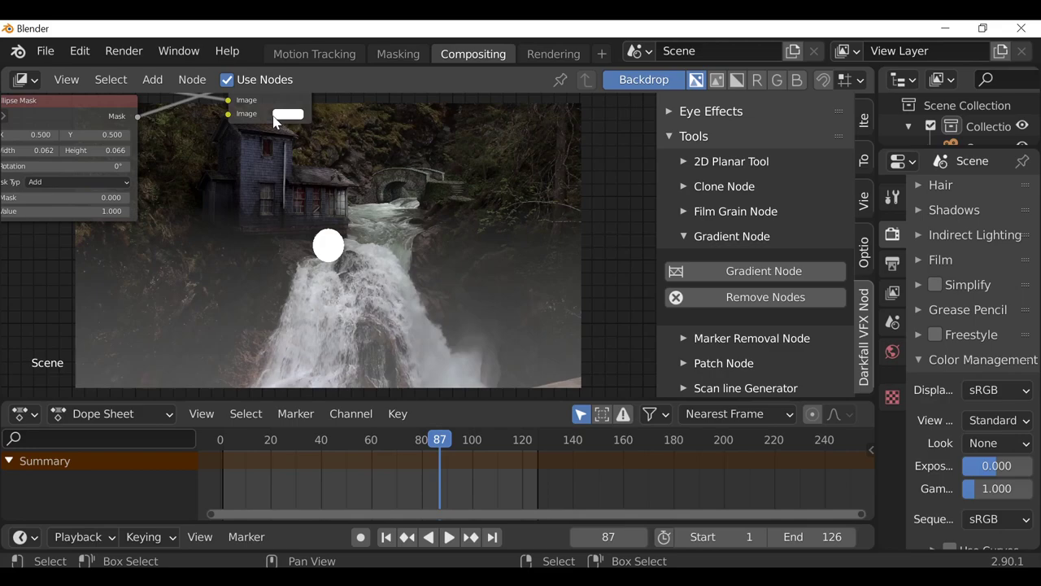
pyautogui.click(295, 115)
pyautogui.moveTo(313, 176); pyautogui.dragTo(314, 189)
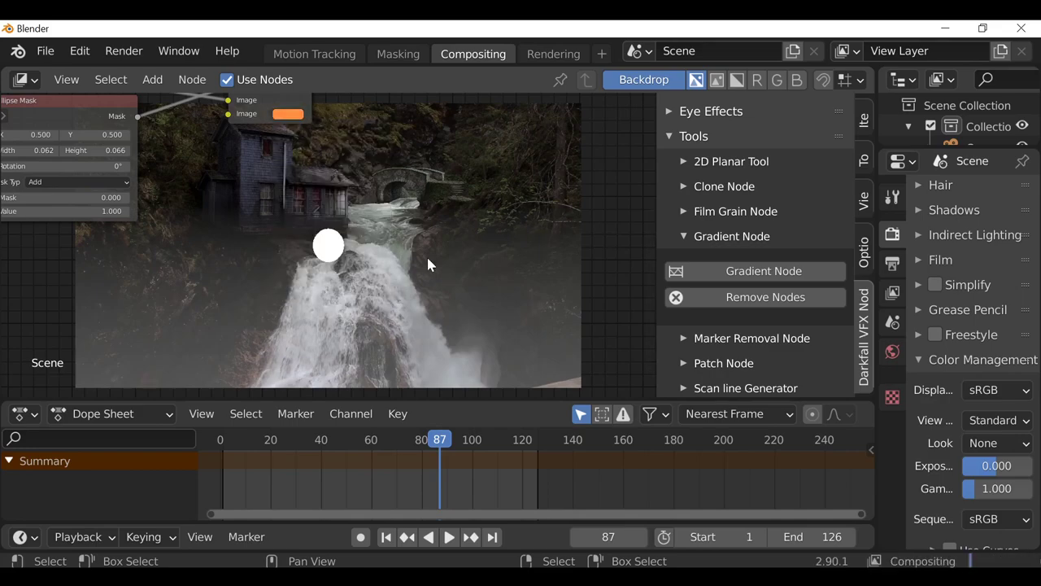
# - Enlarge the node editor by hiding its sidebar and shrinking the Dope Sheet area, and move the second Mix node away from the ellipse
pyautogui.press('n')
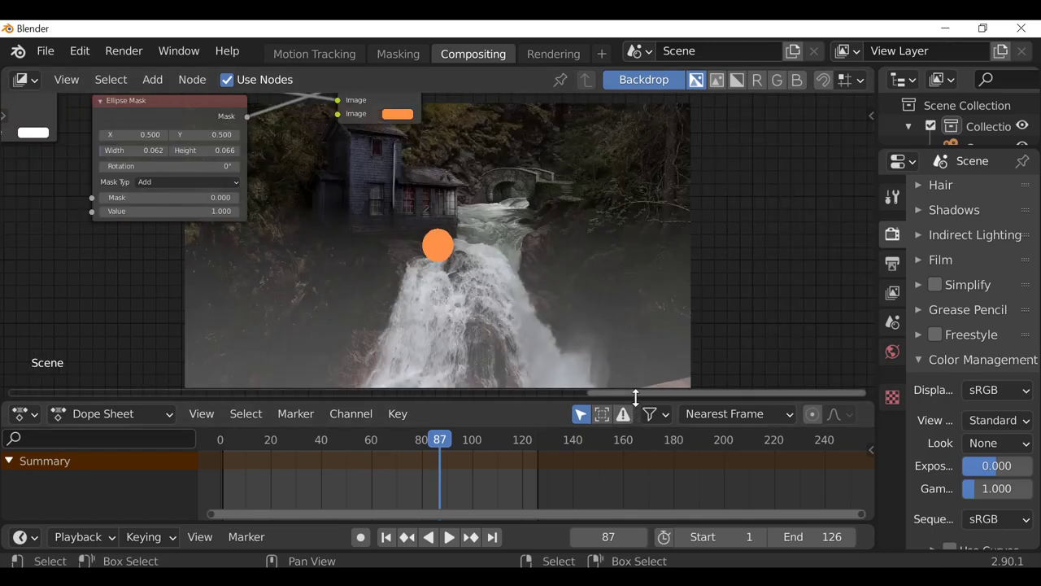
pyautogui.moveTo(635, 402); pyautogui.dragTo(635, 445)
pyautogui.moveTo(450, 265); pyautogui.dragTo(440, 352, button='middle')
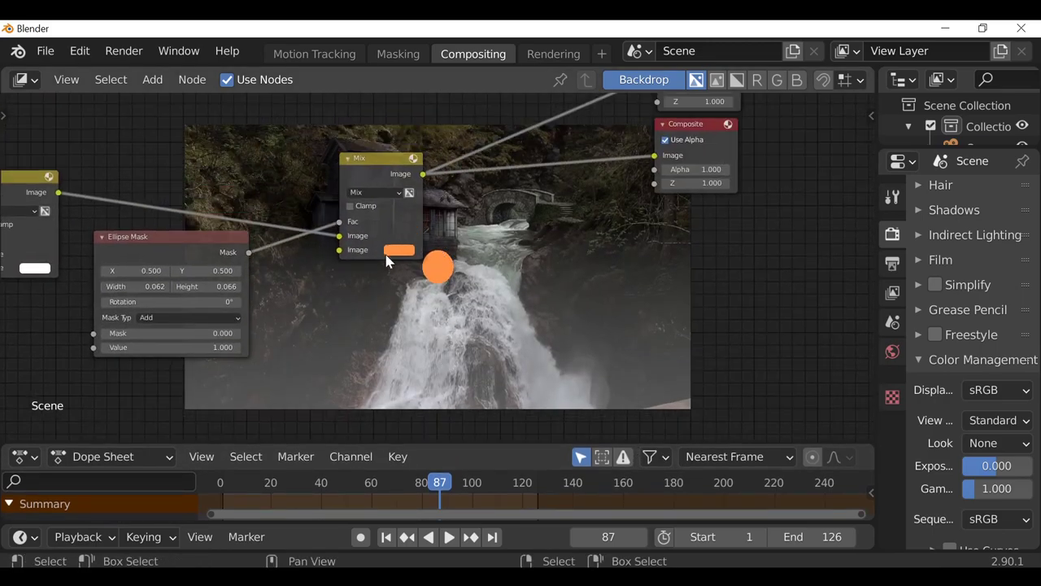
pyautogui.moveTo(386, 254); pyautogui.dragTo(381, 223, button='middle')
pyautogui.moveTo(373, 153); pyautogui.dragTo(416, 120)
# - Place the ellipse mask at X 0.460 and Y 0.980 and widen it to 0.091
pyautogui.moveTo(341, 312); pyautogui.dragTo(326, 201, button='middle')
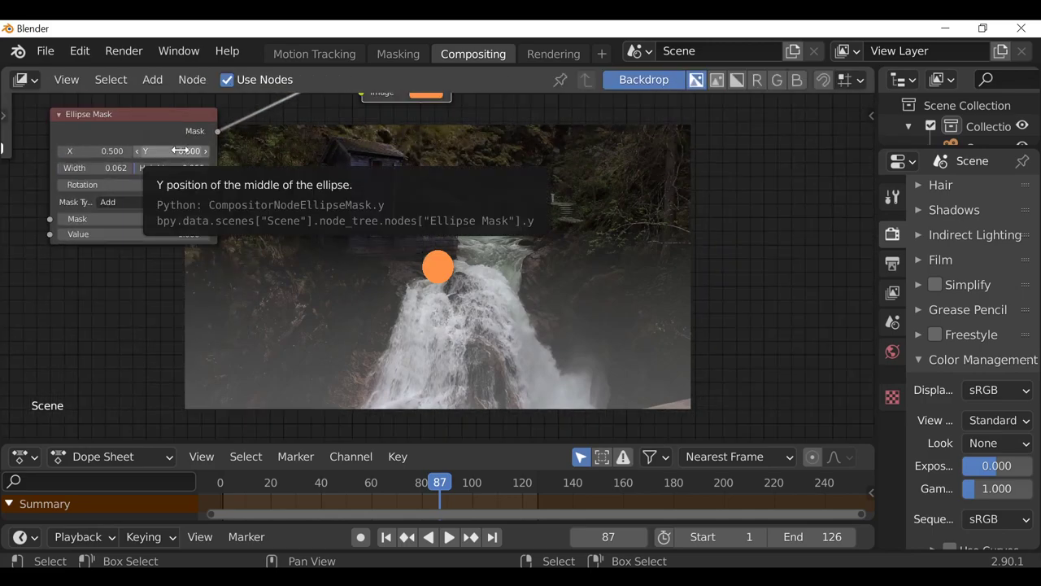
pyautogui.moveTo(167, 151); pyautogui.dragTo(351, 151)
pyautogui.moveTo(168, 151); pyautogui.dragTo(50, 150)
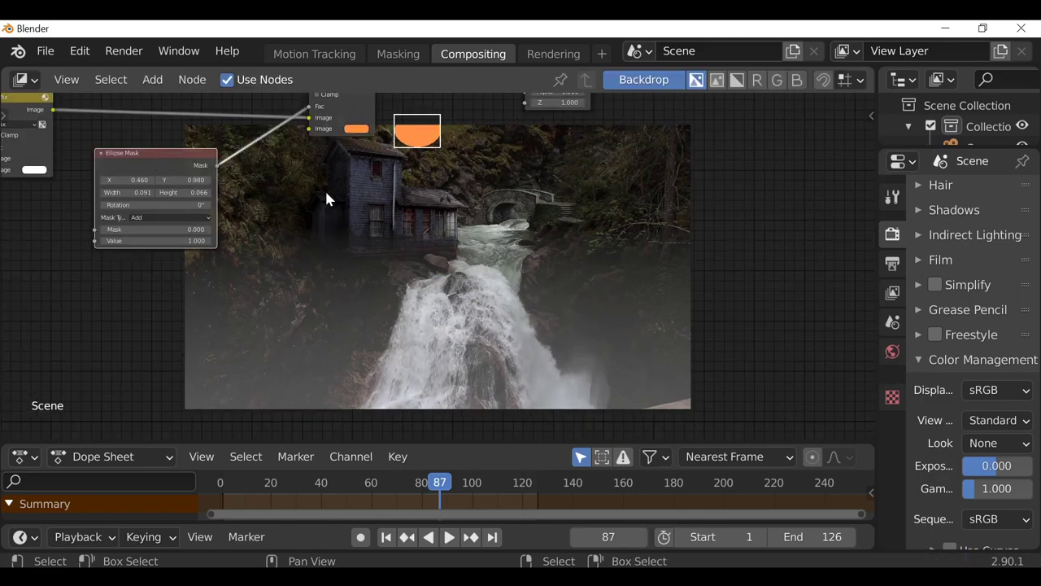
# - Move the Ellipse Mask node higher than the second Mix node, above the link between the two Mix nodes
pyautogui.moveTo(293, 178); pyautogui.dragTo(236, 267, button='middle')
pyautogui.moveTo(95, 239); pyautogui.dragTo(67, 111)
pyautogui.moveTo(140, 151); pyautogui.dragTo(242, 230, button='middle')
pyautogui.scroll(3, 244, 230)
pyautogui.scroll(1, 243, 228)
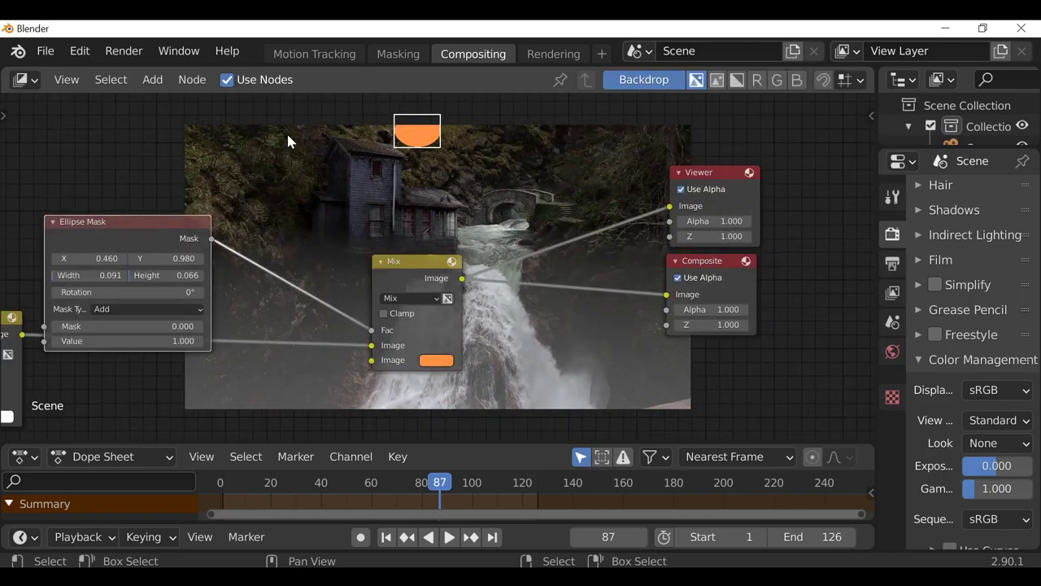
# - Insert a Blur node between the Ellipse Mask node and the second Mix node's Fac input
pyautogui.hotkey('shift', 'a')
pyautogui.moveTo(260, 205)
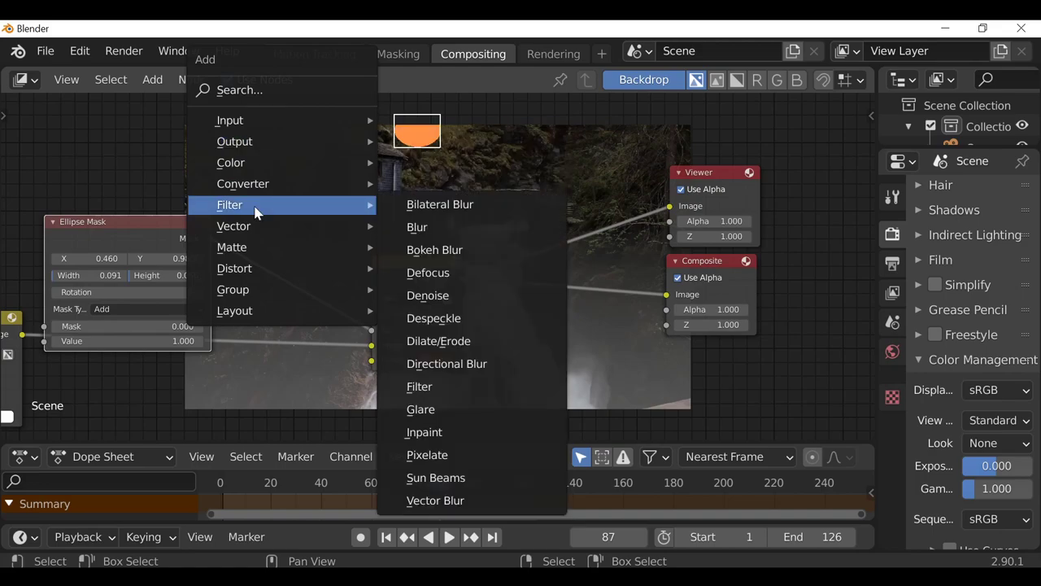
pyautogui.moveTo(342, 151); pyautogui.dragTo(254, 135)
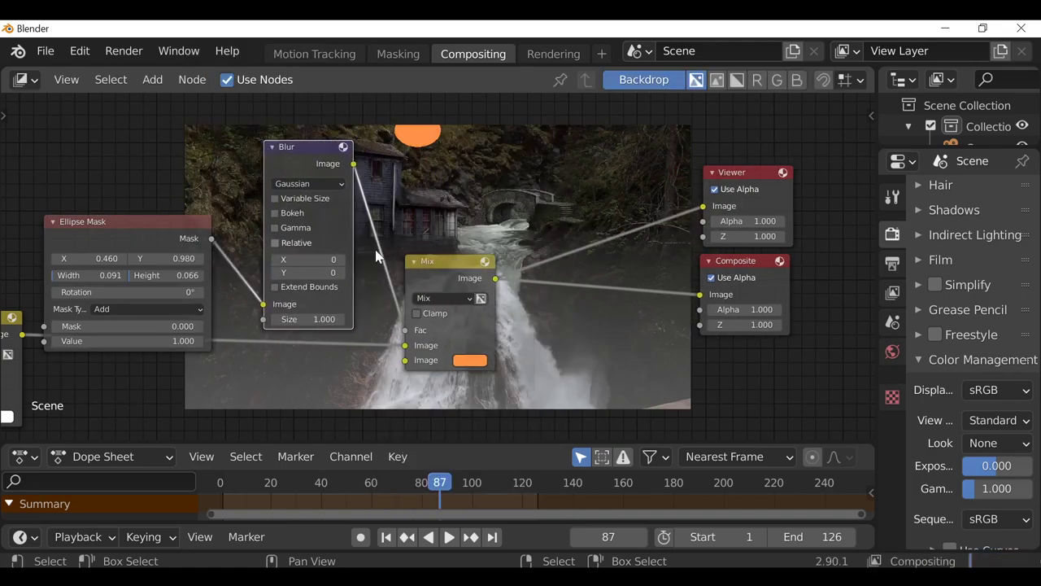
# - Switch the Blur node to Fast Gaussian and set its X and Y size to 200
pyautogui.scroll(2, 429, 268)
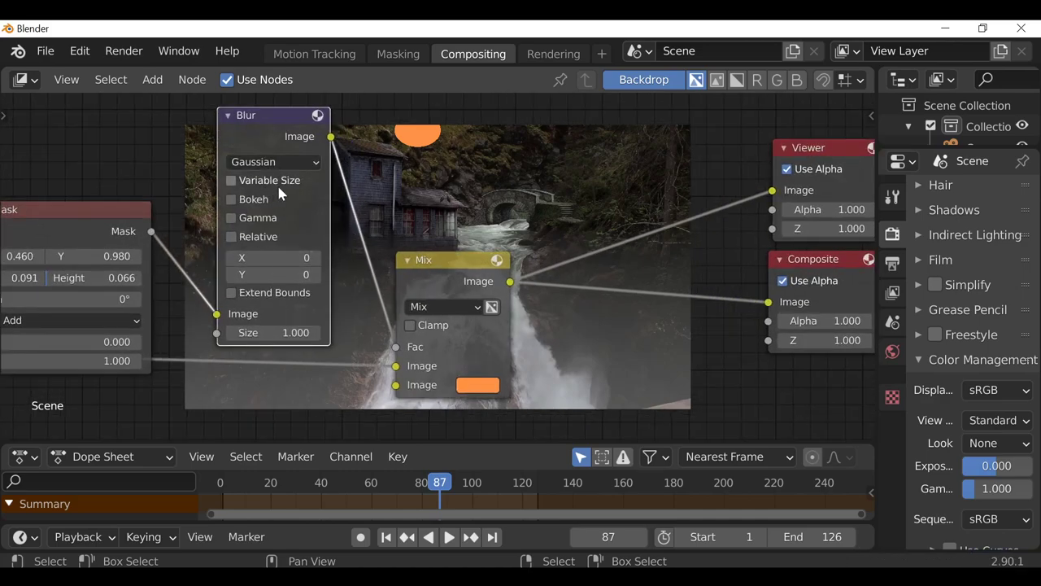
pyautogui.click(271, 162)
pyautogui.click(273, 274)
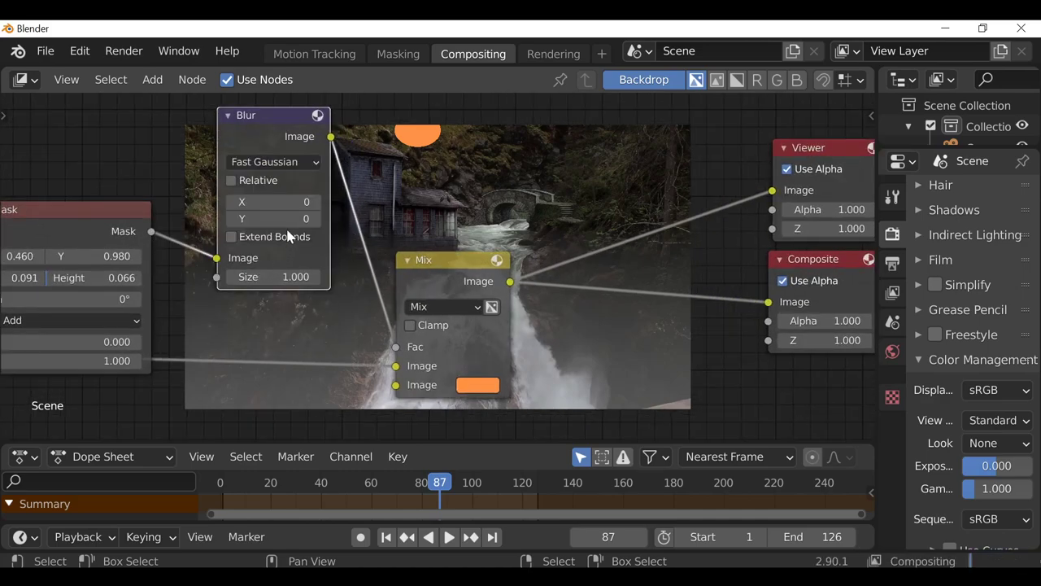
pyautogui.moveTo(273, 201); pyautogui.dragTo(274, 219)
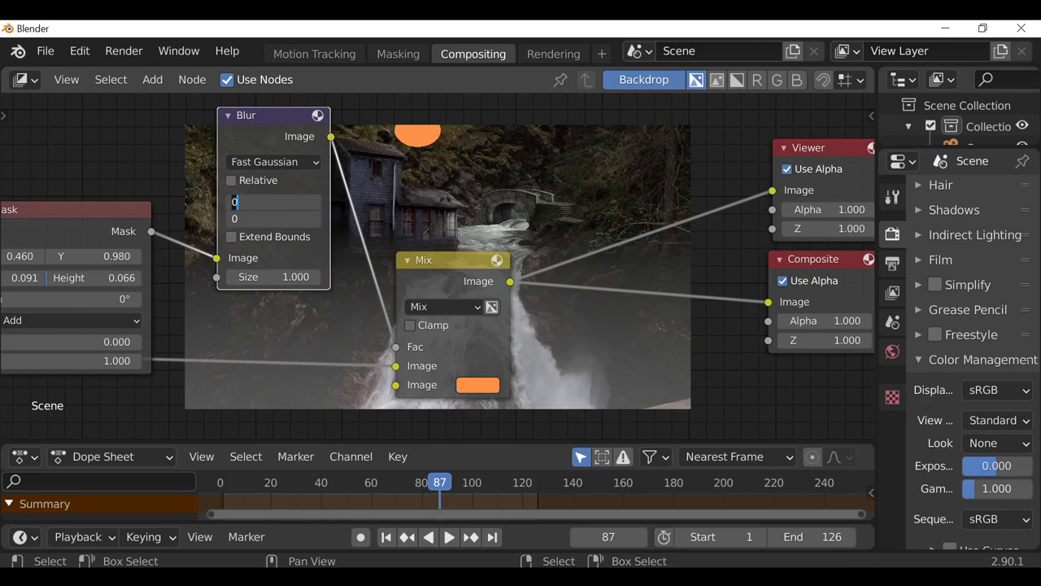
pyautogui.press('Return')
# - Try the Overlay blend mode on the orange glow's Mix node and return it to Mix
pyautogui.moveTo(354, 226); pyautogui.dragTo(212, 249, button='middle')
pyautogui.scroll(-2, 384, 175)
pyautogui.moveTo(376, 233); pyautogui.dragTo(412, 109, button='middle')
pyautogui.scroll(3, 414, 111)
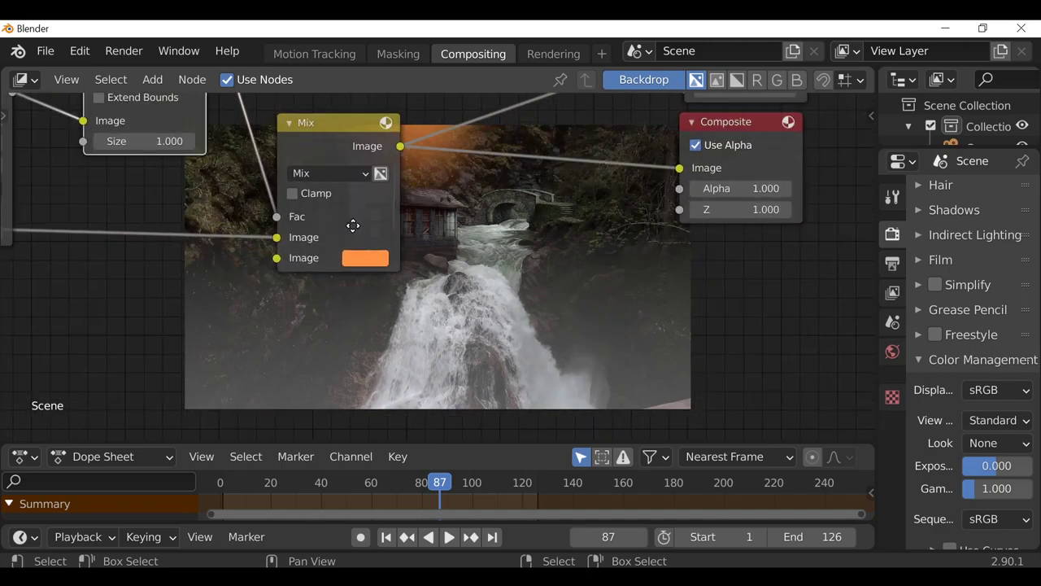
pyautogui.moveTo(353, 225); pyautogui.dragTo(328, 254, button='middle')
pyautogui.click(308, 203)
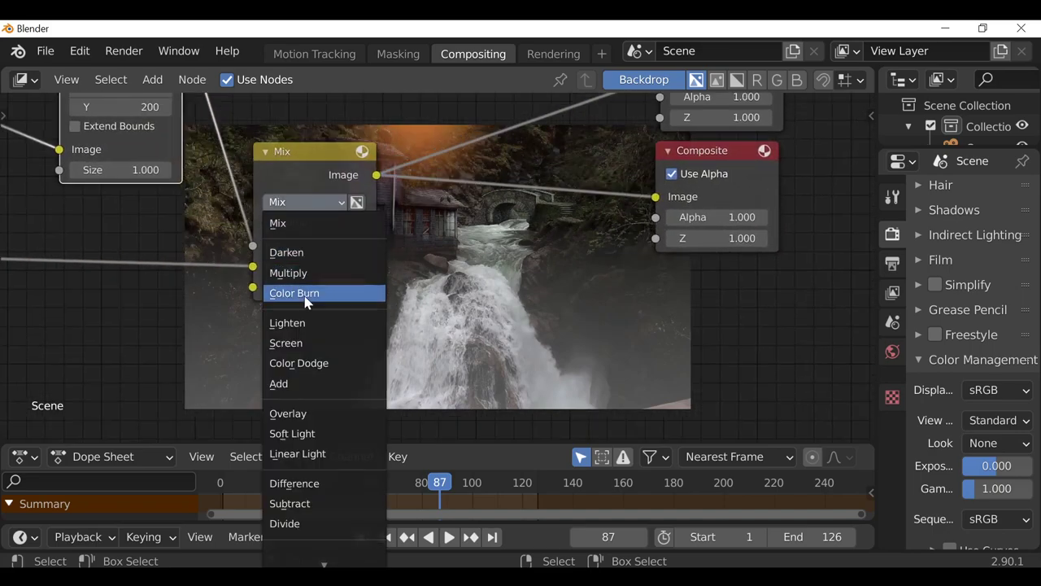
pyautogui.click(288, 413)
pyautogui.moveTo(409, 214); pyautogui.dragTo(395, 341, button='middle')
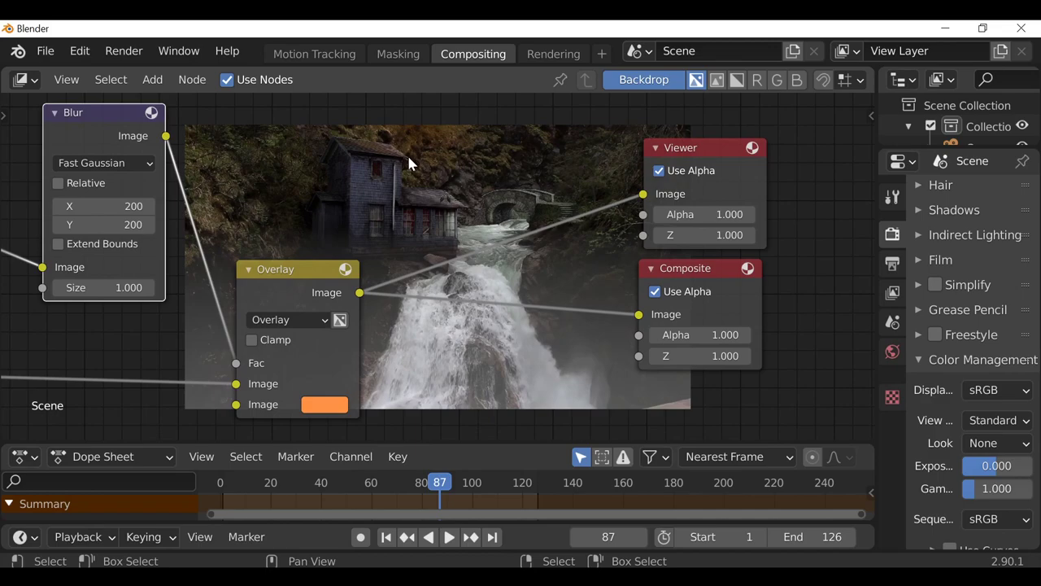
pyautogui.moveTo(401, 183); pyautogui.dragTo(406, 114, button='middle')
pyautogui.click(291, 250)
pyautogui.click(283, 272)
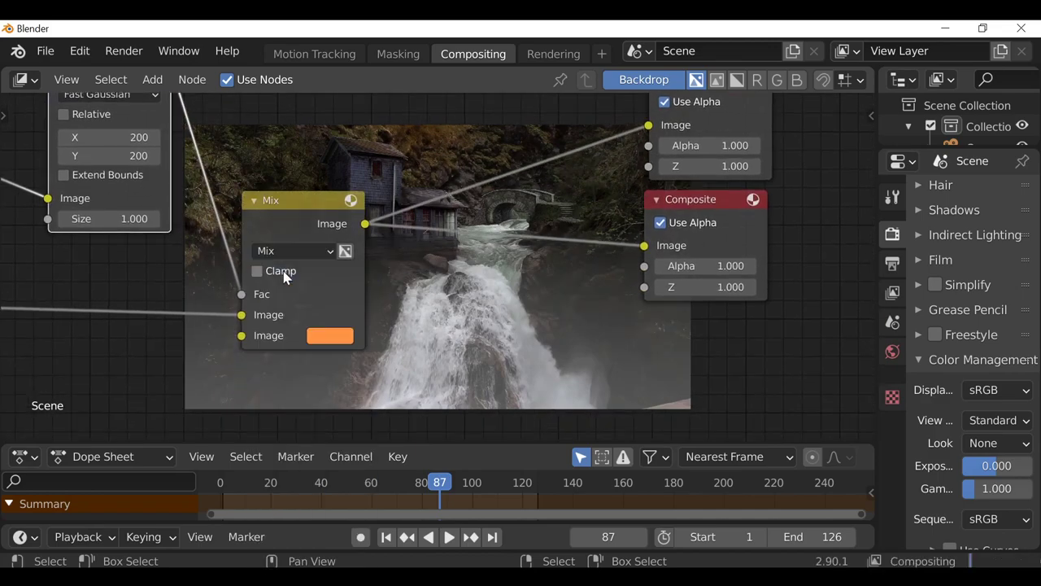
# - Make room after the Blur node and insert a ColorRamp between it and the orange Mix node's Fac input
pyautogui.moveTo(302, 294); pyautogui.dragTo(220, 251, button='middle')
pyautogui.scroll(-7, 353, 226)
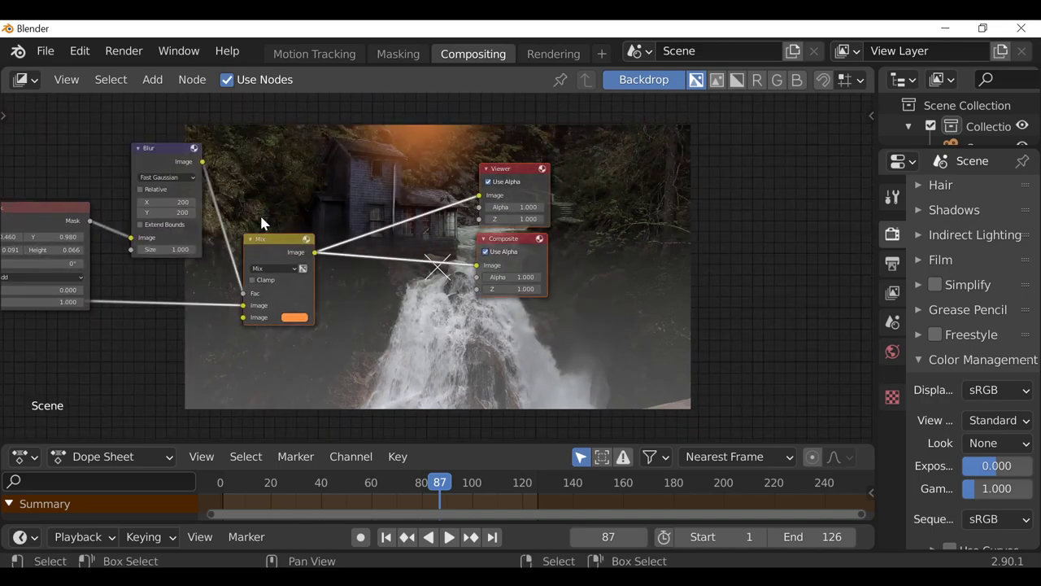
pyautogui.moveTo(285, 248); pyautogui.dragTo(482, 232)
pyautogui.hotkey('shift', 'a')
pyautogui.moveTo(271, 165)
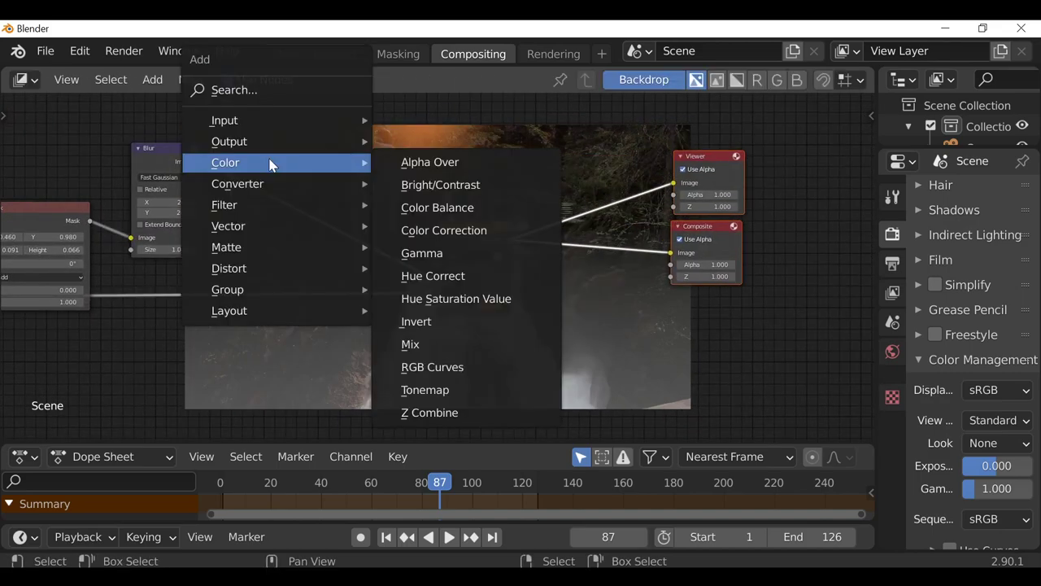
pyautogui.click(448, 205)
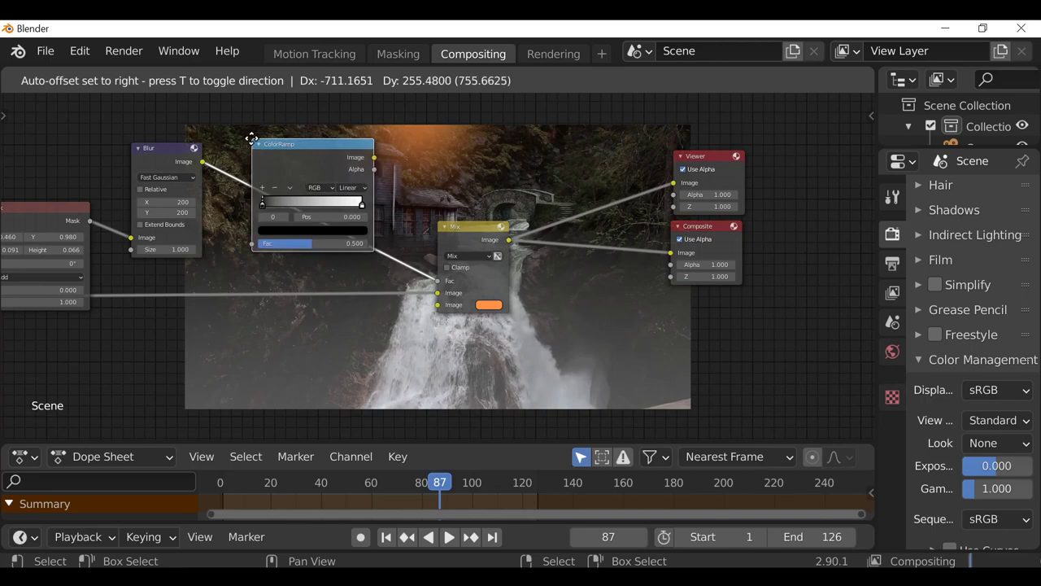
pyautogui.click(251, 139)
# - Darken the ColorRamp's white stop at position 1.000 to a mid grey
pyautogui.moveTo(297, 191); pyautogui.dragTo(300, 268, button='middle')
pyautogui.scroll(7, 300, 267)
pyautogui.click(309, 295)
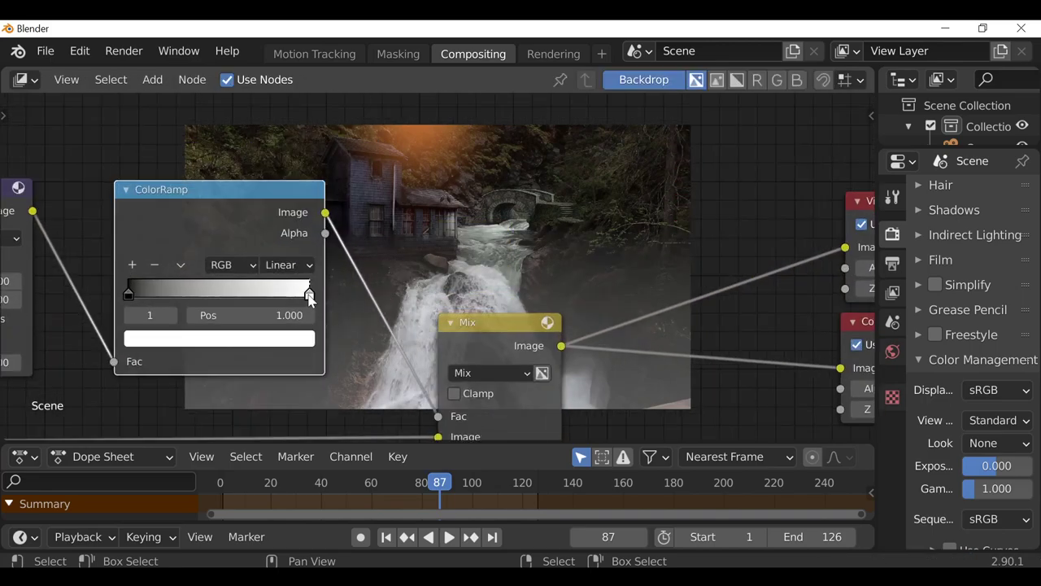
pyautogui.click(297, 341)
pyautogui.moveTo(283, 88); pyautogui.dragTo(287, 130)
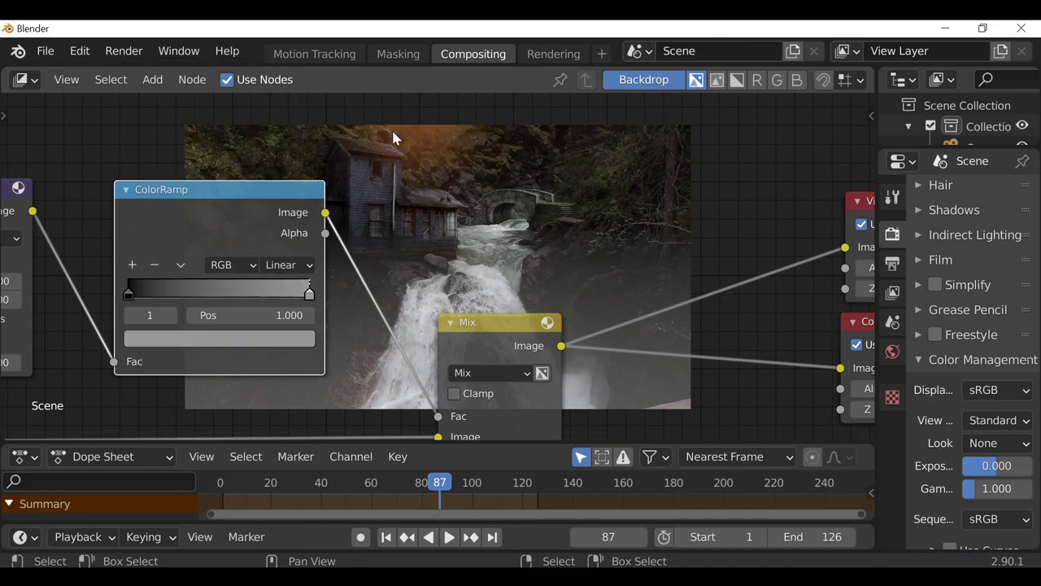
# - Move the Viewer and Composite nodes farther away from the orange Mix node
pyautogui.moveTo(434, 270); pyautogui.dragTo(298, 223, button='middle')
pyautogui.scroll(-5, 348, 236)
pyautogui.moveTo(428, 235); pyautogui.dragTo(358, 207, button='middle')
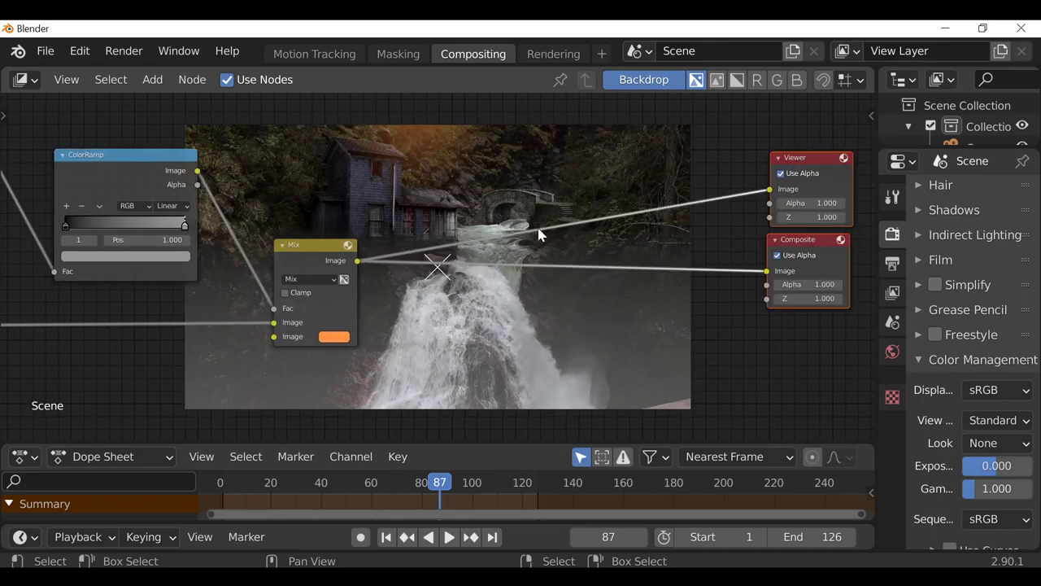
pyautogui.moveTo(539, 235); pyautogui.dragTo(253, 200, button='middle')
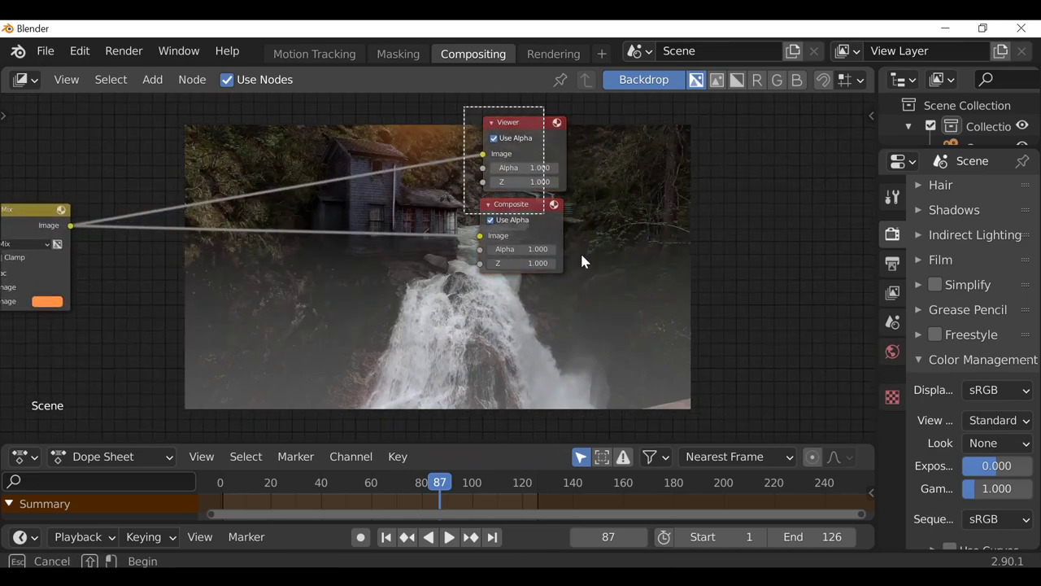
pyautogui.moveTo(530, 133); pyautogui.dragTo(688, 130)
# - Insert a new Mix node before the Viewer and Composite nodes and link the orange Mix output to its second Image input as well
pyautogui.hotkey('shift', 'a')
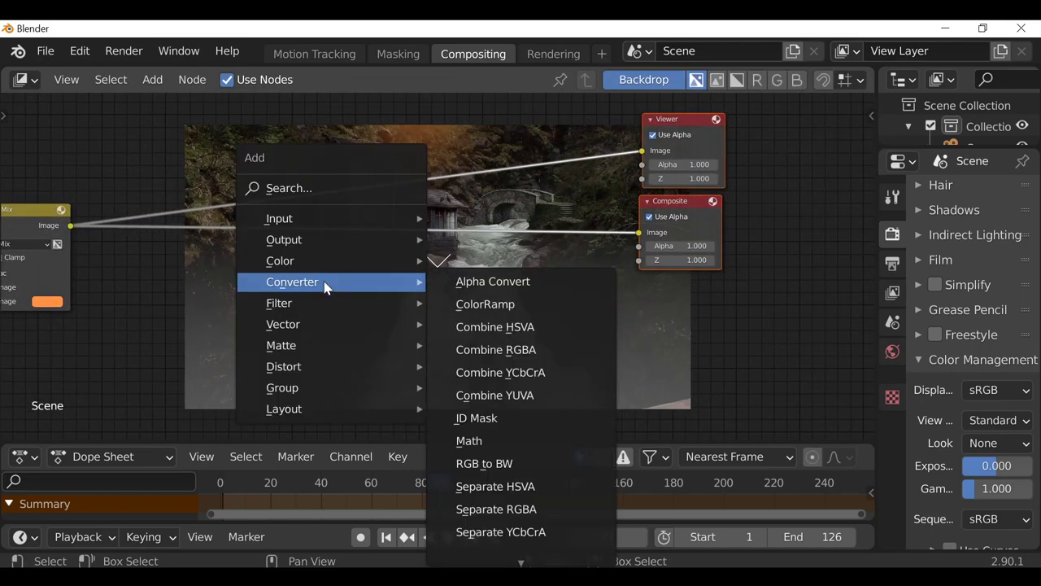
pyautogui.moveTo(284, 266)
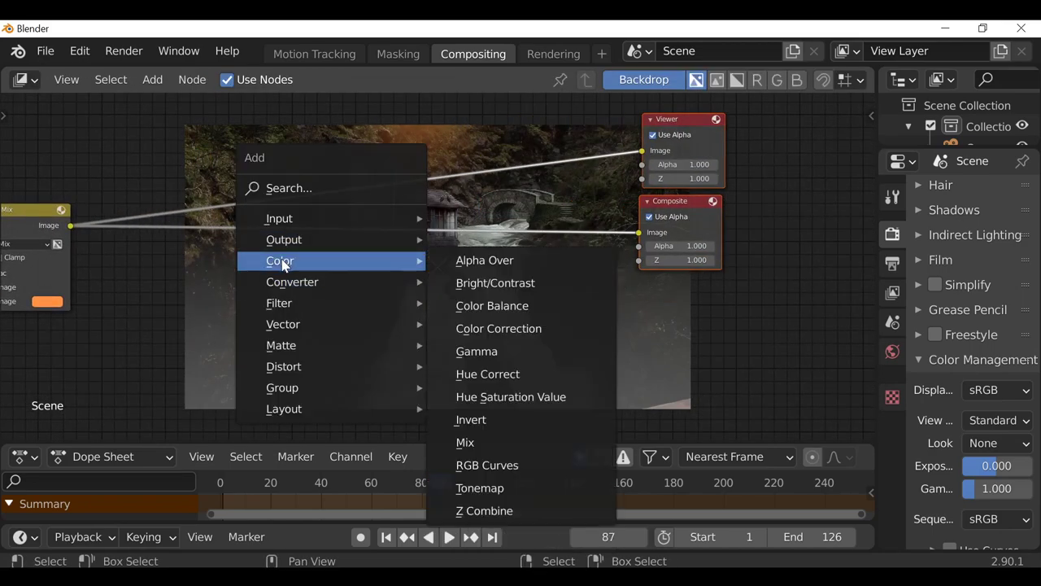
pyautogui.click(483, 444)
pyautogui.click(422, 203)
pyautogui.keyDown('ctrl'); pyautogui.keyDown('shift'); pyautogui.click(494, 214); pyautogui.keyUp('shift'); pyautogui.keyUp('ctrl')
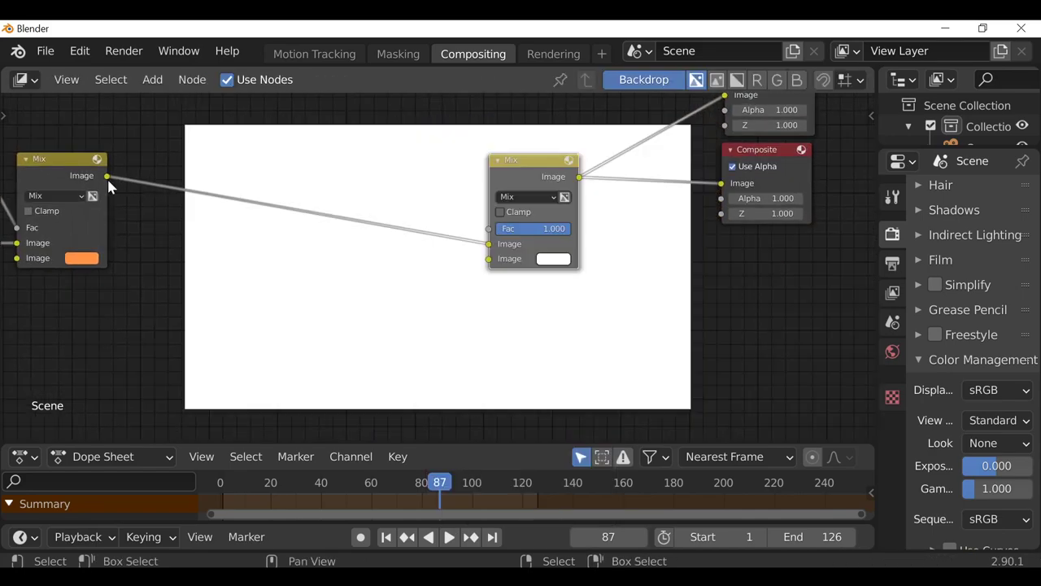
pyautogui.moveTo(107, 176); pyautogui.dragTo(499, 266)
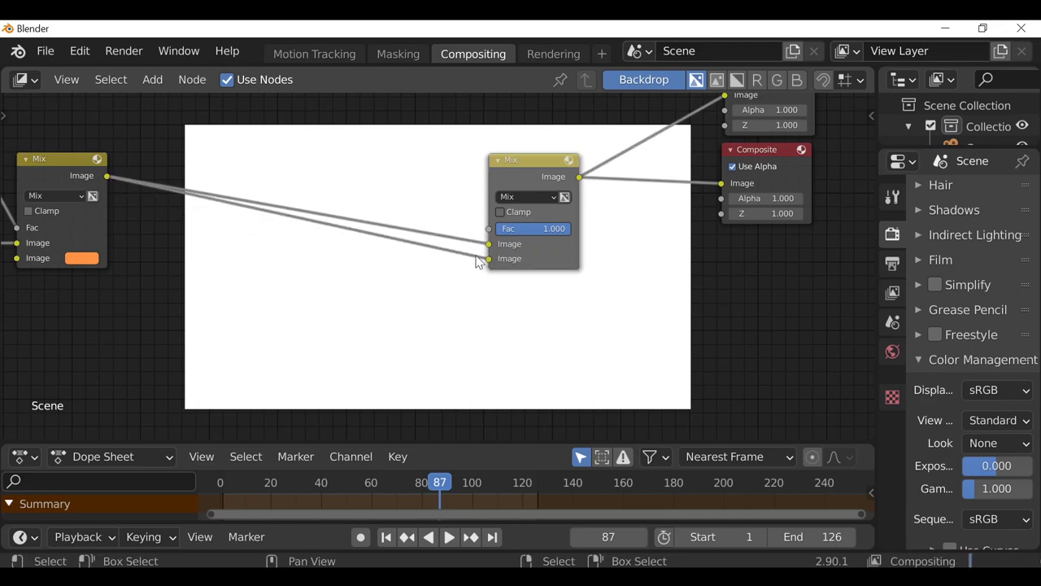
# - Insert a Sun Beams node on the link to the new Mix node's second Image input
pyautogui.hotkey('shift', 'a')
pyautogui.moveTo(286, 274)
pyautogui.moveTo(252, 317)
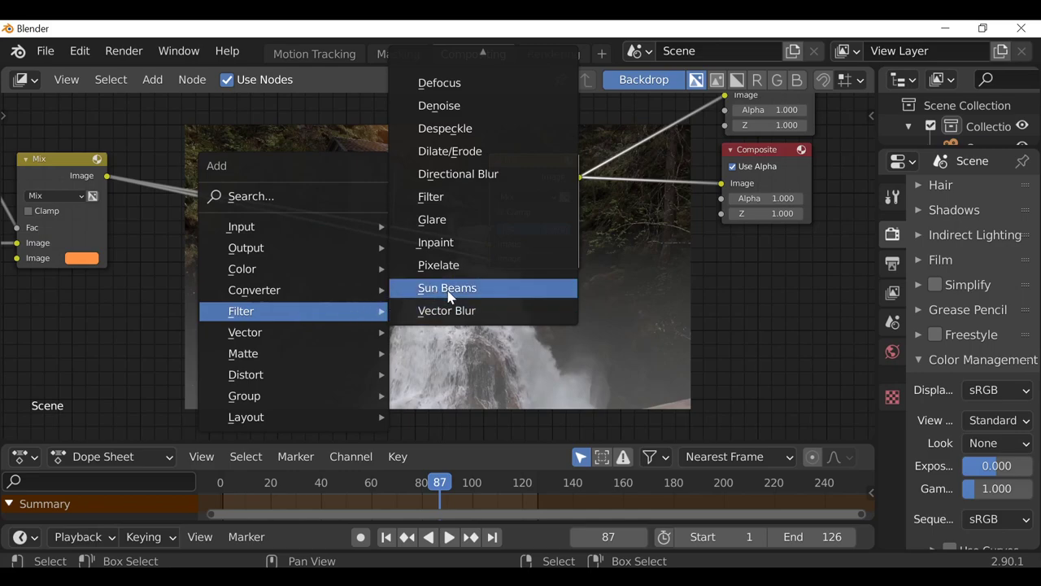
pyautogui.click(504, 289)
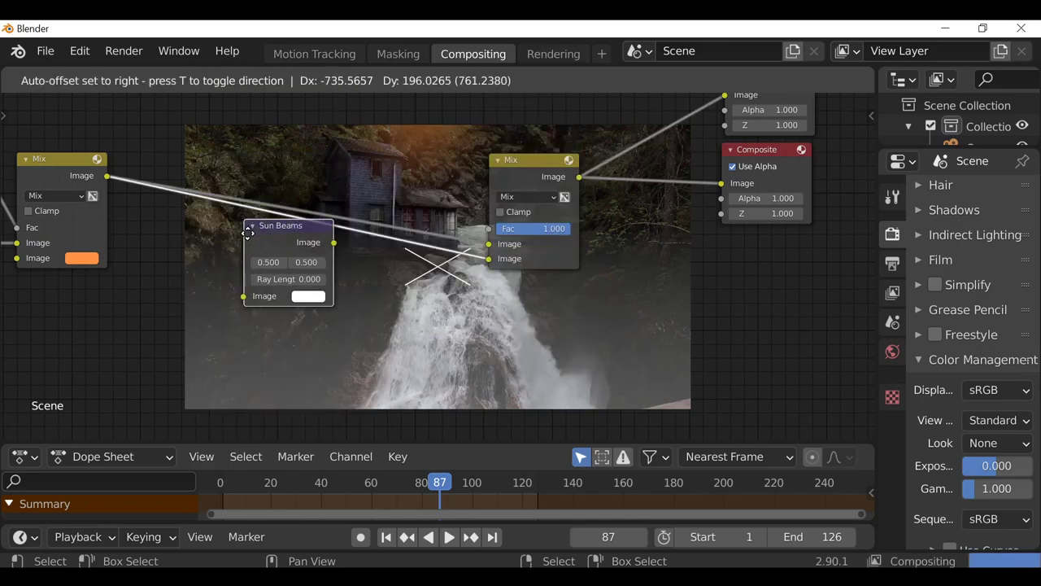
pyautogui.click(314, 248)
pyautogui.moveTo(326, 242); pyautogui.dragTo(315, 256)
# - Raise the Sun Beams ray length to 0.335
pyautogui.moveTo(419, 288); pyautogui.dragTo(385, 189, button='middle')
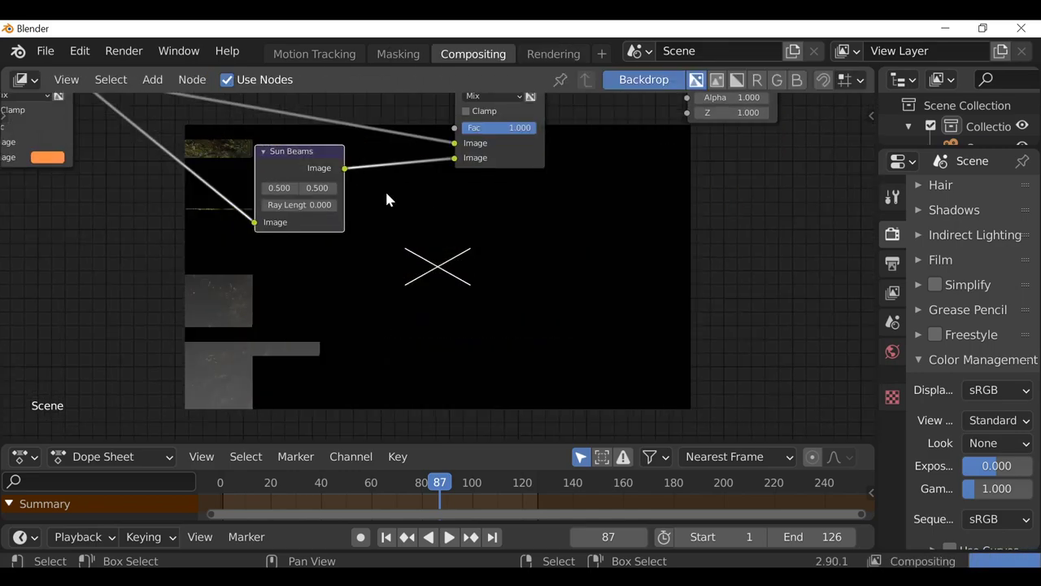
pyautogui.moveTo(392, 276); pyautogui.dragTo(357, 272, button='middle')
pyautogui.scroll(3, 357, 270)
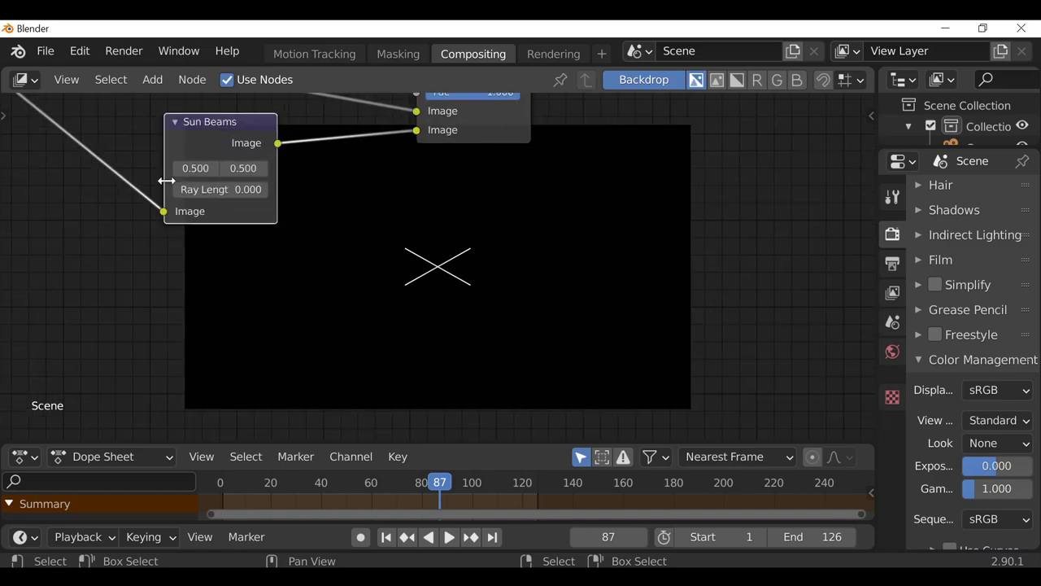
pyautogui.moveTo(186, 195); pyautogui.dragTo(213, 196)
# - Reposition the Sun Beams source point over the backdrop at about 0.506, 0.744
pyautogui.moveTo(390, 282); pyautogui.dragTo(324, 273, button='middle')
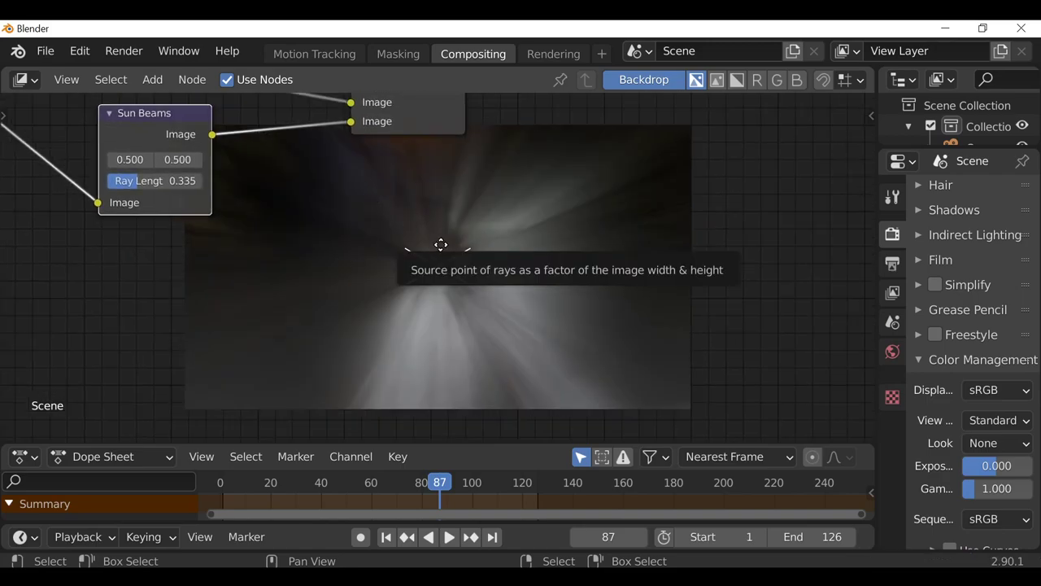
pyautogui.moveTo(423, 275); pyautogui.dragTo(384, 327, button='middle')
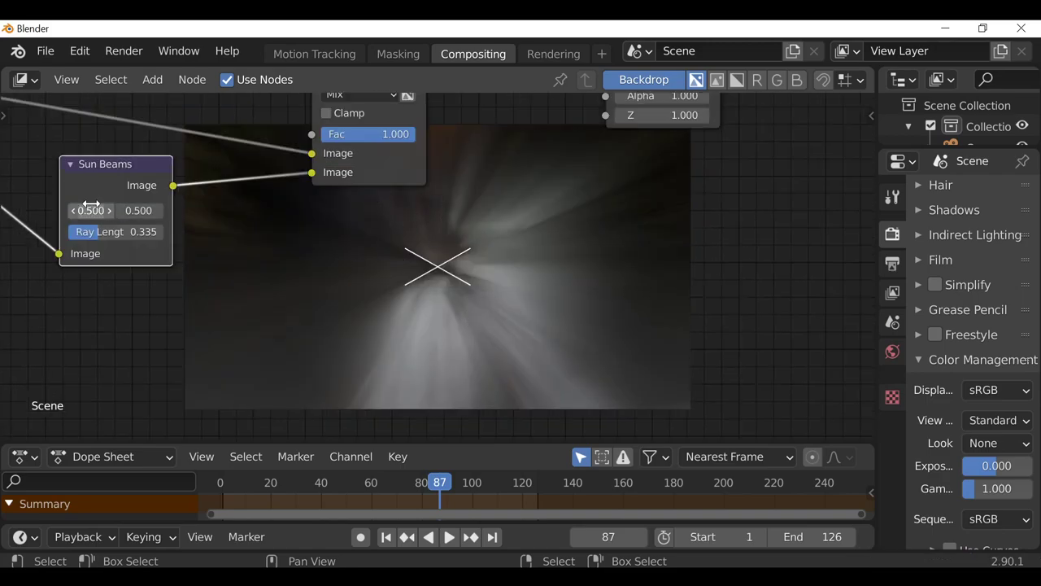
pyautogui.moveTo(91, 210)
pyautogui.mouseDown()
pyautogui.moveTo(51, 210)
pyautogui.moveTo(92, 195)
pyautogui.mouseUp()
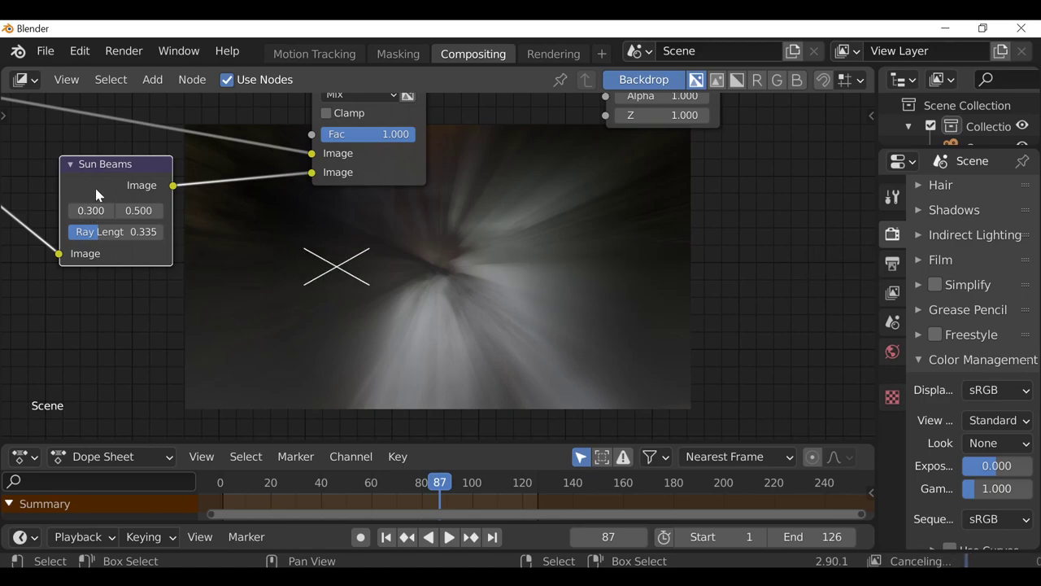
pyautogui.moveTo(332, 261); pyautogui.dragTo(460, 209)
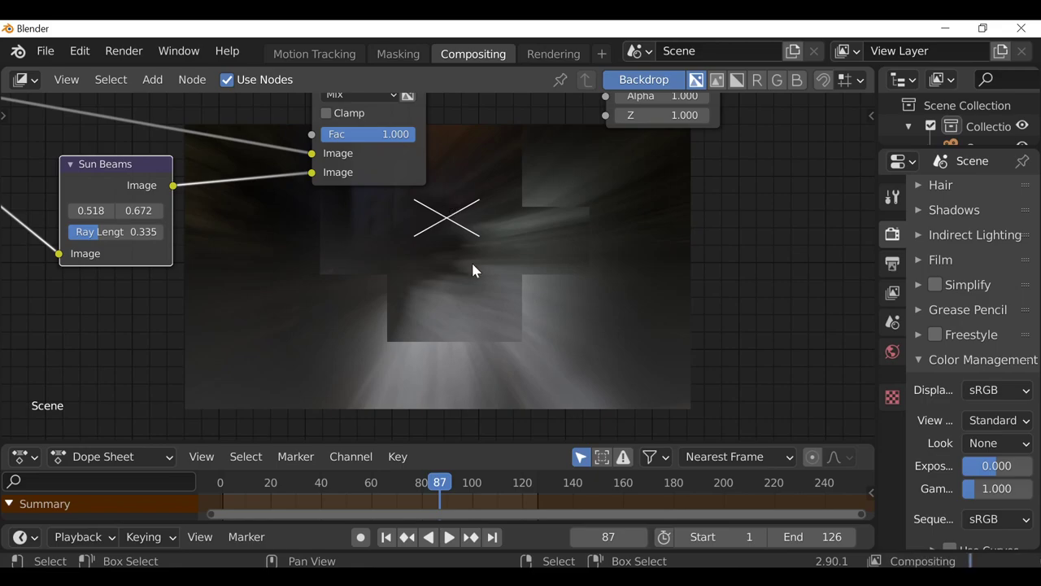
pyautogui.moveTo(467, 200); pyautogui.dragTo(528, 171)
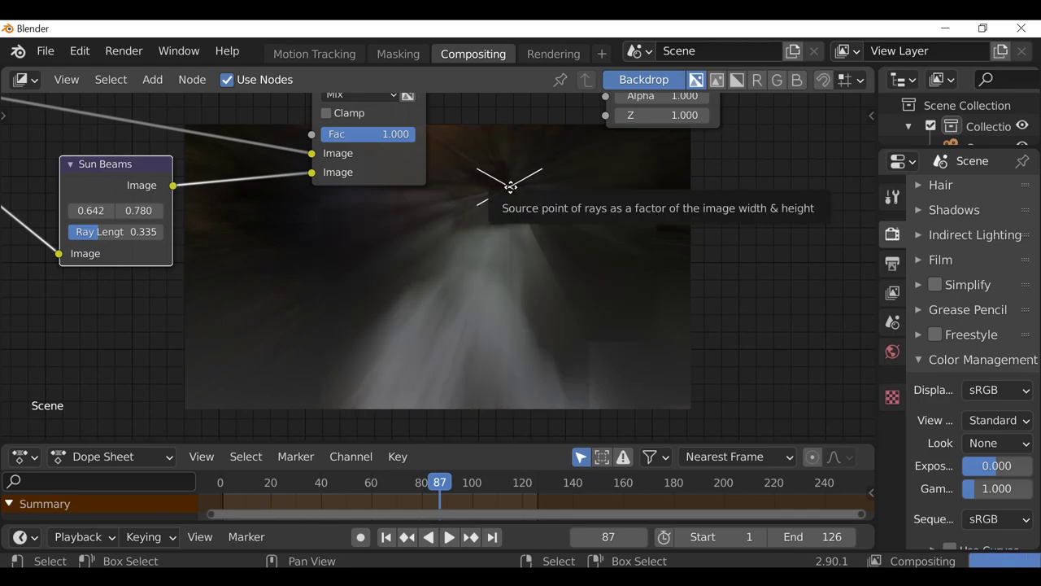
pyautogui.moveTo(510, 186); pyautogui.dragTo(441, 196)
pyautogui.moveTo(472, 153); pyautogui.dragTo(440, 138, button='middle')
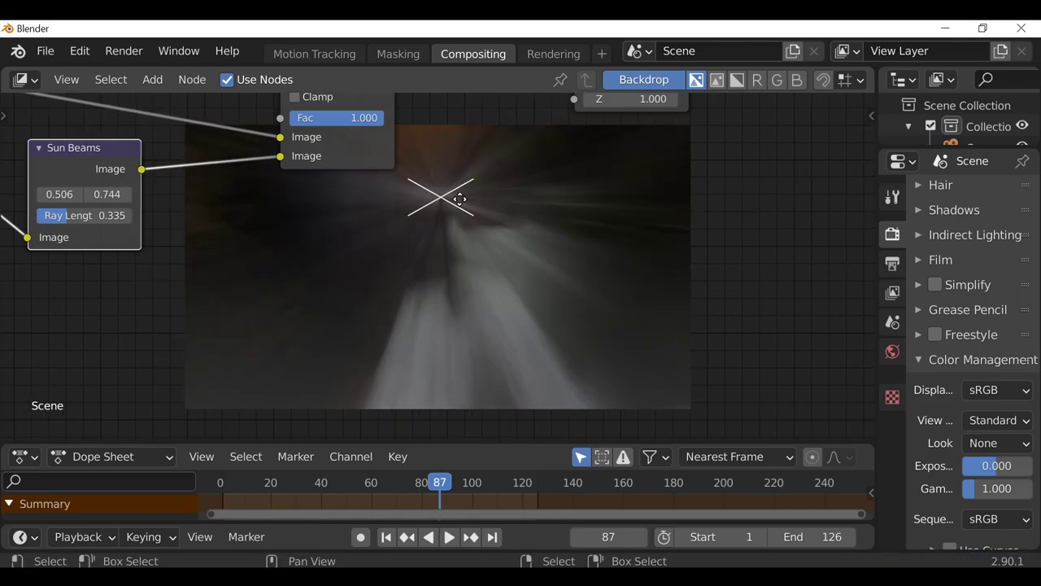
# - Set the blend mode of the Mix node fed by Sun Beams to Screen
pyautogui.moveTo(435, 214); pyautogui.dragTo(416, 302, button='middle')
pyautogui.moveTo(314, 122); pyautogui.dragTo(299, 117)
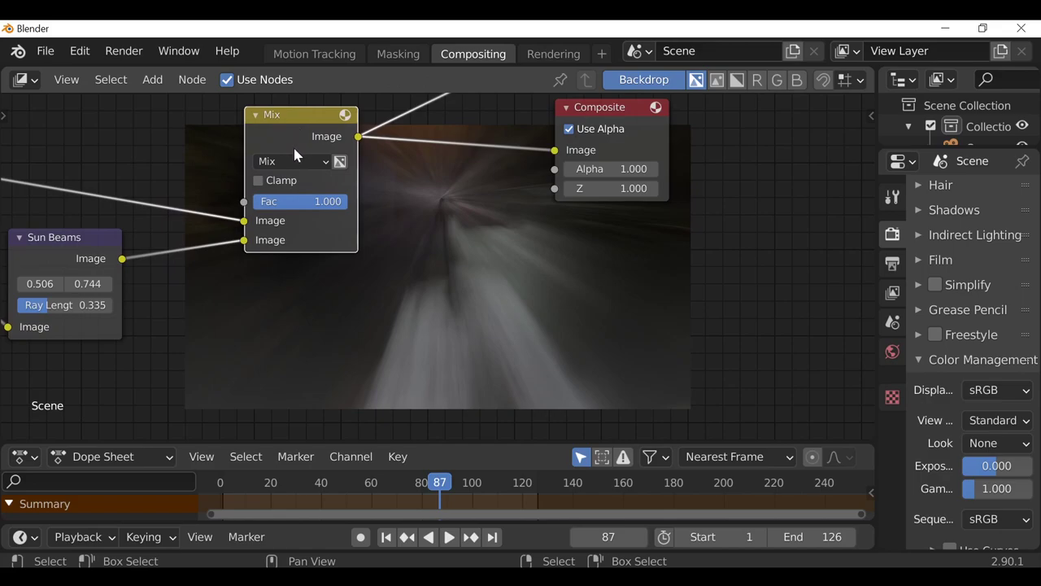
pyautogui.click(291, 161)
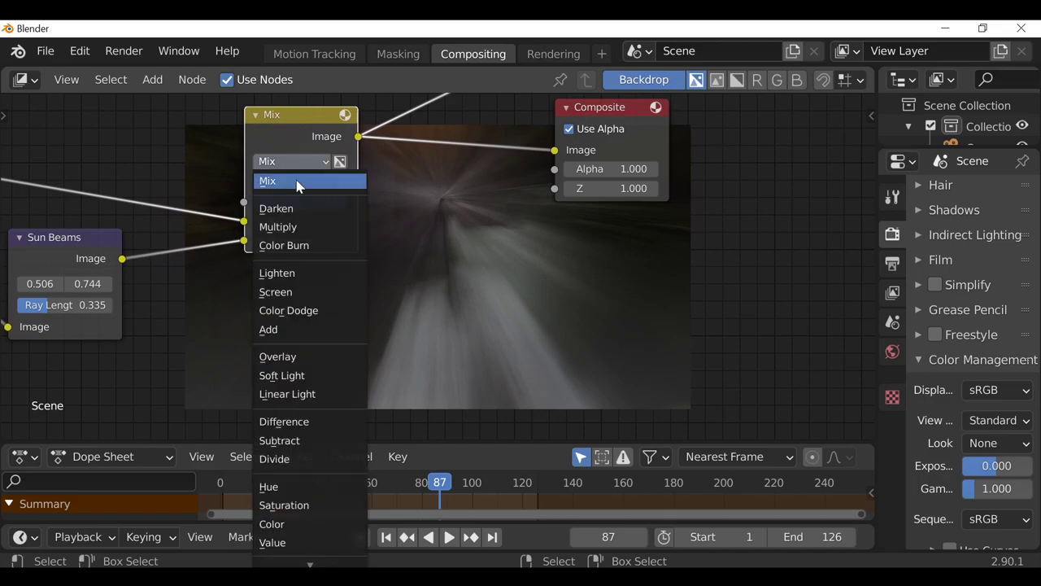
pyautogui.click(298, 292)
# - Move the Sun Beams source point just above the image near the orange glow, at about 0.408, 1.061
pyautogui.scroll(-2, 306, 193)
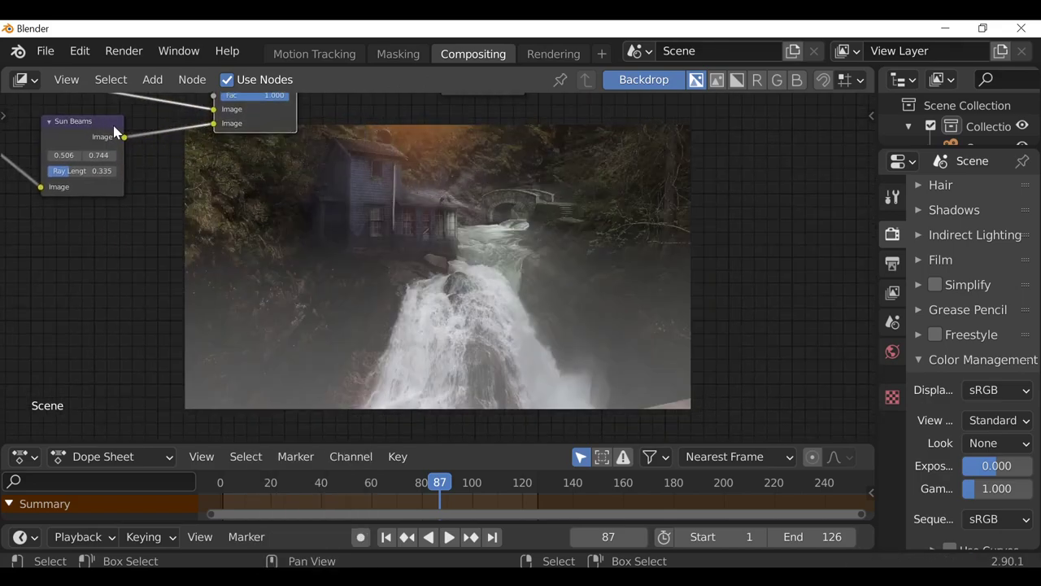
pyautogui.click(70, 126)
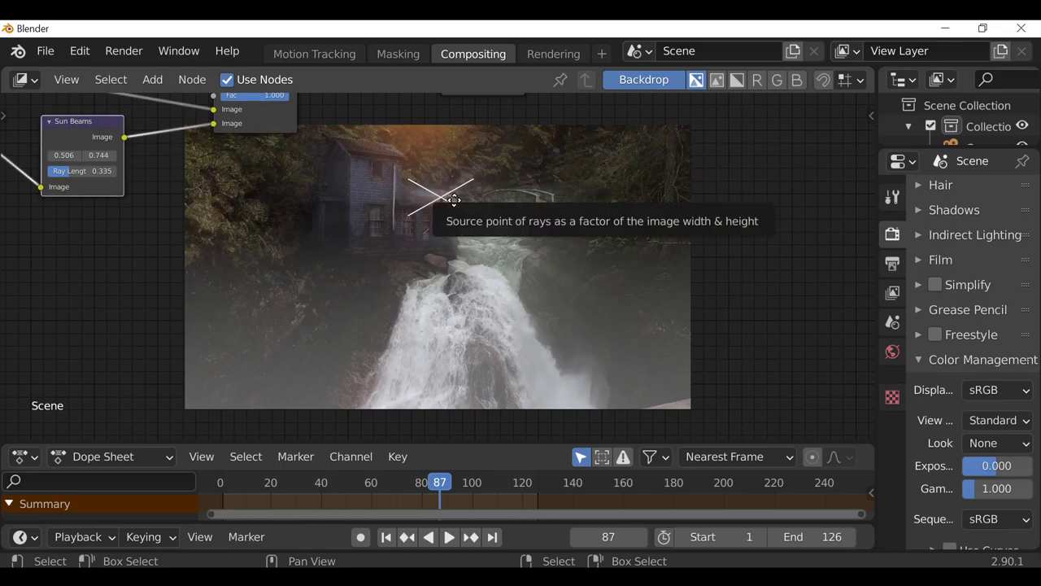
pyautogui.moveTo(448, 199); pyautogui.dragTo(411, 110)
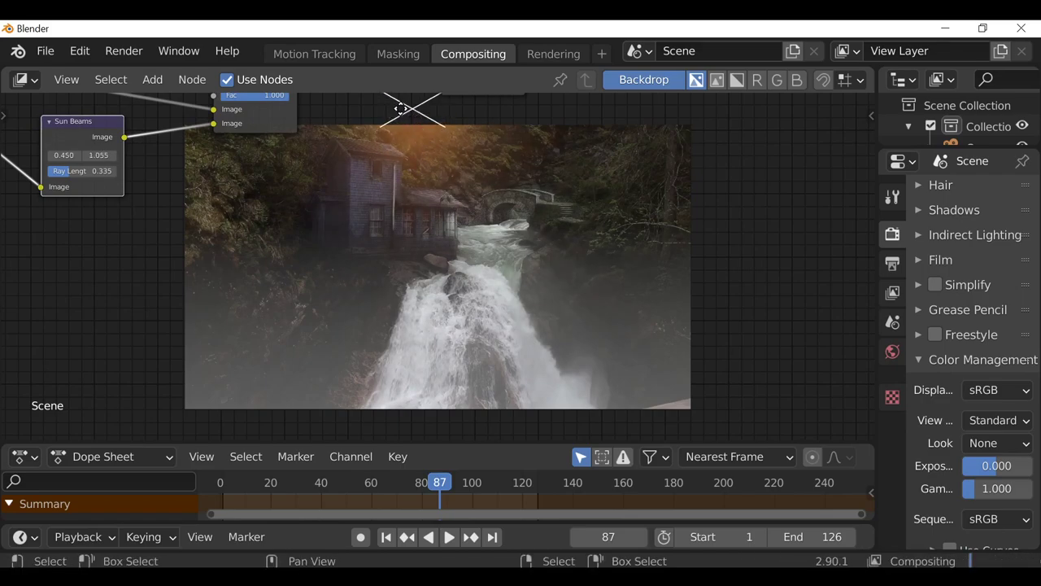
# - Shift the Screen node slightly and lower its factor to about 0.908
pyautogui.moveTo(375, 153); pyautogui.dragTo(361, 216, button='middle')
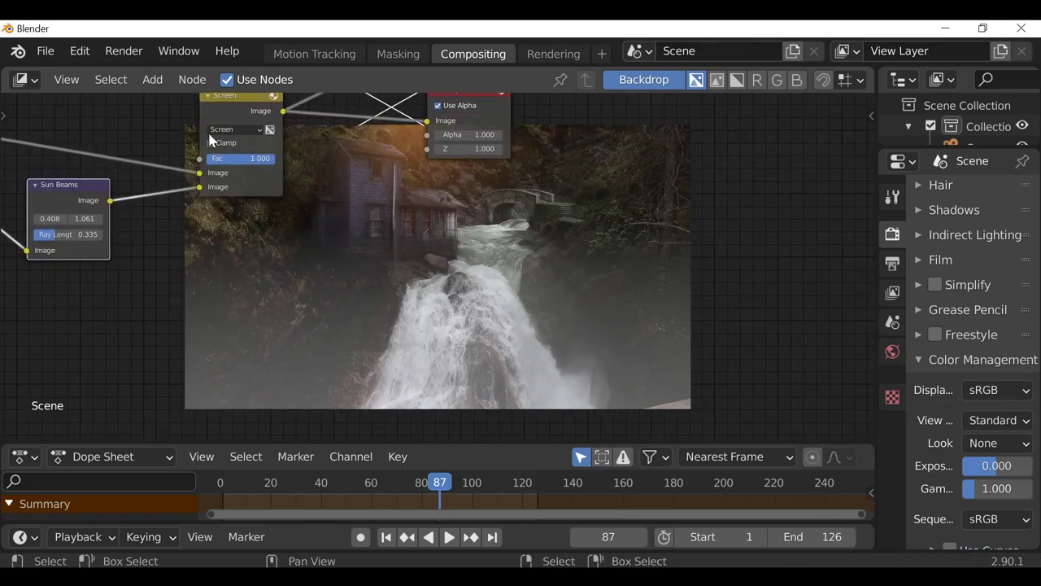
pyautogui.moveTo(222, 103); pyautogui.dragTo(215, 115)
pyautogui.moveTo(266, 173); pyautogui.dragTo(256, 173)
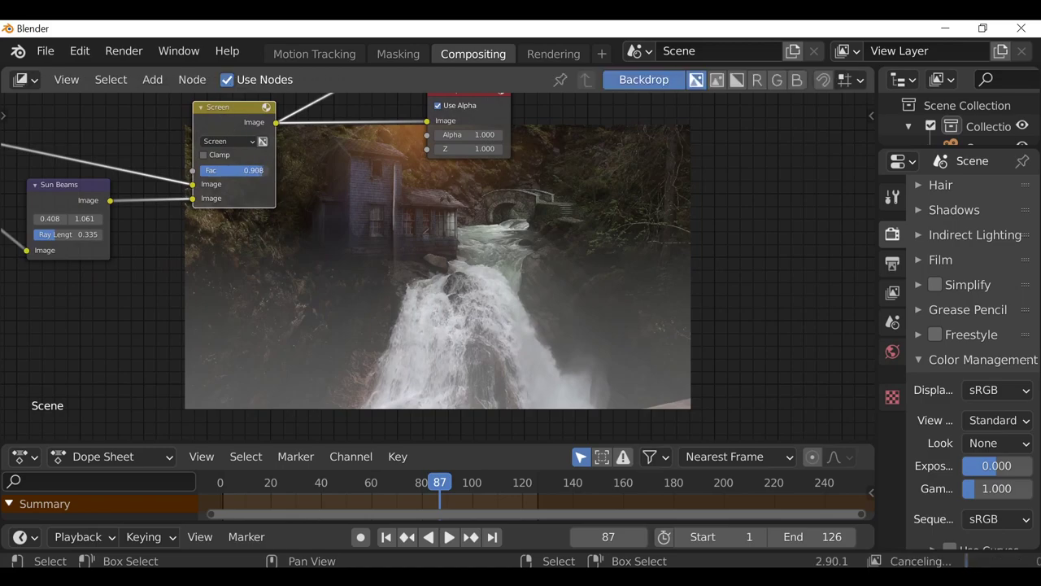
# - Move the Viewer and Composite nodes aside and insert a Color Balance node after the Screen node, feeding both outputs
pyautogui.moveTo(324, 207); pyautogui.dragTo(316, 149, button='middle')
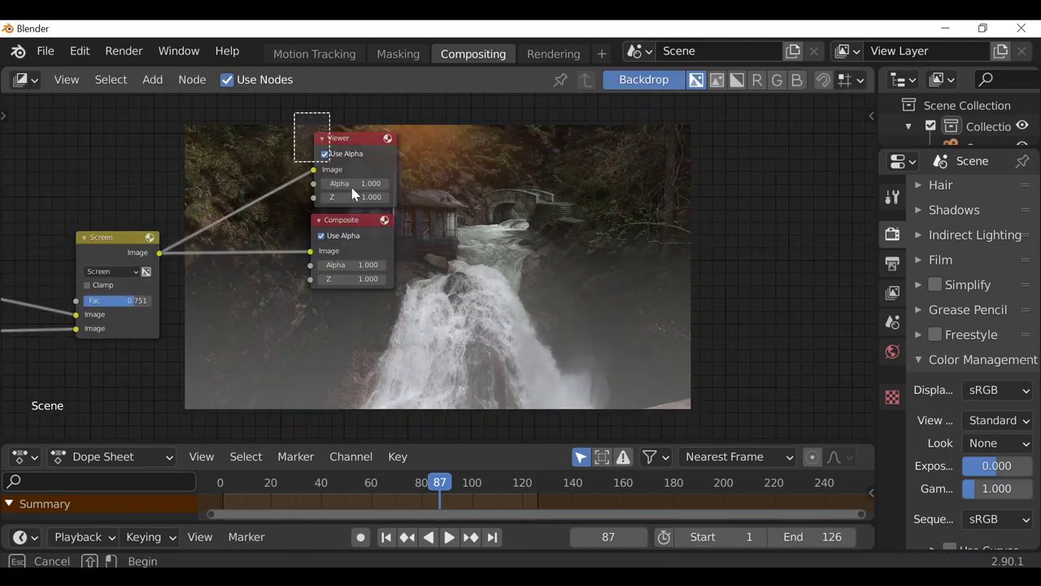
pyautogui.moveTo(351, 187); pyautogui.dragTo(465, 314)
pyautogui.moveTo(370, 138); pyautogui.dragTo(706, 129)
pyautogui.hotkey('shift', 'a')
pyautogui.moveTo(338, 172)
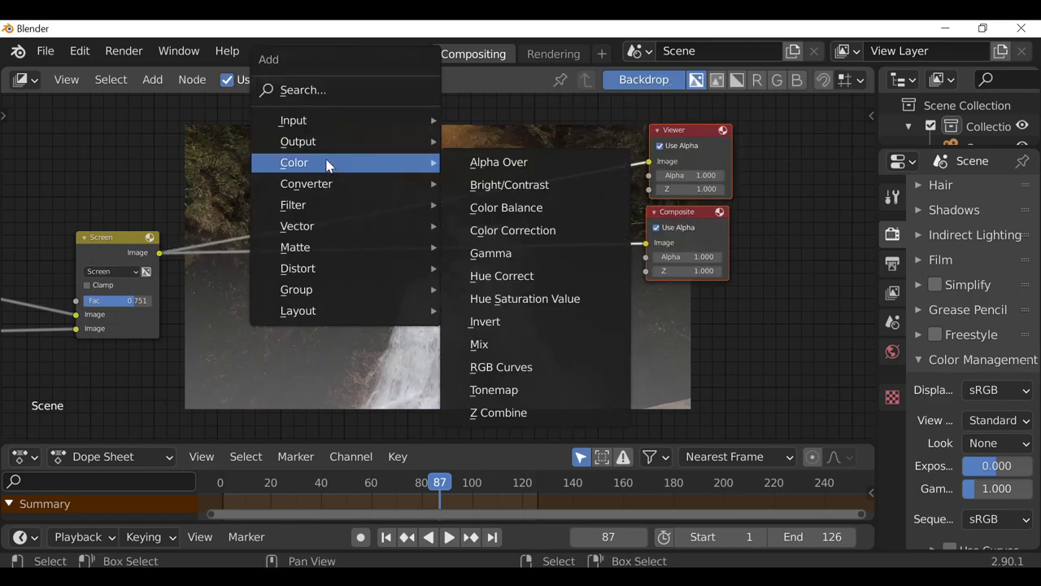
pyautogui.click(526, 207)
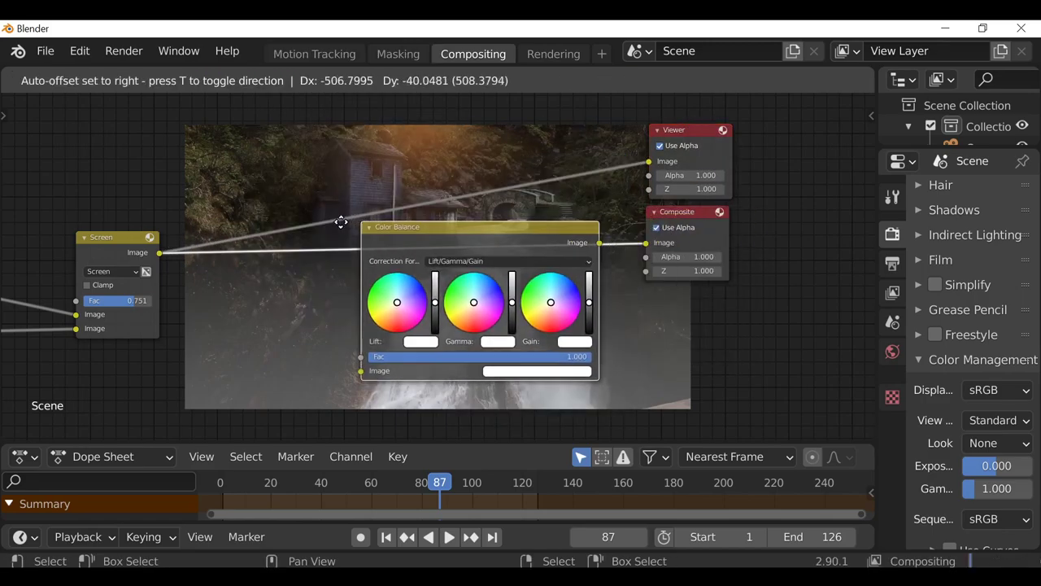
pyautogui.click(326, 228)
pyautogui.moveTo(572, 250); pyautogui.dragTo(649, 246)
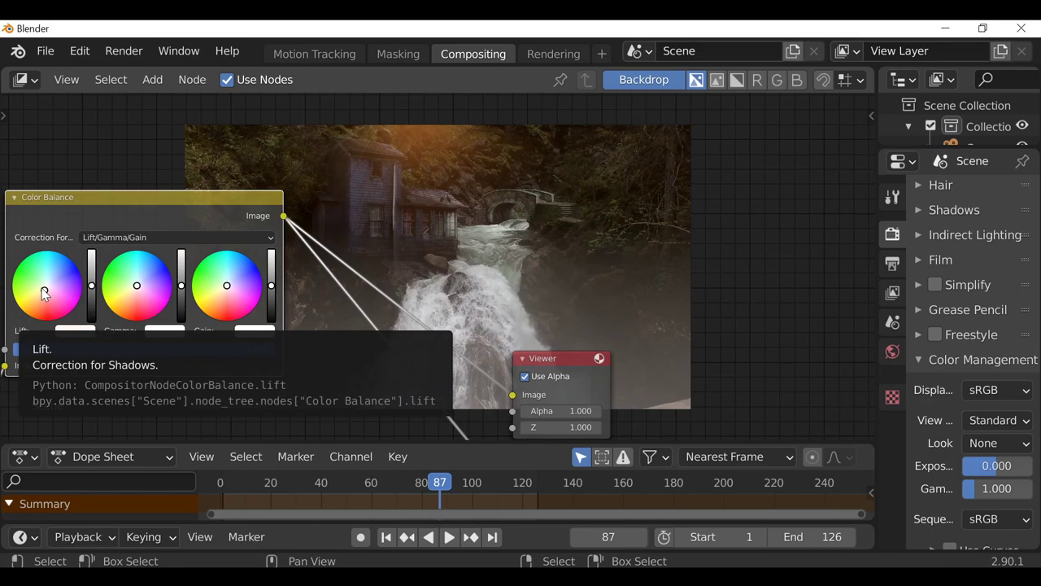
# - Slightly tint the Color Balance node's lift and gamma, and move the Viewer and Composite nodes farther from it
pyautogui.moveTo(133, 284); pyautogui.dragTo(138, 287)
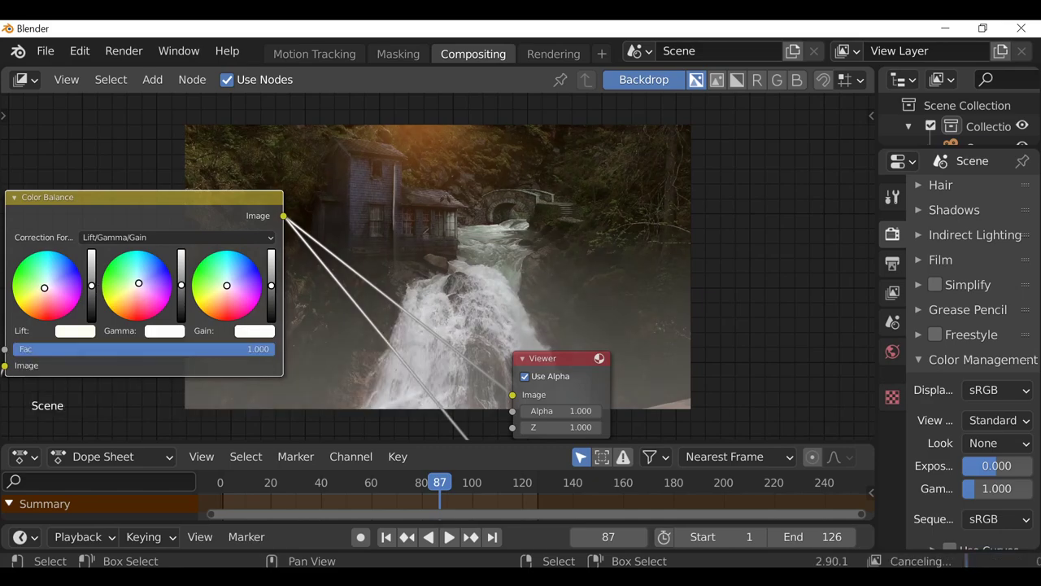
pyautogui.moveTo(332, 257); pyautogui.dragTo(275, 142, button='middle')
pyautogui.scroll(-3, 277, 143)
pyautogui.click(504, 263)
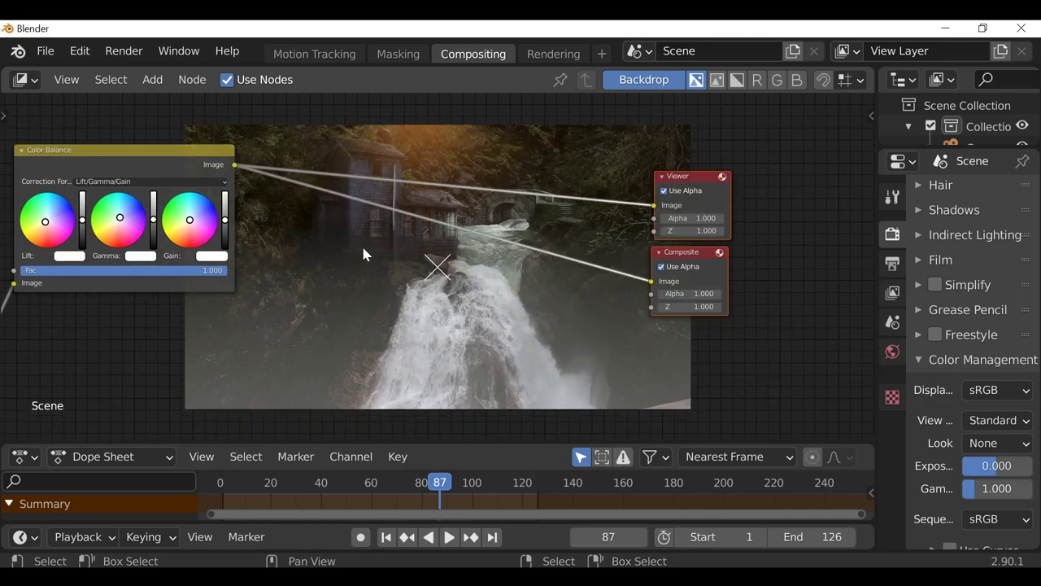
# - Add a Vignette Node from the Darkfall VFX Nodes tools
pyautogui.press('n')
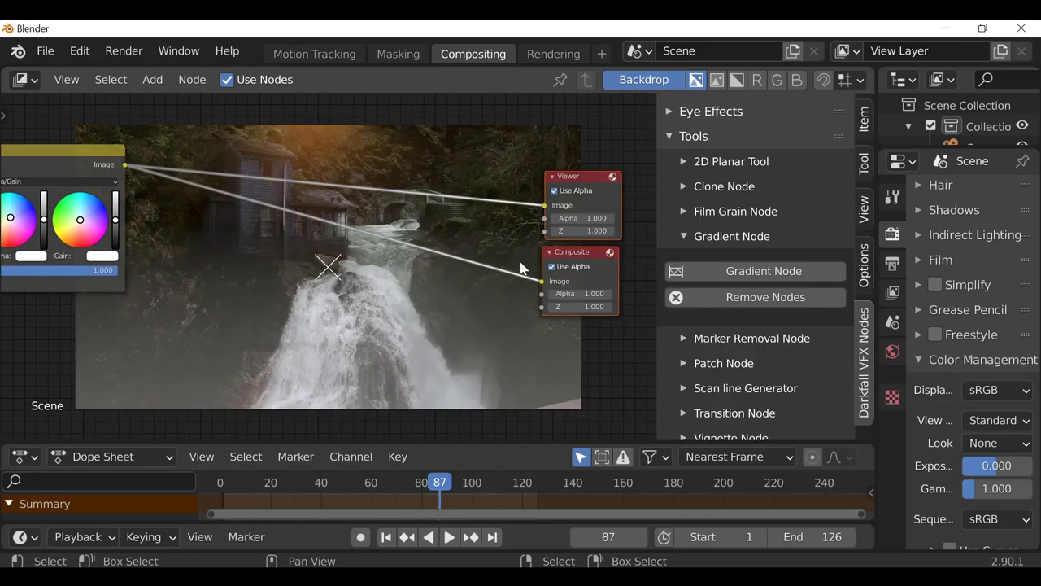
pyautogui.scroll(2, 727, 244)
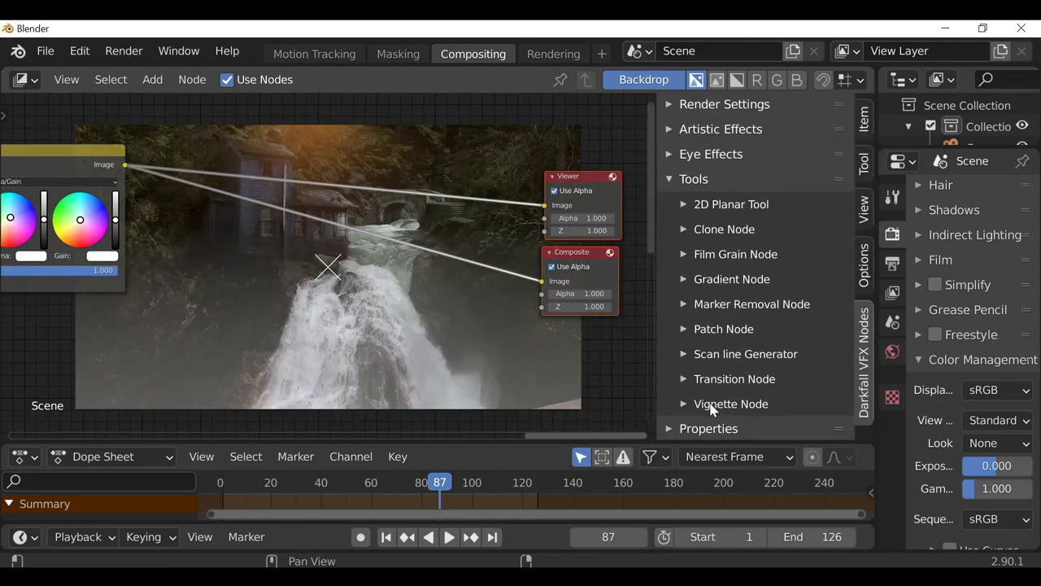
pyautogui.press('n')
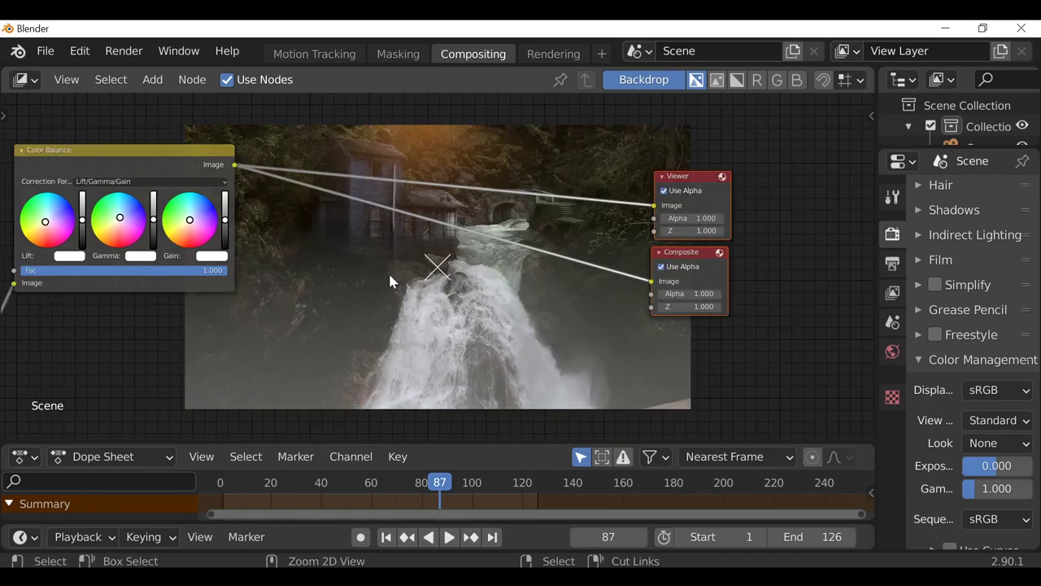
pyautogui.hotkey('ctrl', 'd')
pyautogui.click(307, 373)
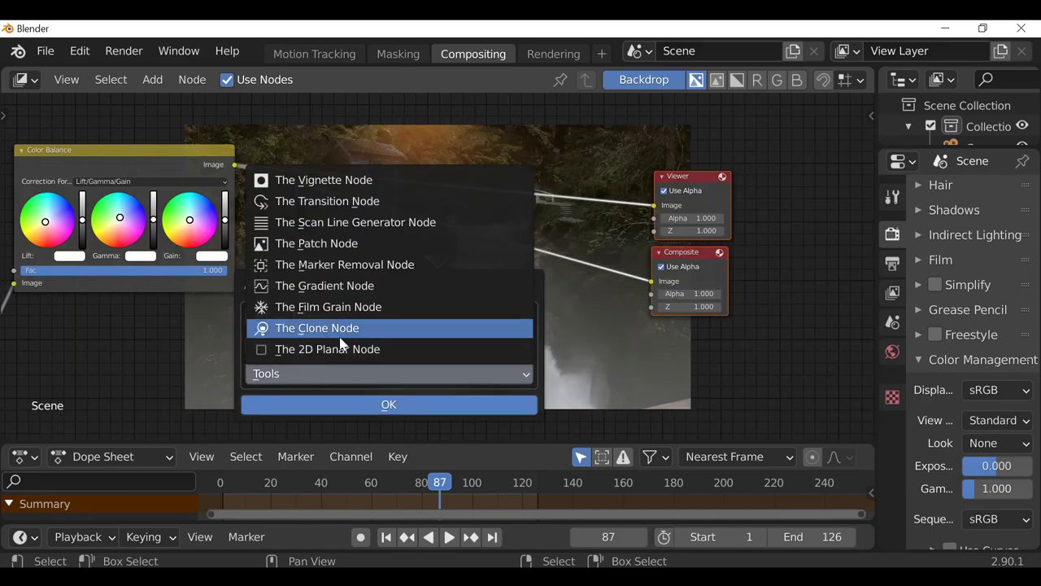
pyautogui.click(355, 189)
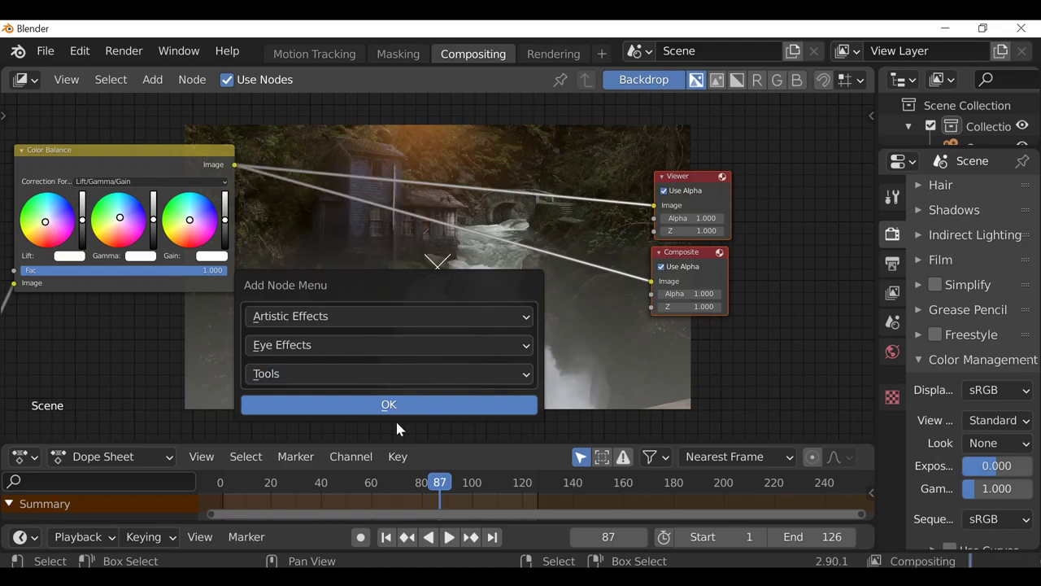
pyautogui.click(395, 409)
# - Place the Vignette Node between Color Balance and the Viewer and Composite nodes, with its output feeding both
pyautogui.moveTo(372, 275); pyautogui.dragTo(619, 195, button='middle')
pyautogui.moveTo(382, 251); pyautogui.dragTo(527, 237, button='middle')
pyautogui.click(337, 204)
pyautogui.press('g')
pyautogui.moveTo(427, 211); pyautogui.dragTo(214, 267, button='middle')
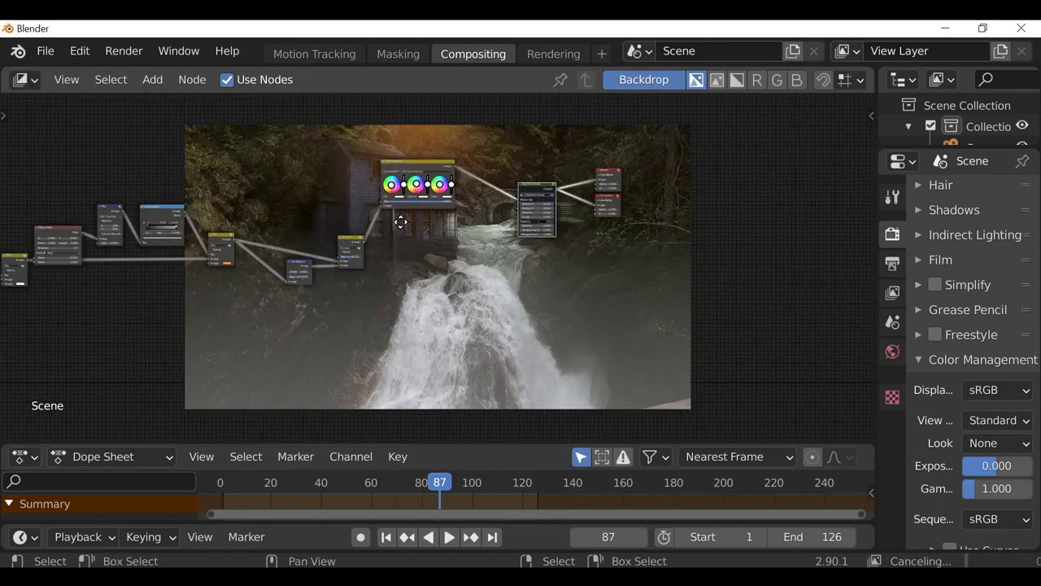
pyautogui.scroll(8, 352, 235)
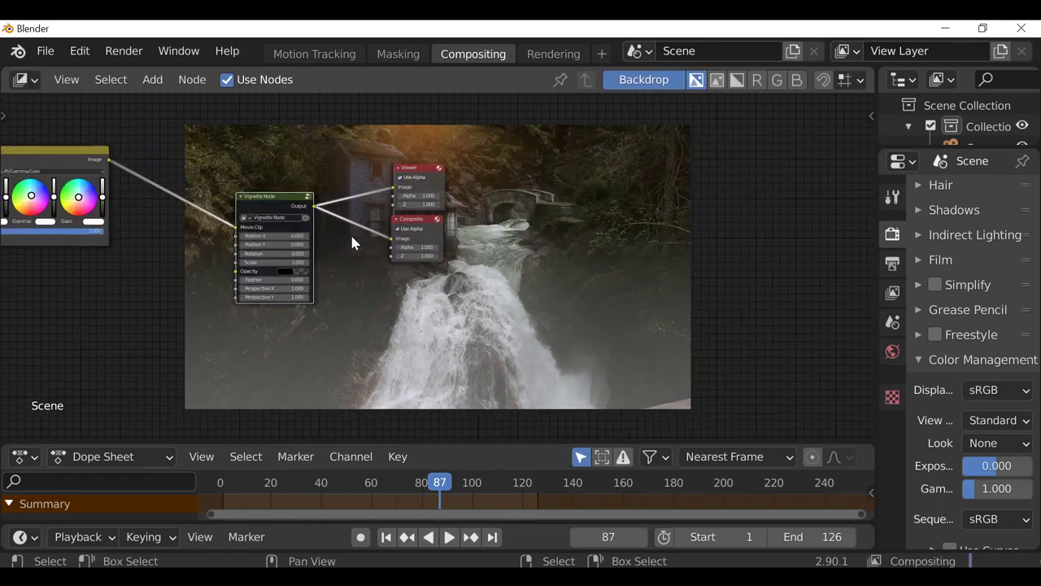
pyautogui.scroll(5, 351, 242)
pyautogui.moveTo(351, 239); pyautogui.dragTo(407, 186, button='middle')
pyautogui.moveTo(252, 109); pyautogui.dragTo(196, 111)
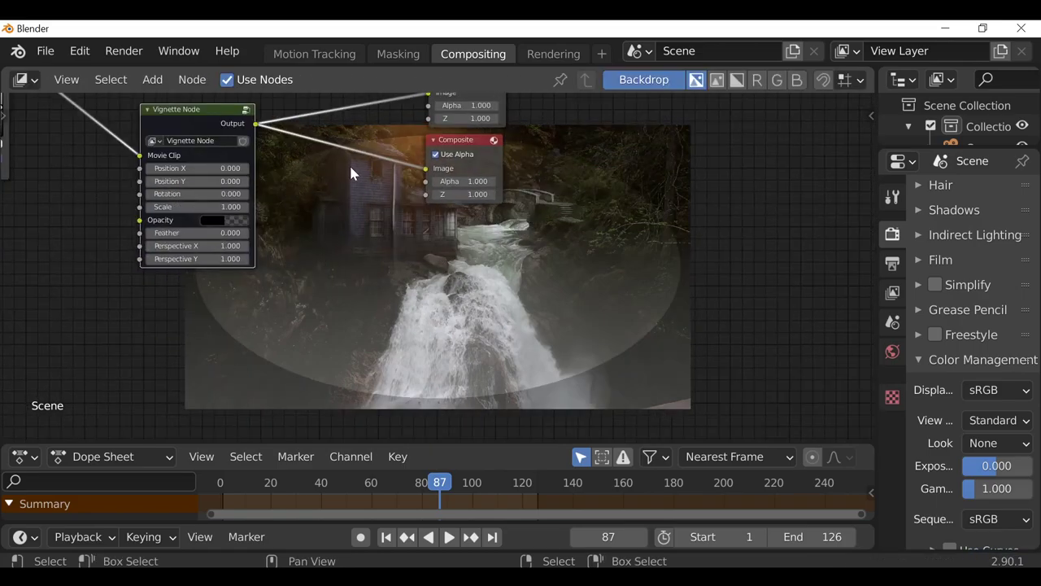
# - Set the Vignette Node's feather to 200
pyautogui.scroll(2, 351, 173)
pyautogui.click(112, 218)
pyautogui.write('0.0')
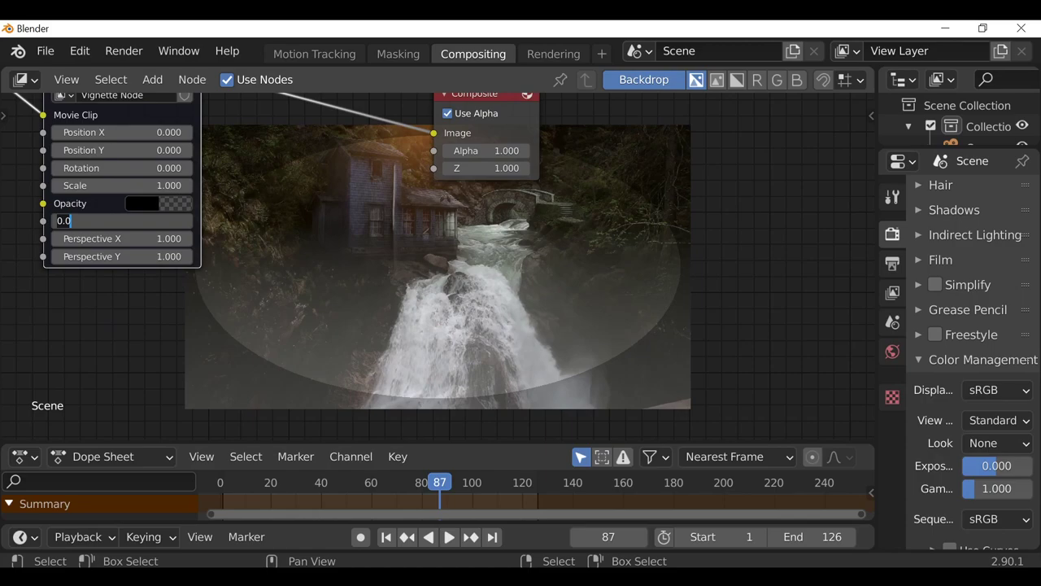
pyautogui.write('0')
pyautogui.press('Return')
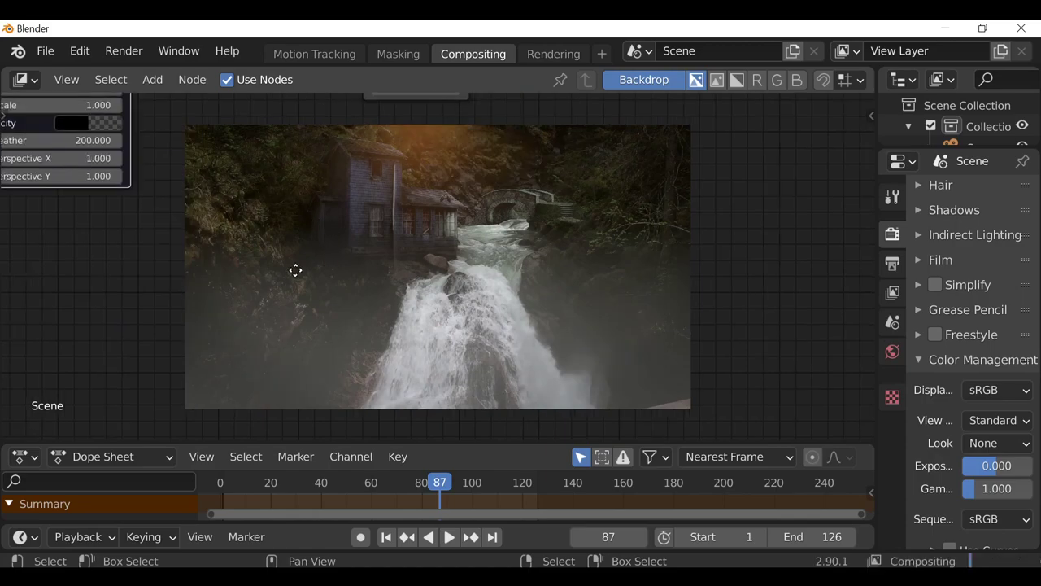
# - Reset the Vignette Node's feather to 0 so the edge of the ellipse is sharp
pyautogui.moveTo(295, 270); pyautogui.dragTo(428, 315, button='middle')
pyautogui.click(202, 224)
pyautogui.write('0')
pyautogui.press('Return')
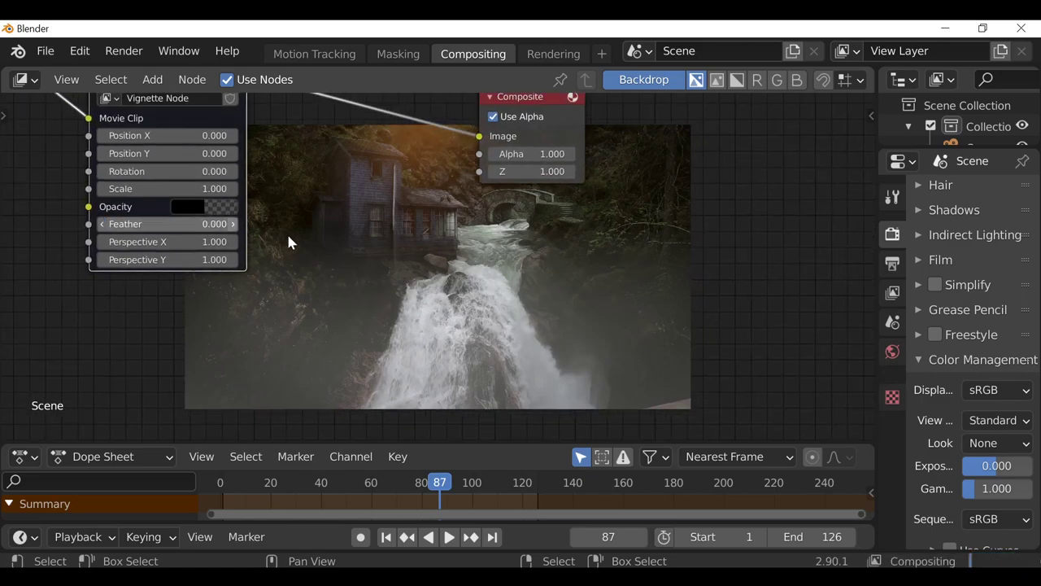
# - Shrink the vignette to scale 0.680 and shift it over the house and bridge at position X -2.500, Y 167.300
pyautogui.moveTo(457, 331); pyautogui.dragTo(445, 293, button='middle')
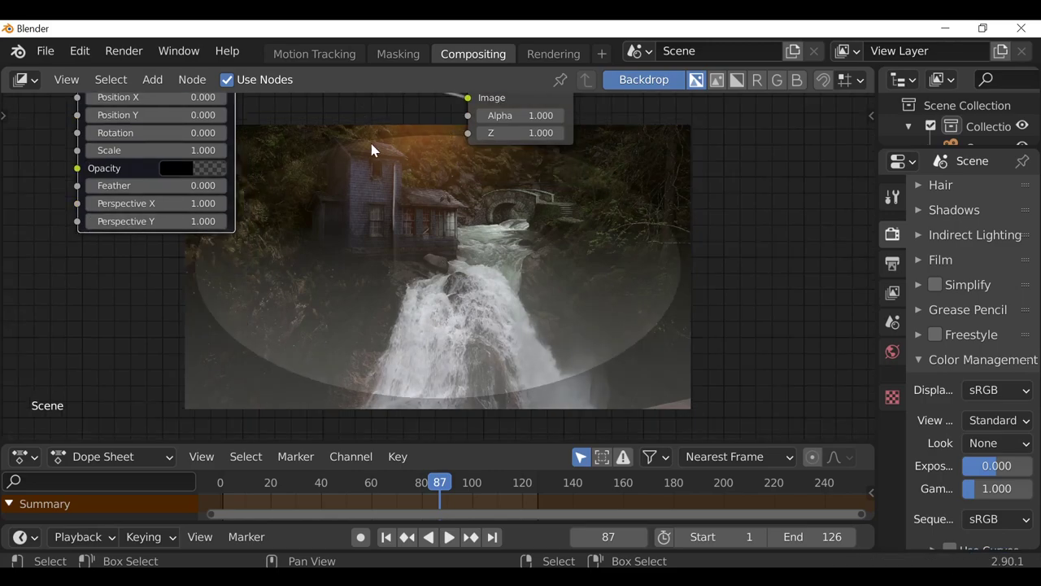
pyautogui.moveTo(407, 212); pyautogui.dragTo(417, 270, button='middle')
pyautogui.moveTo(166, 209); pyautogui.dragTo(141, 209)
pyautogui.moveTo(165, 156); pyautogui.dragTo(190, 157)
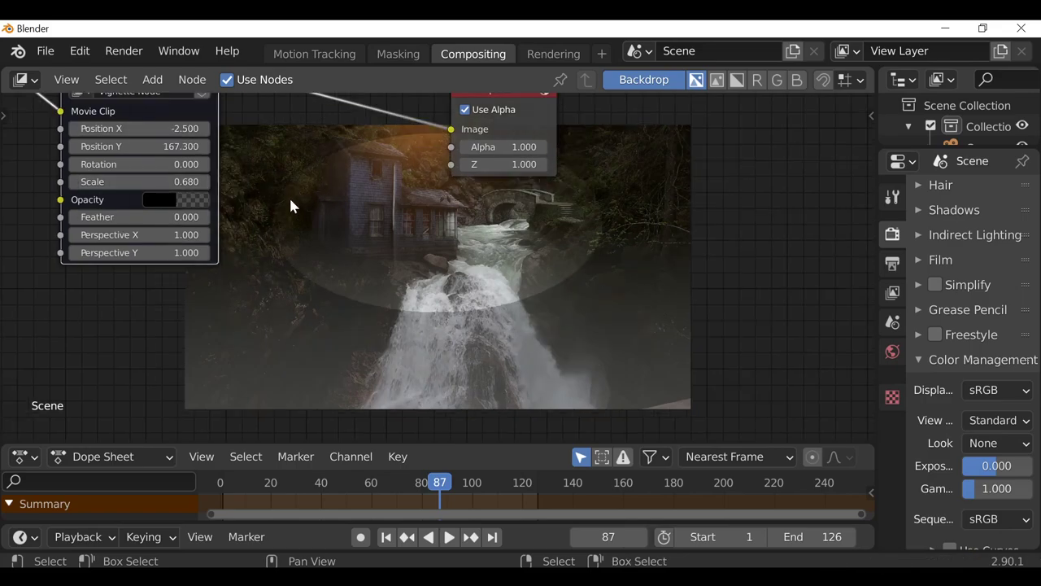
# - Soften the repositioned vignette with a feather of 200 and inspect the composite in the backdrop
pyautogui.click(176, 217)
pyautogui.write('0.0')
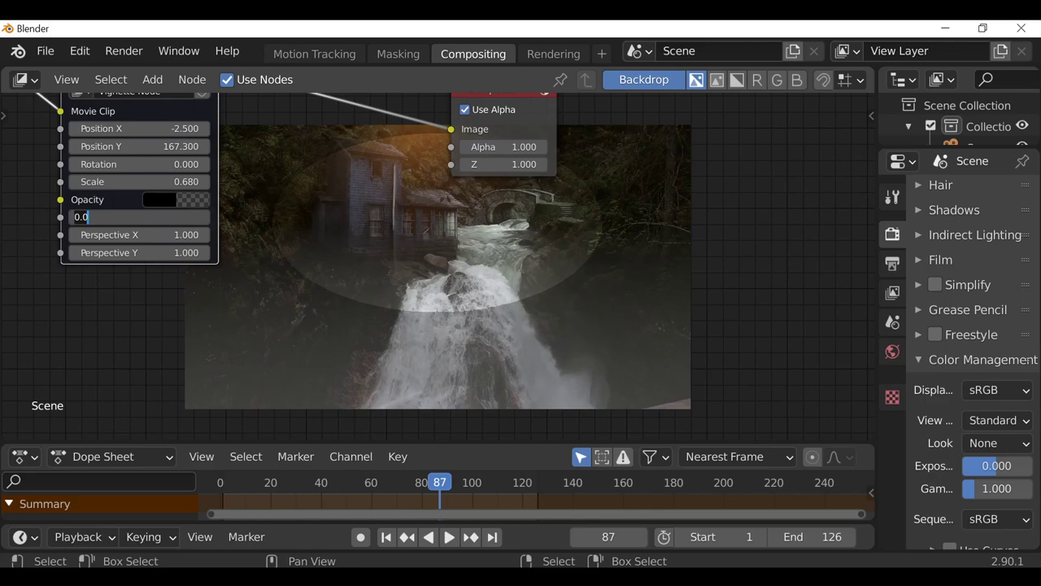
pyautogui.press('Escape')
pyautogui.moveTo(396, 356); pyautogui.dragTo(325, 234, button='middle')
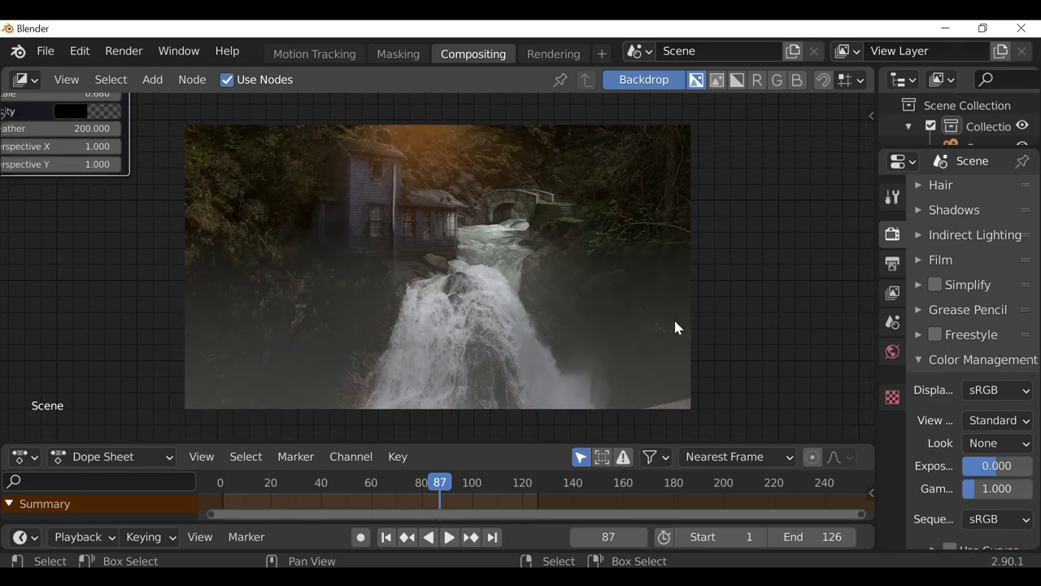
pyautogui.moveTo(596, 168); pyautogui.dragTo(566, 207, button='middle')
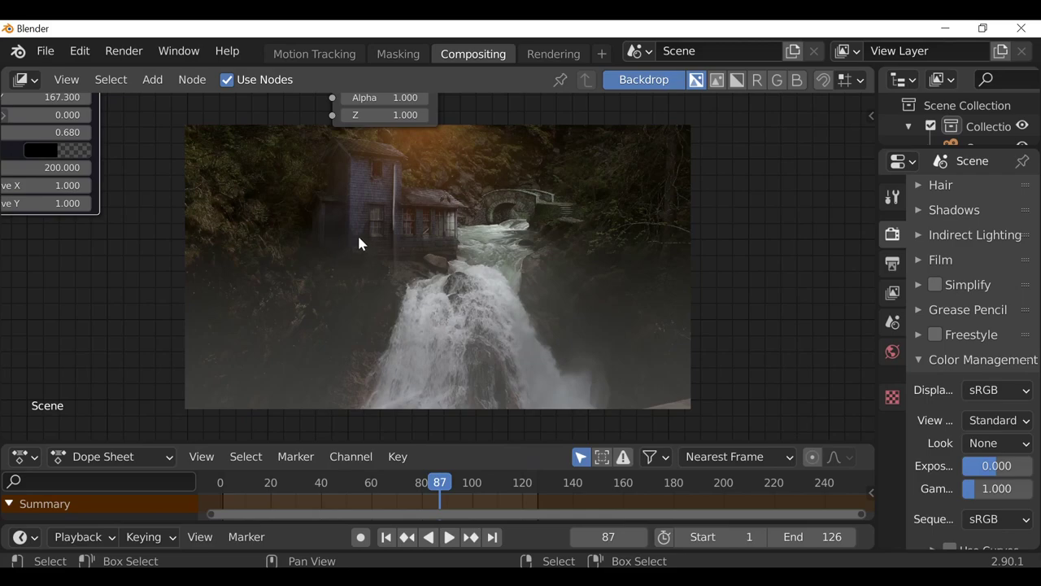
pyautogui.moveTo(360, 244); pyautogui.dragTo(361, 198, button='middle')
pyautogui.moveTo(344, 263); pyautogui.dragTo(360, 359, button='middle')
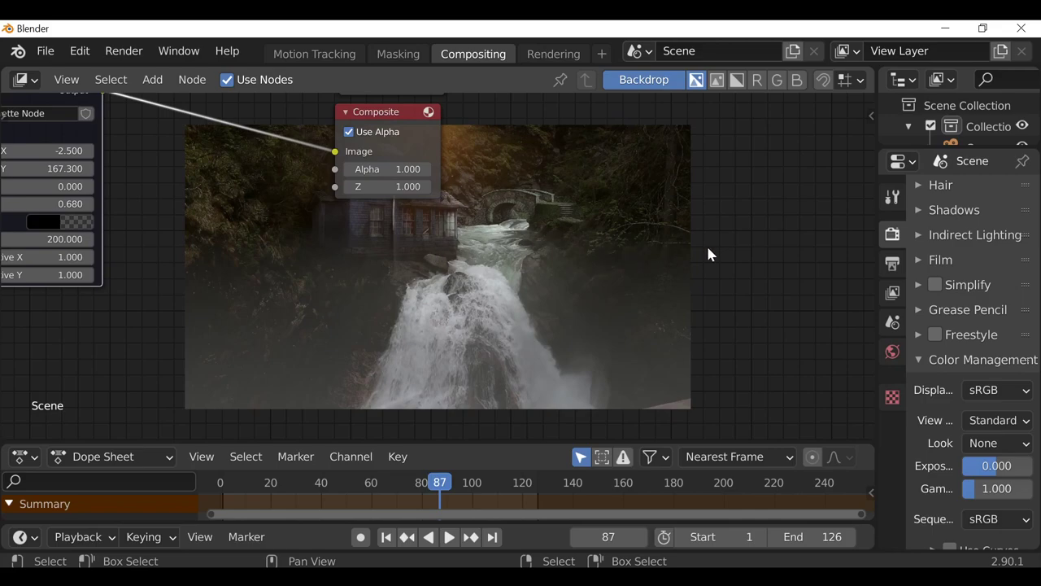
# - Open the Darkfall VFX render settings, review resolution and frame range, and choose a folder for the output file path
pyautogui.press('n')
pyautogui.scroll(4, 805, 248)
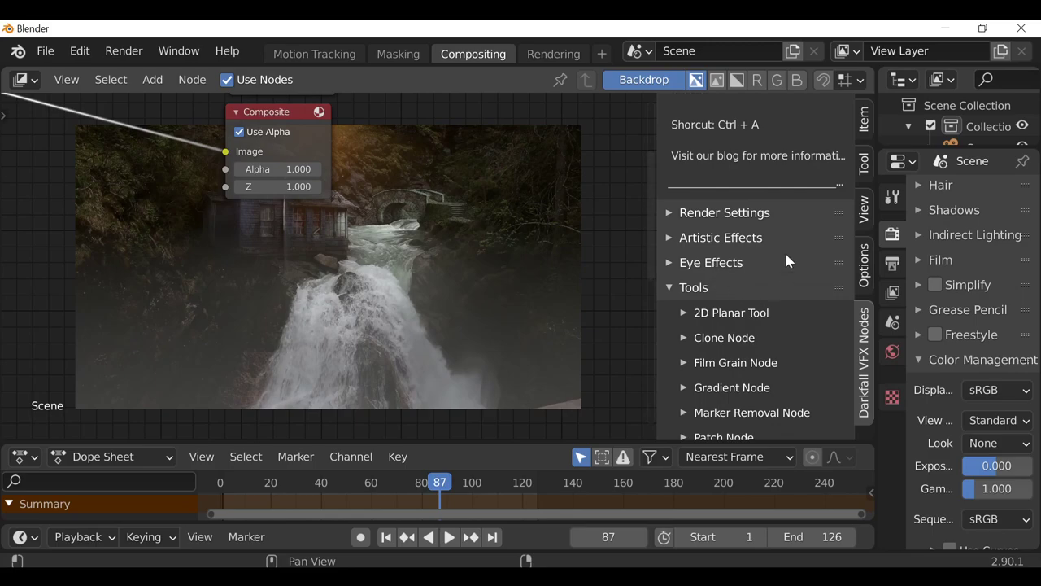
pyautogui.click(675, 287)
pyautogui.click(744, 333)
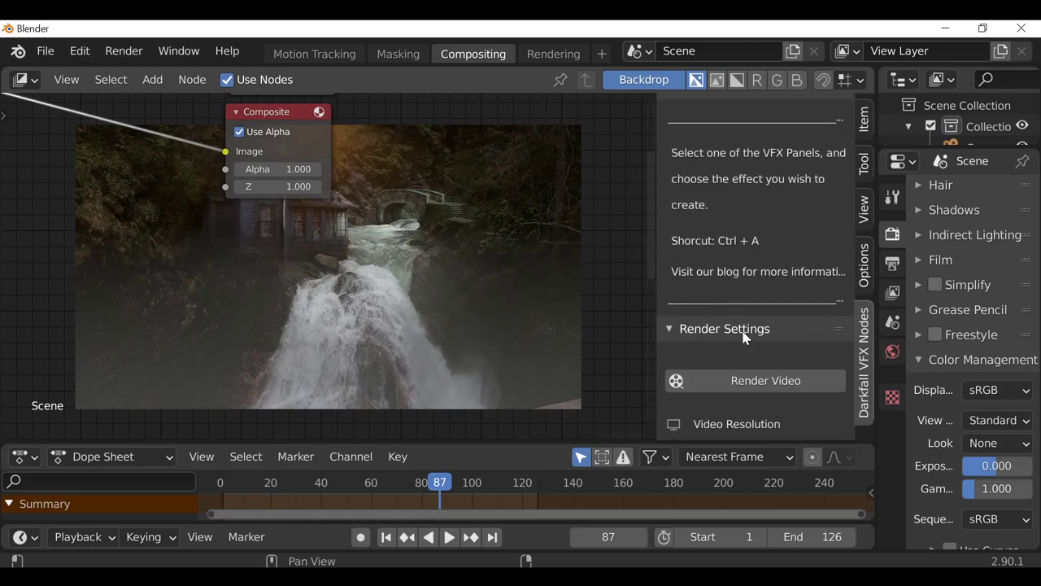
pyautogui.scroll(-6, 744, 337)
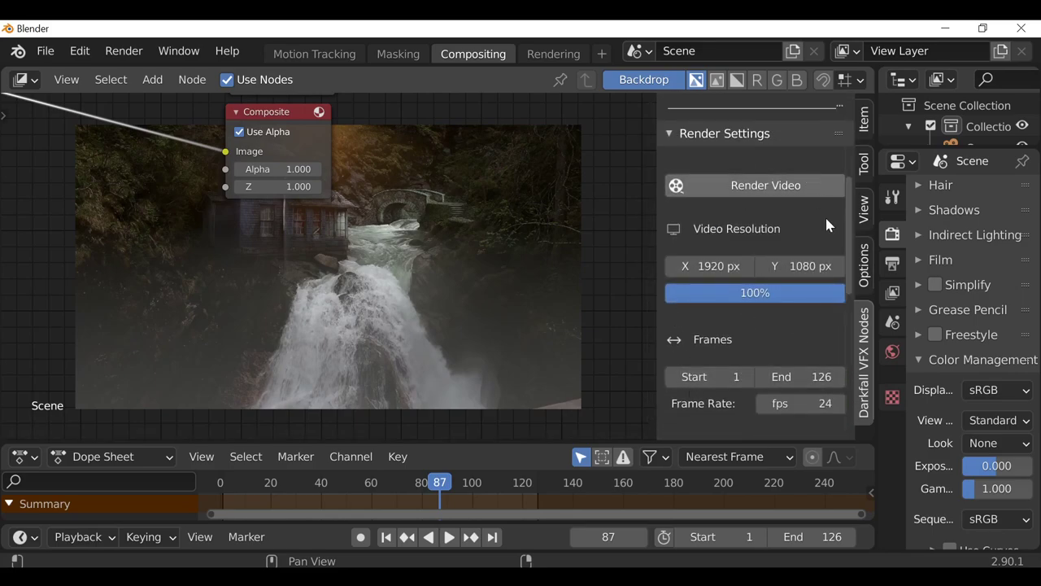
pyautogui.scroll(-1, 805, 289)
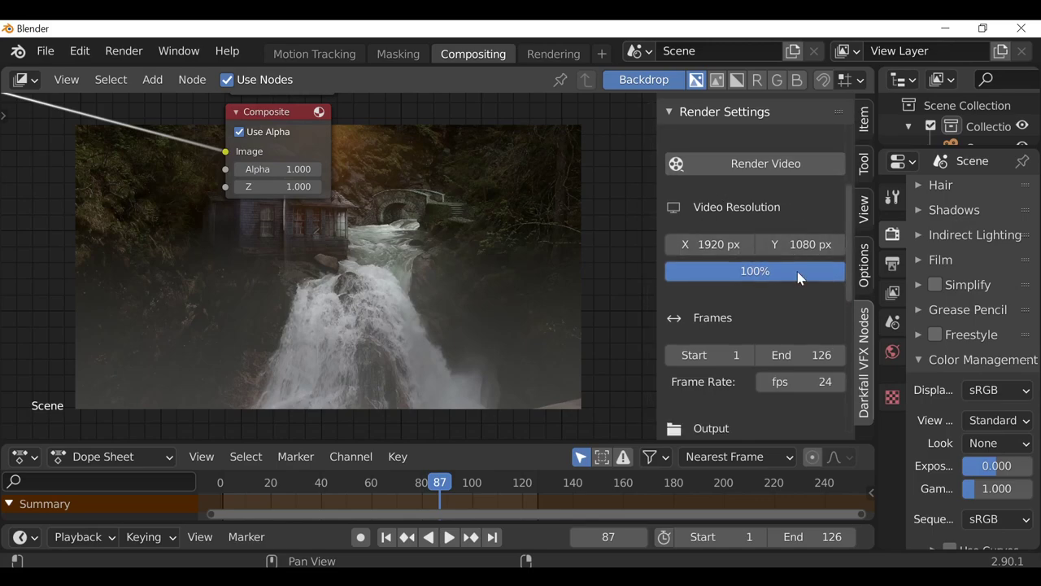
pyautogui.scroll(-4, 797, 278)
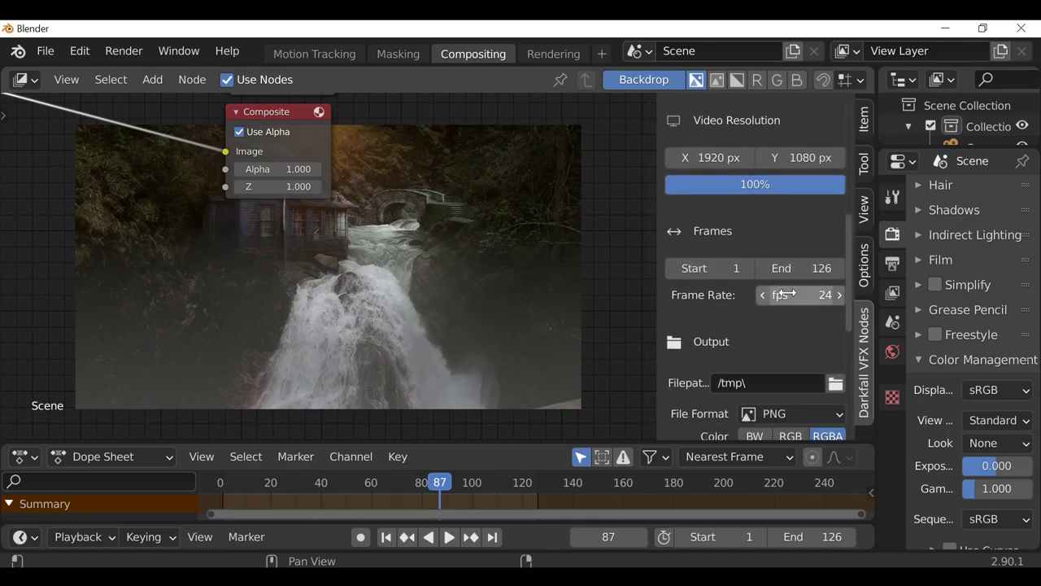
pyautogui.scroll(-4, 769, 272)
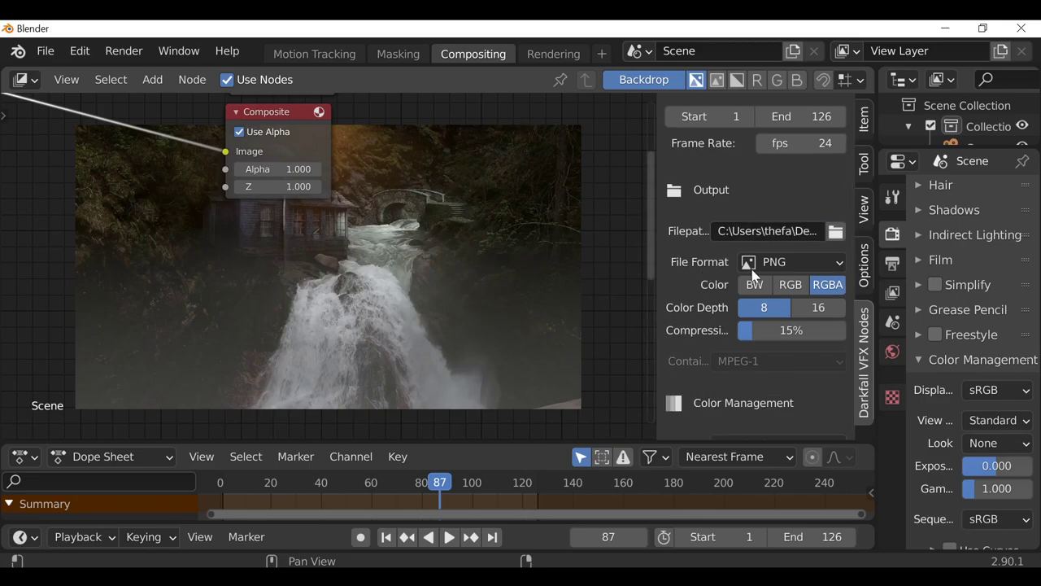
# - Set the output file format to FFmpeg video with an MPEG-4 container
pyautogui.click(809, 268)
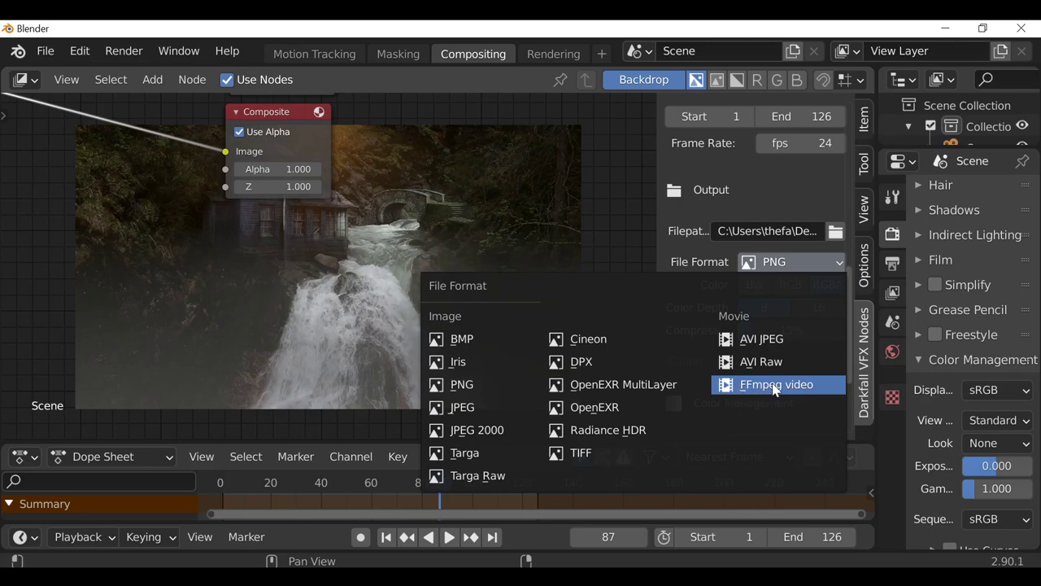
pyautogui.click(801, 390)
pyautogui.scroll(-3, 794, 301)
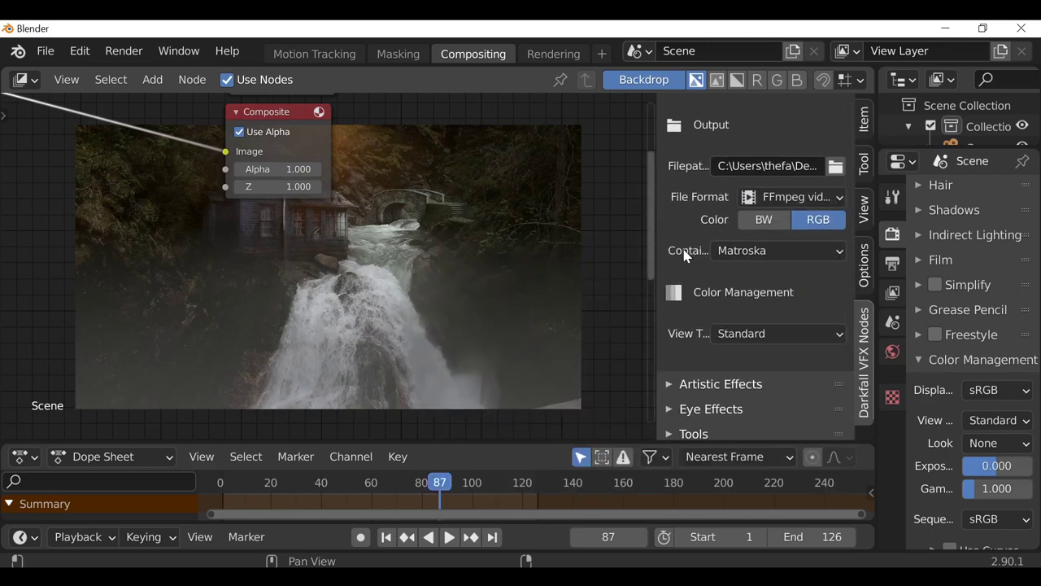
pyautogui.click(794, 252)
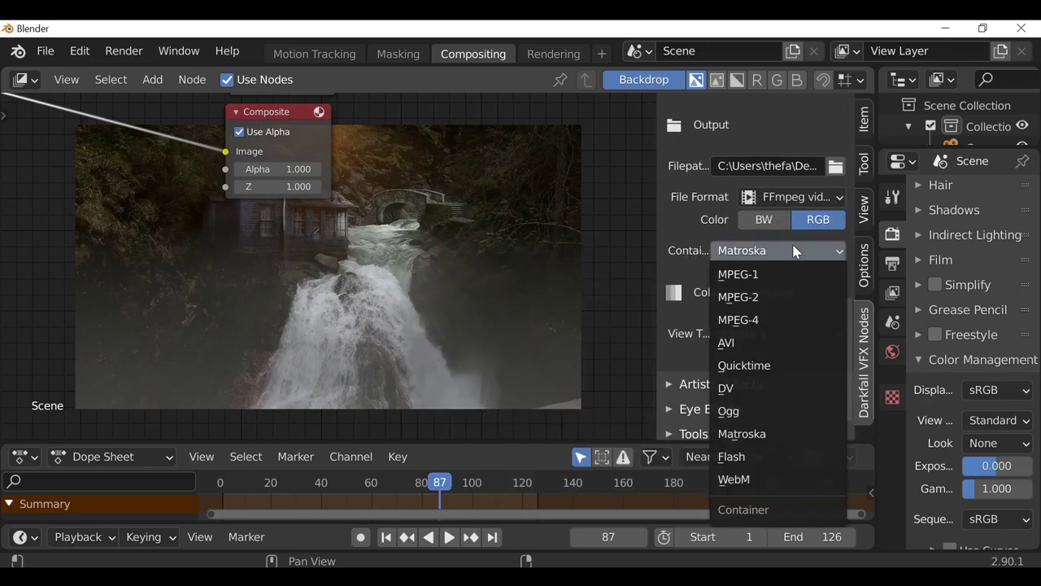
pyautogui.click(764, 319)
pyautogui.scroll(-1, 764, 315)
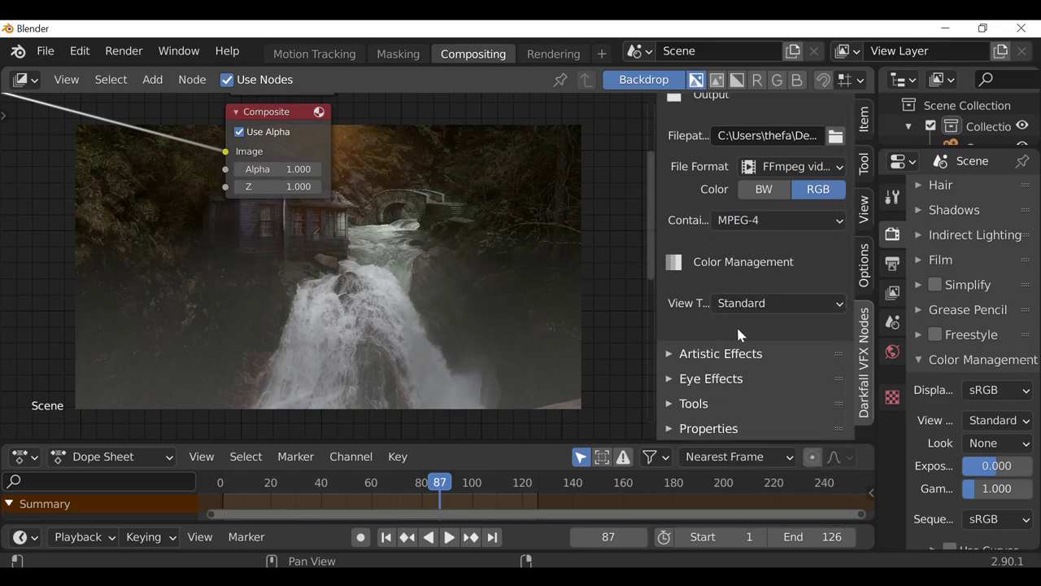
# - Check the View Transform options, keeping Standard, and render the composite as a video
pyautogui.click(743, 306)
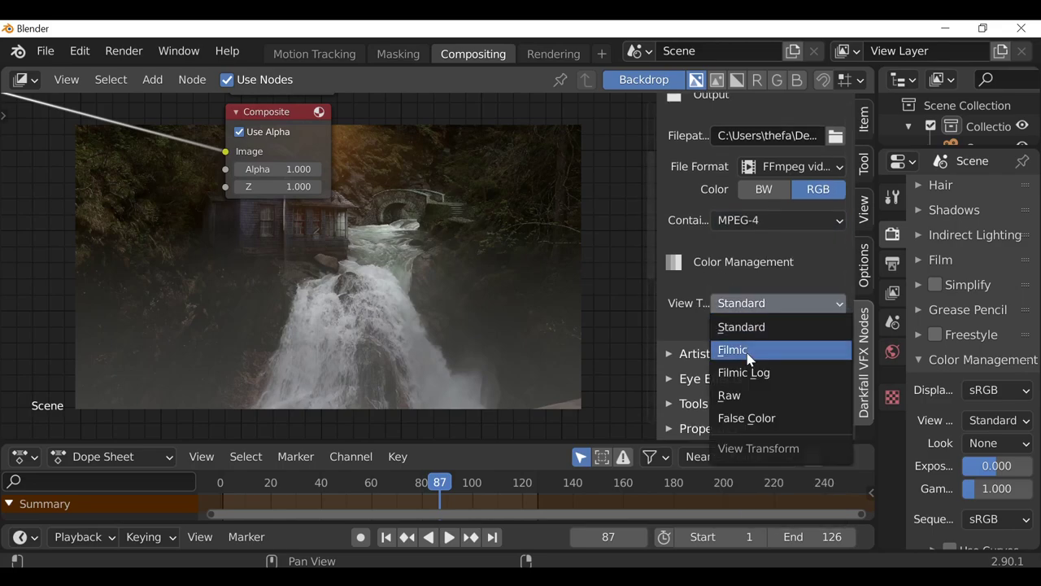
pyautogui.scroll(2, 740, 268)
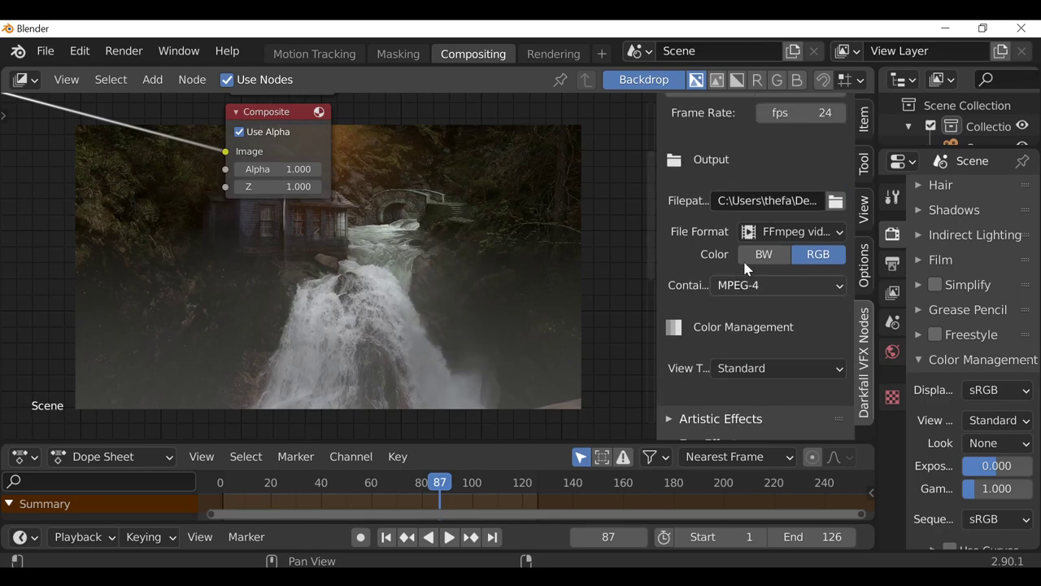
pyautogui.scroll(-10, 740, 268)
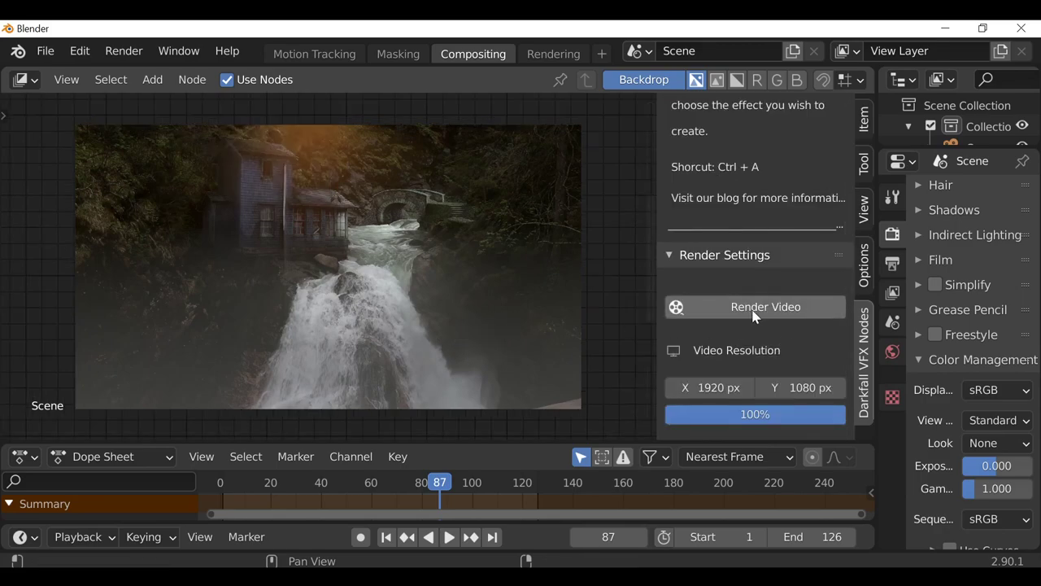
pyautogui.click(727, 307)
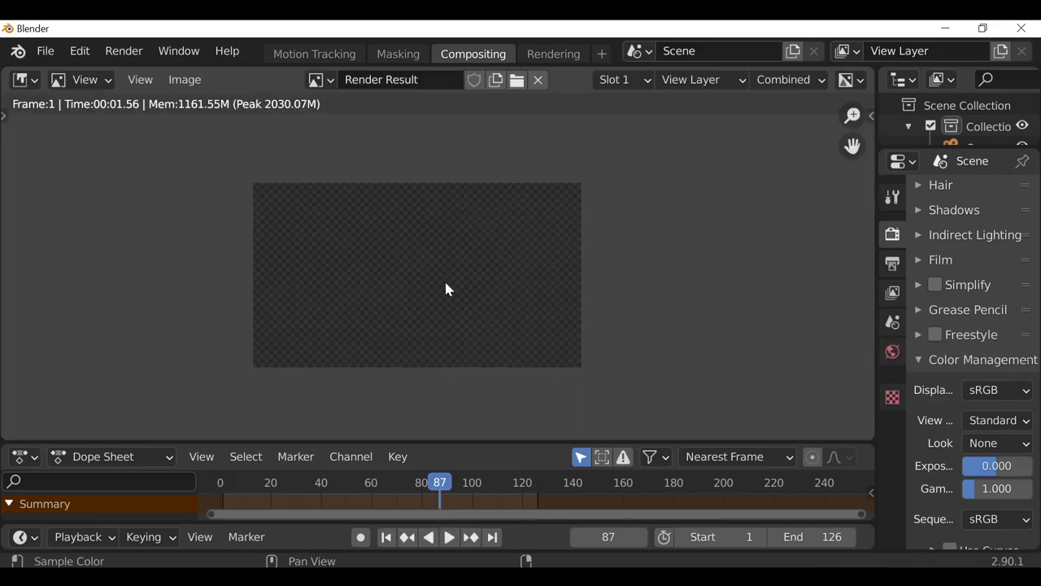
pyautogui.press('Escape')
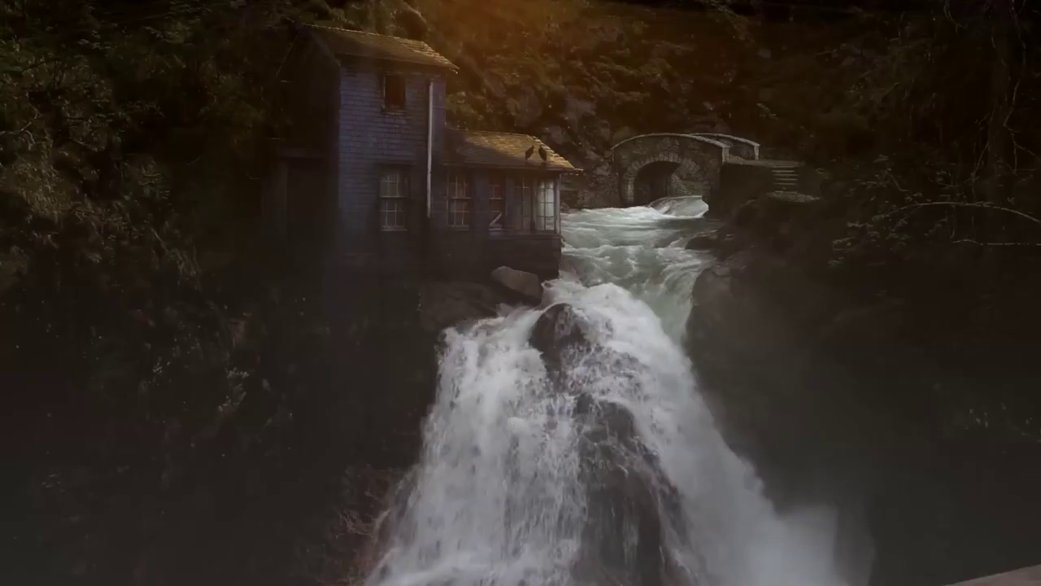